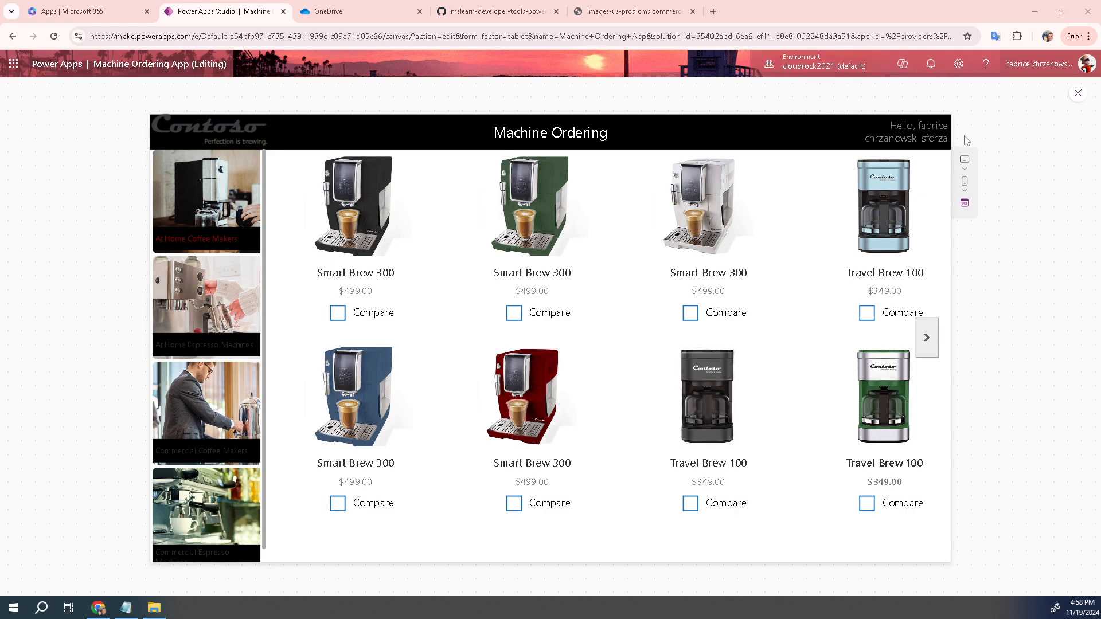
In preview, tick Compare on three Smart Brew 300 machines, untick the second, then exit preview
click(351, 317)
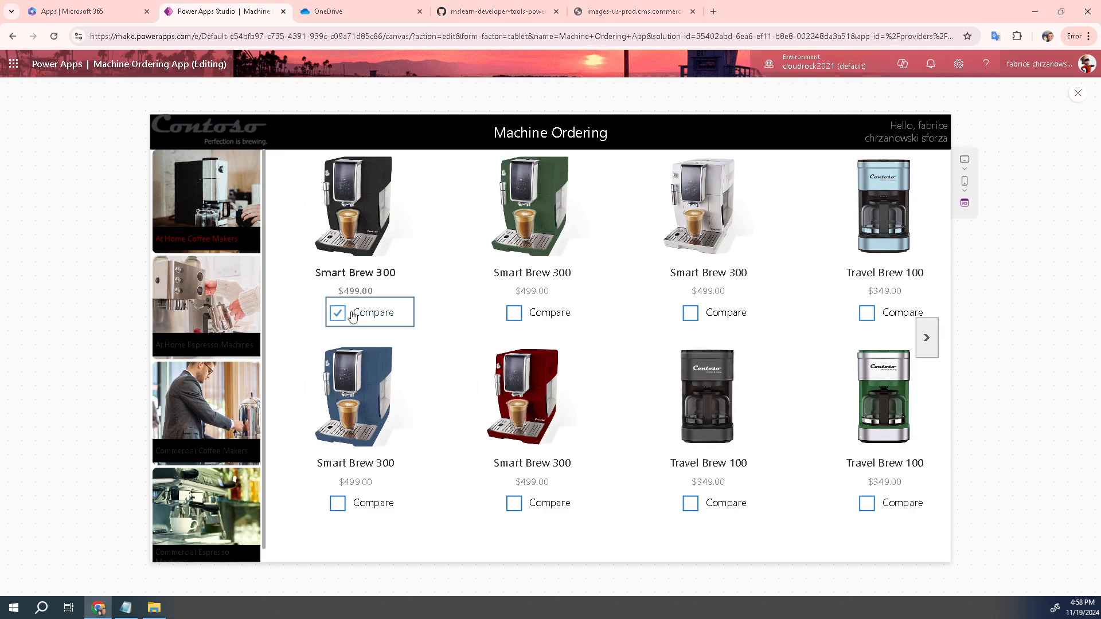
click(511, 316)
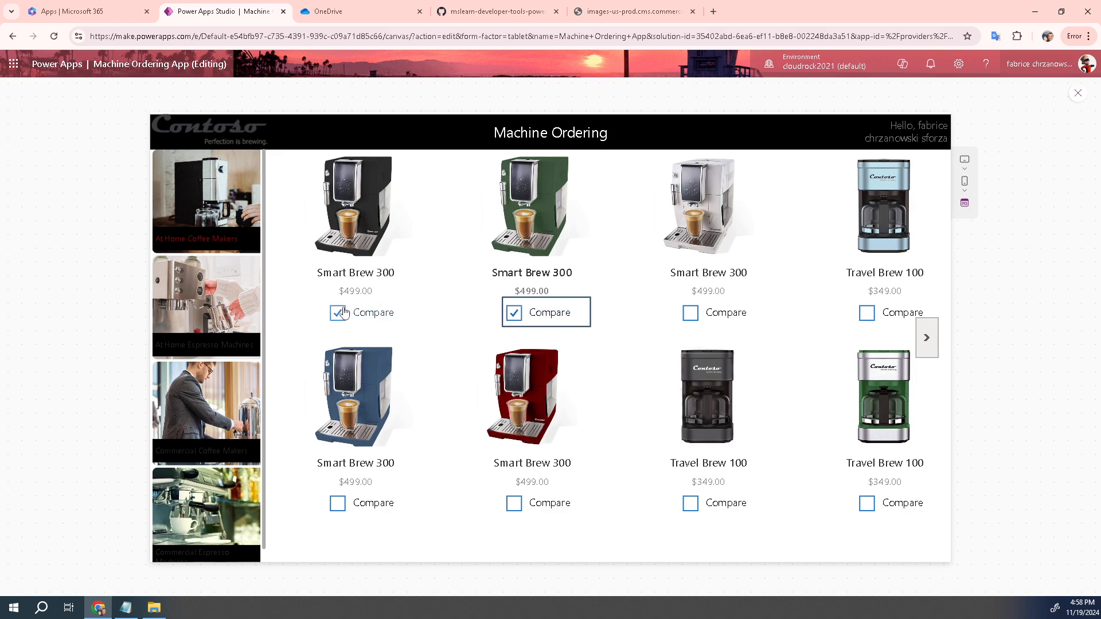
click(690, 314)
click(517, 323)
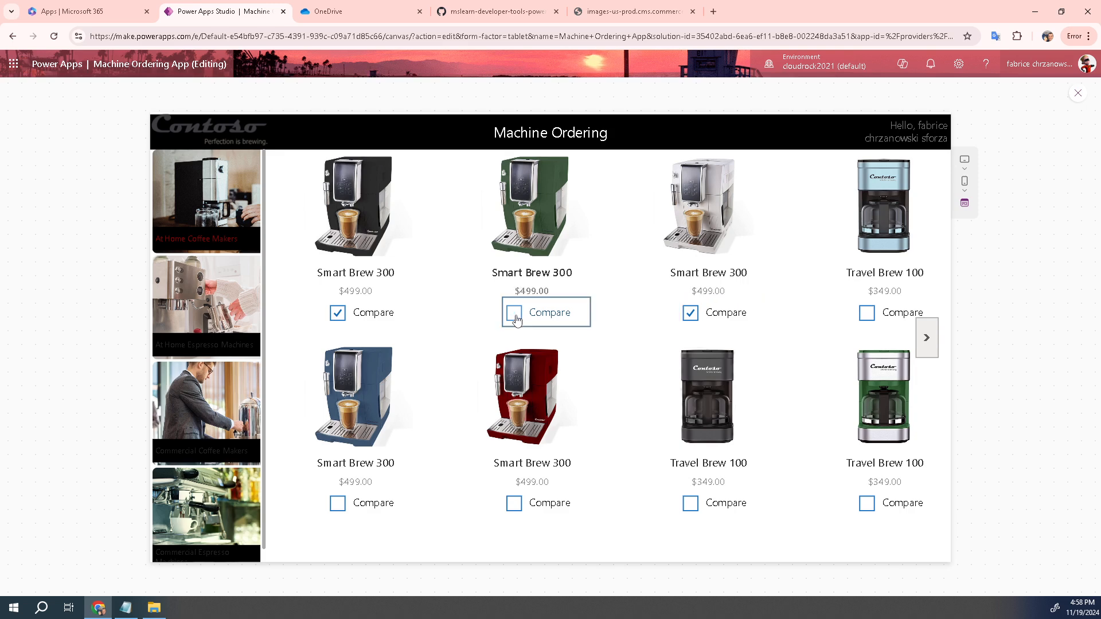
click(1078, 94)
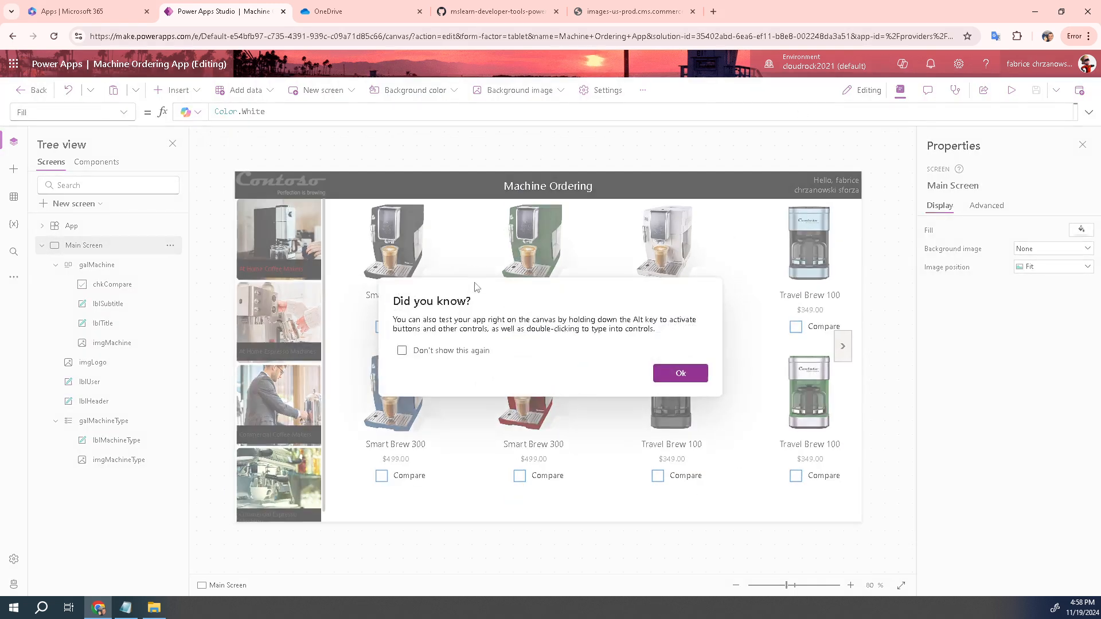
Dismiss the Did you know? tip and untick Compare on the first and third Smart Brew 300
click(681, 375)
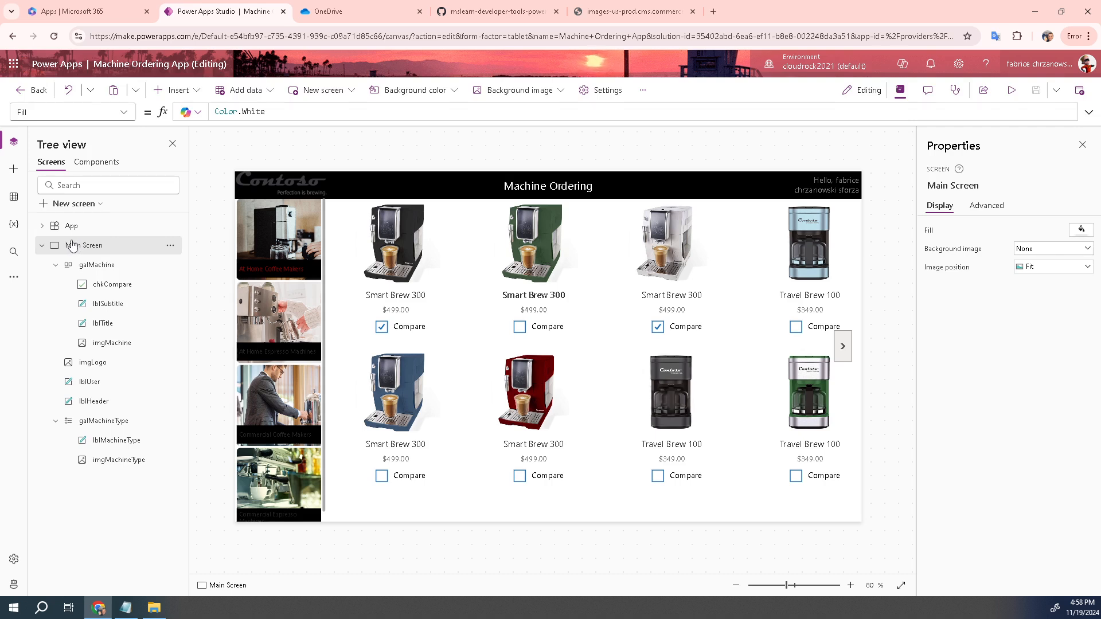
click(382, 327)
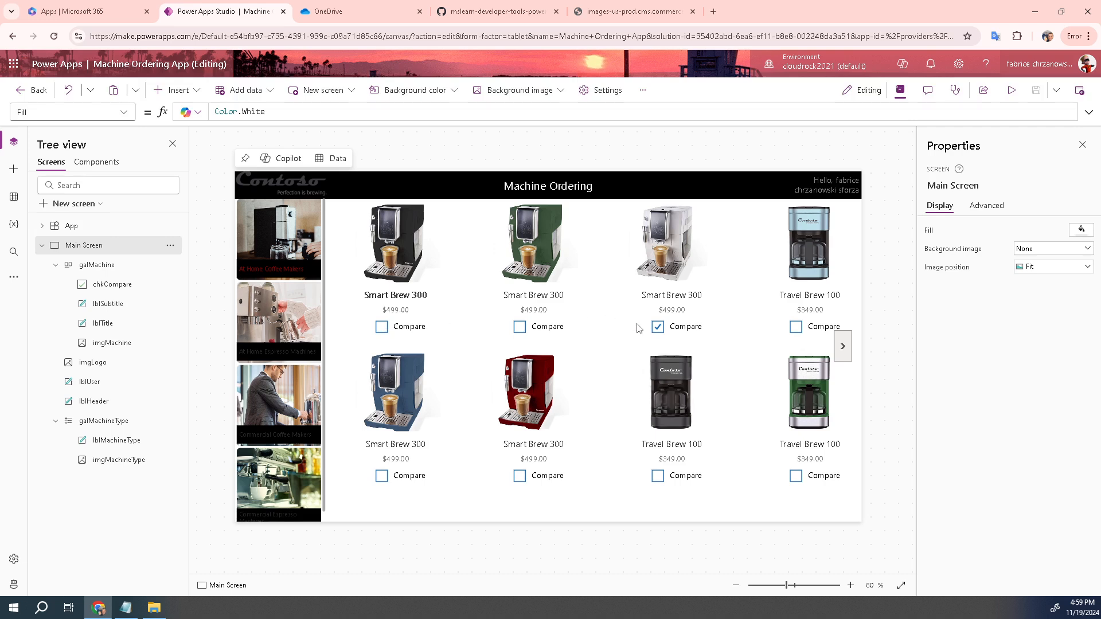
click(658, 328)
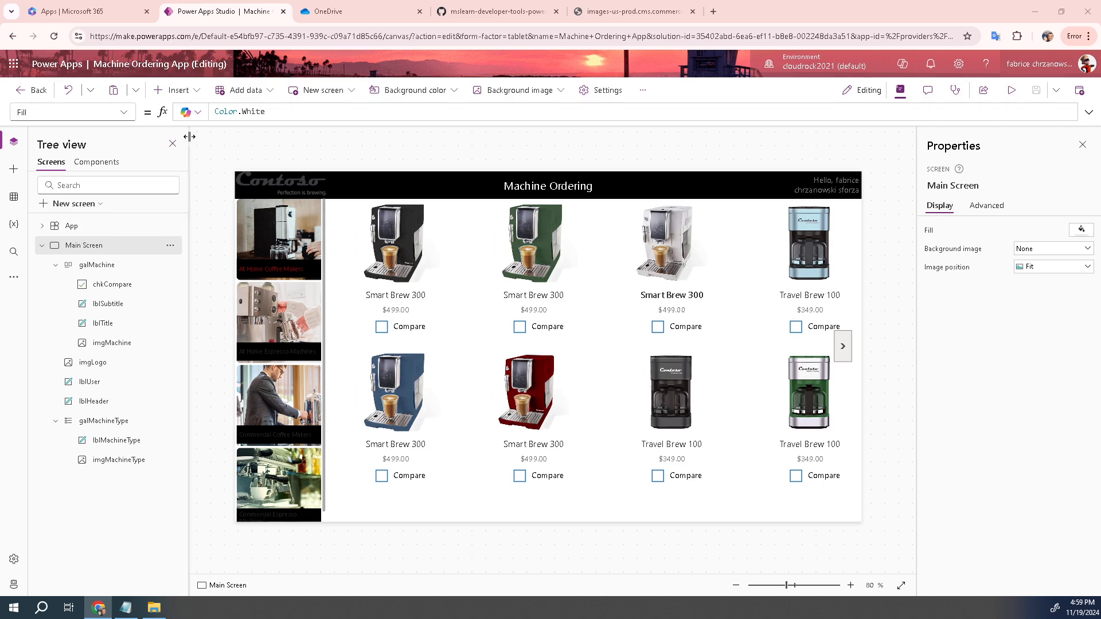
Add a blank screen and rename Screen2 to 'Compare Screen'
click(101, 205)
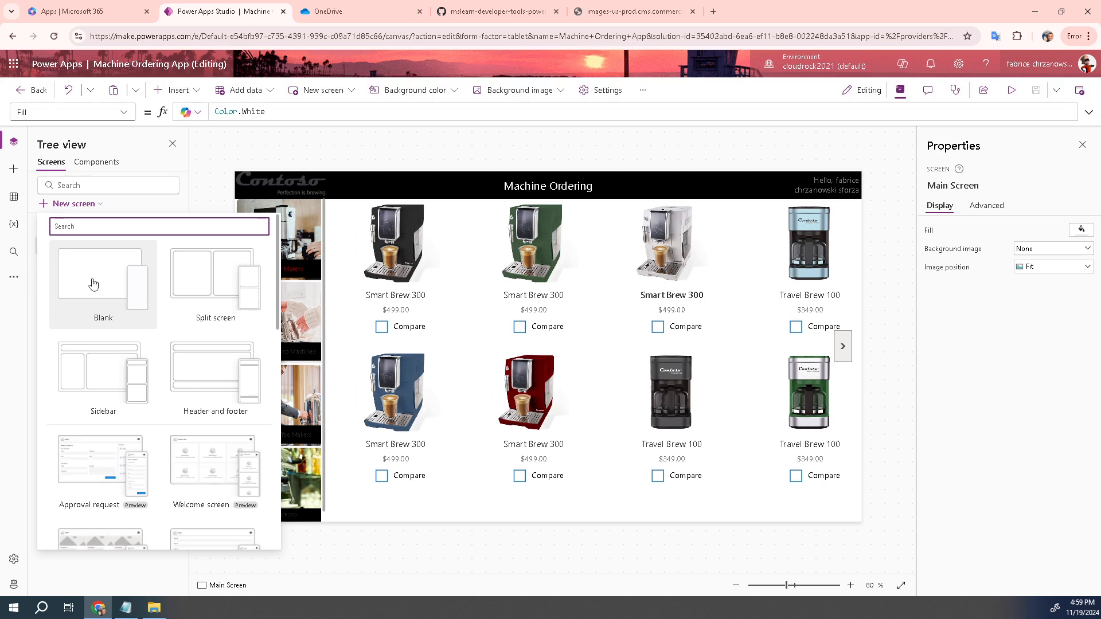
click(93, 283)
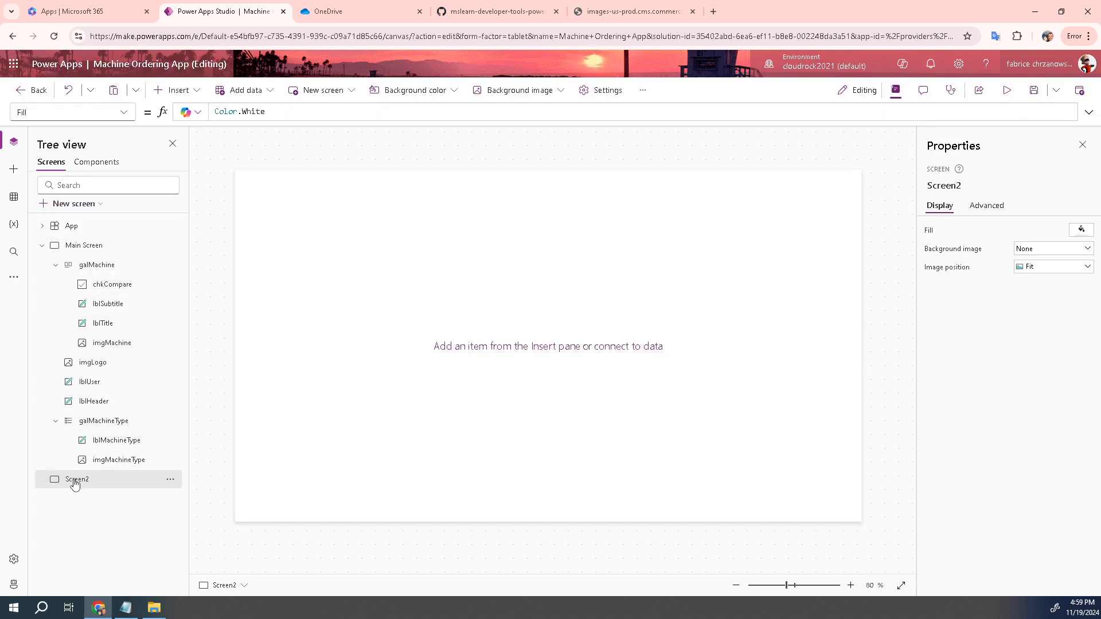
double_click(78, 480)
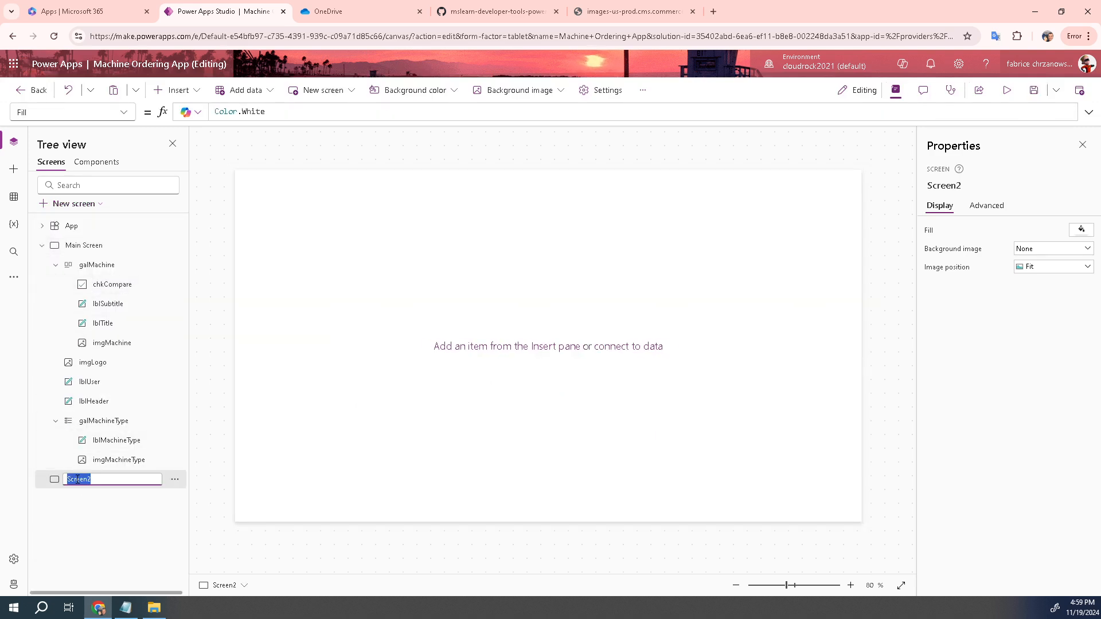
text(Compare Screen)
key(Return)
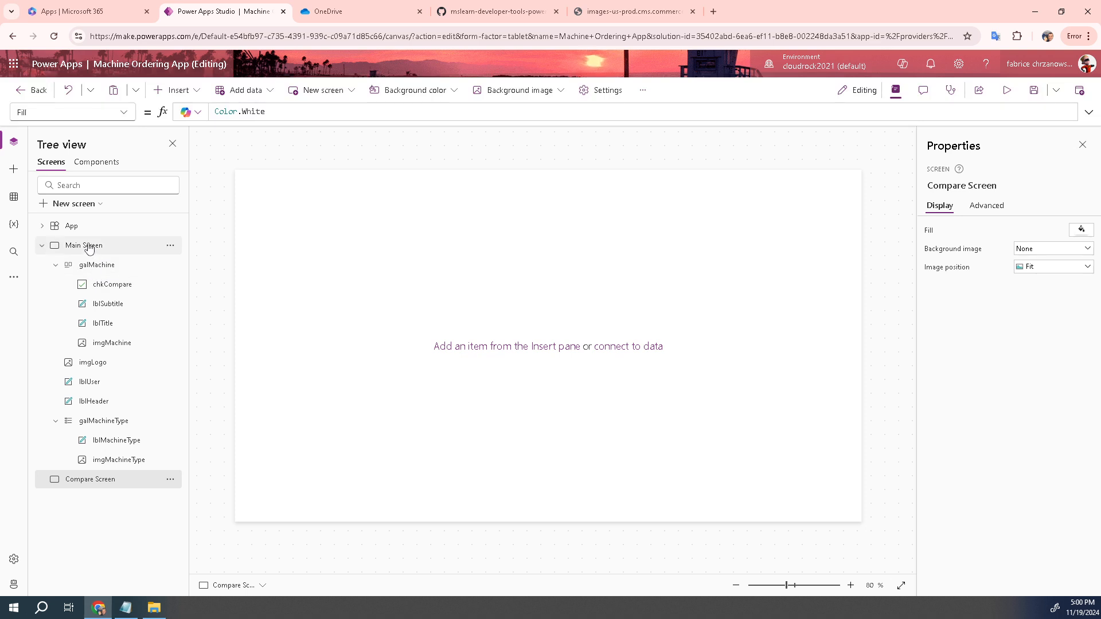
Look over Main Screen's machine galleries, then return to the empty Compare Screen
click(92, 264)
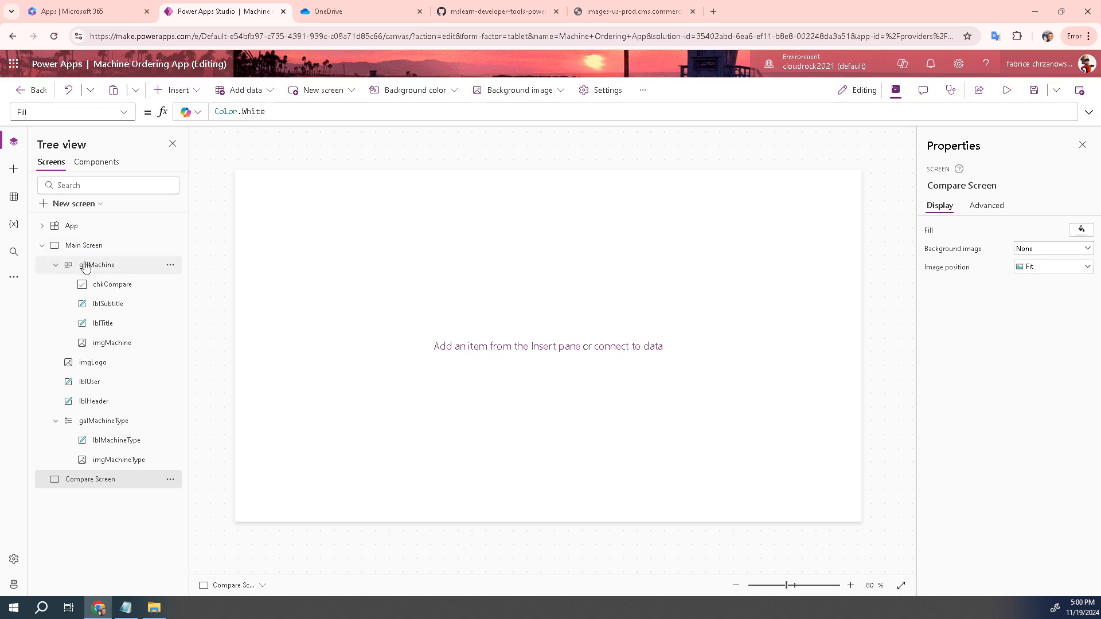
click(90, 363)
click(94, 421)
click(90, 487)
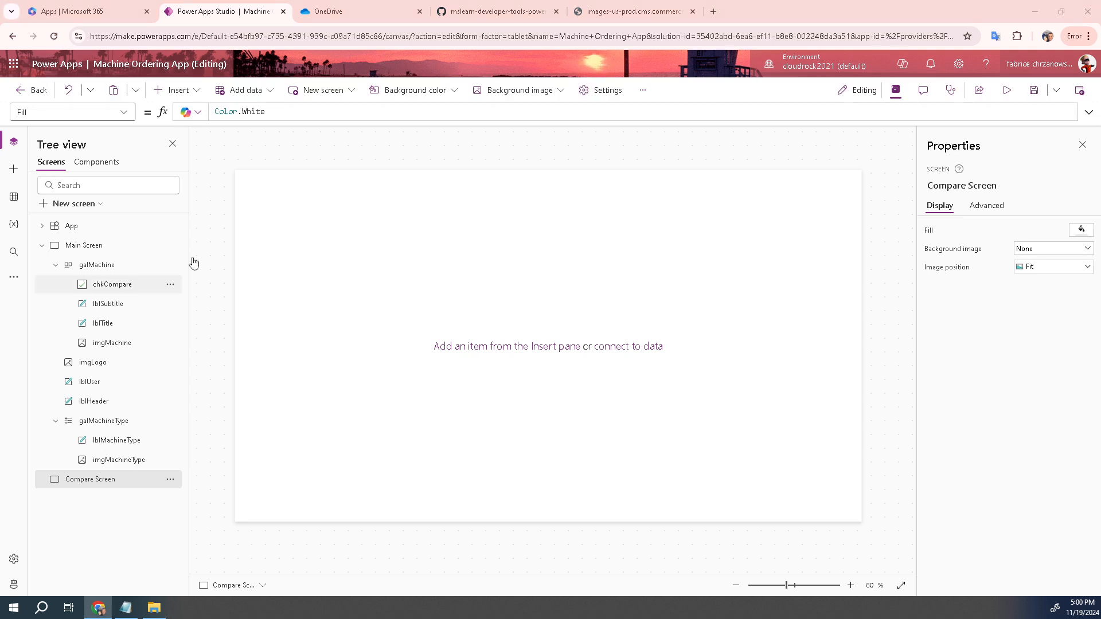
Insert a trial button on Compare Screen and view its Text property
click(195, 93)
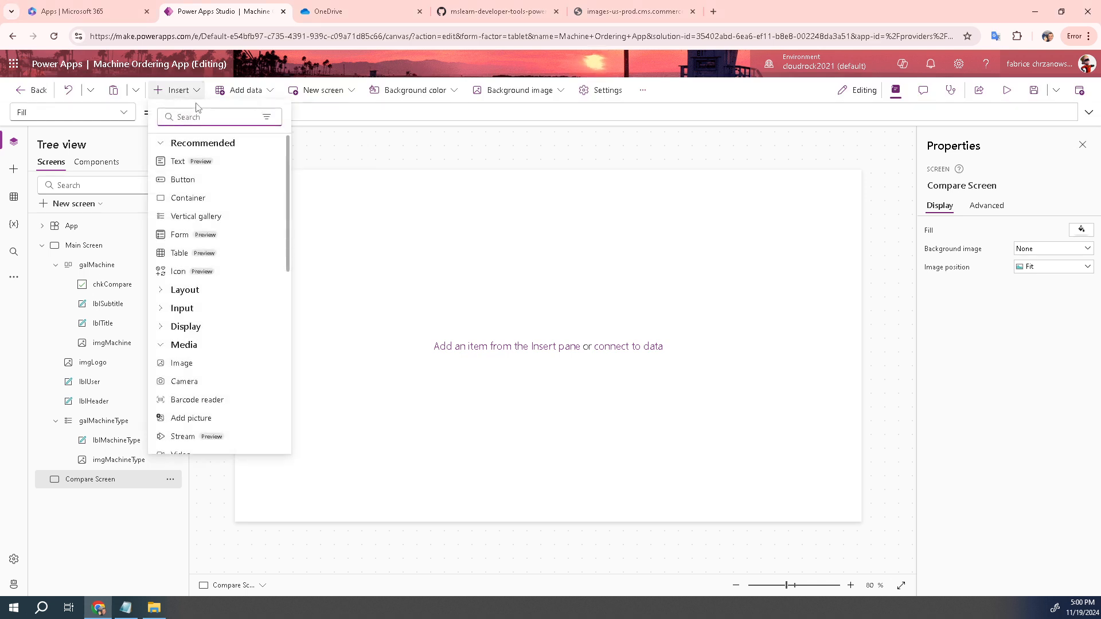
click(180, 182)
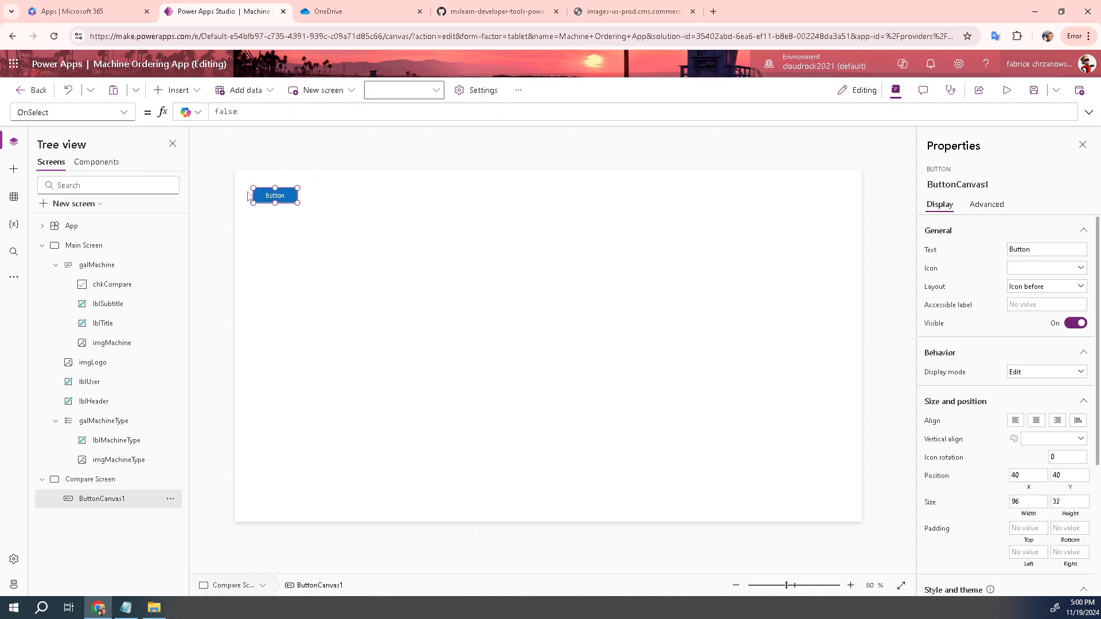
click(129, 114)
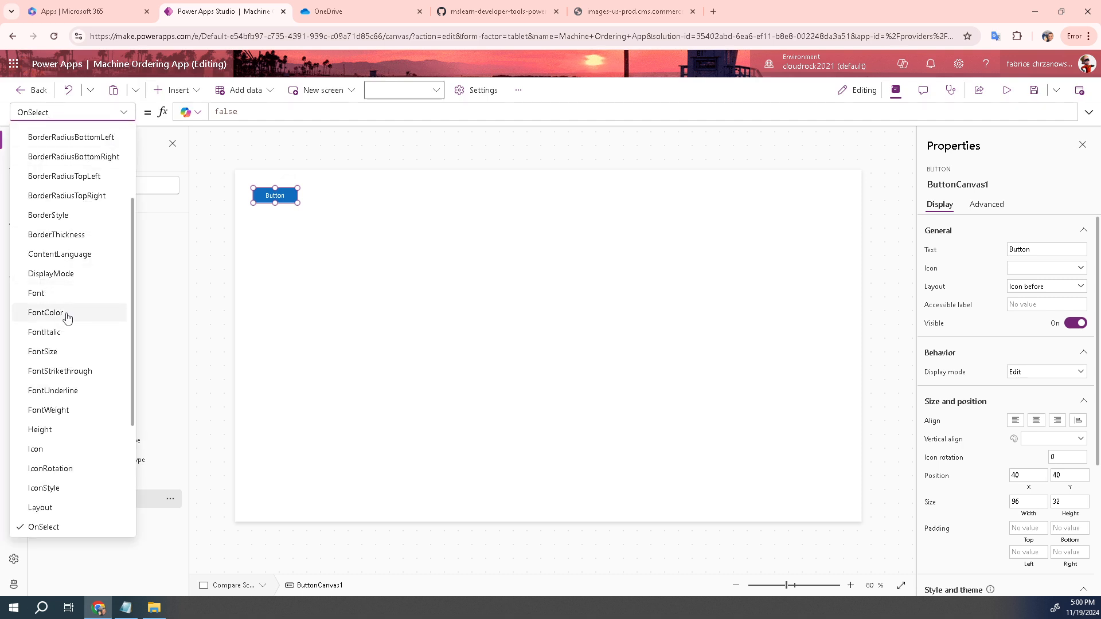
scroll(66, 315, down, 3)
click(53, 427)
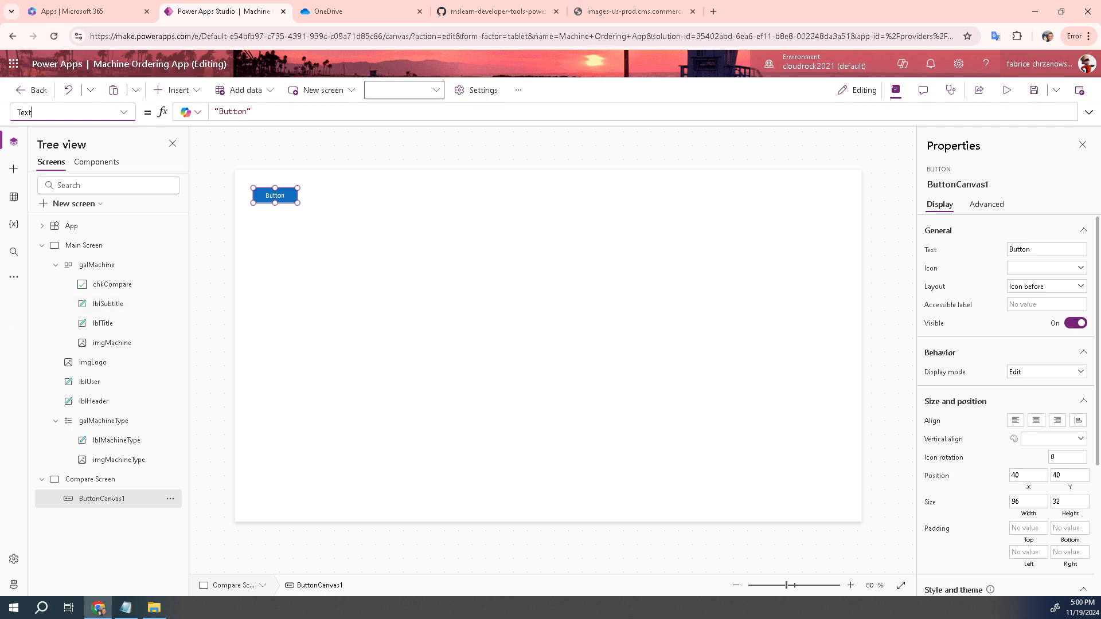
Delete the trial button and return to Main Screen
mouse_move(269, 192)
key(Delete)
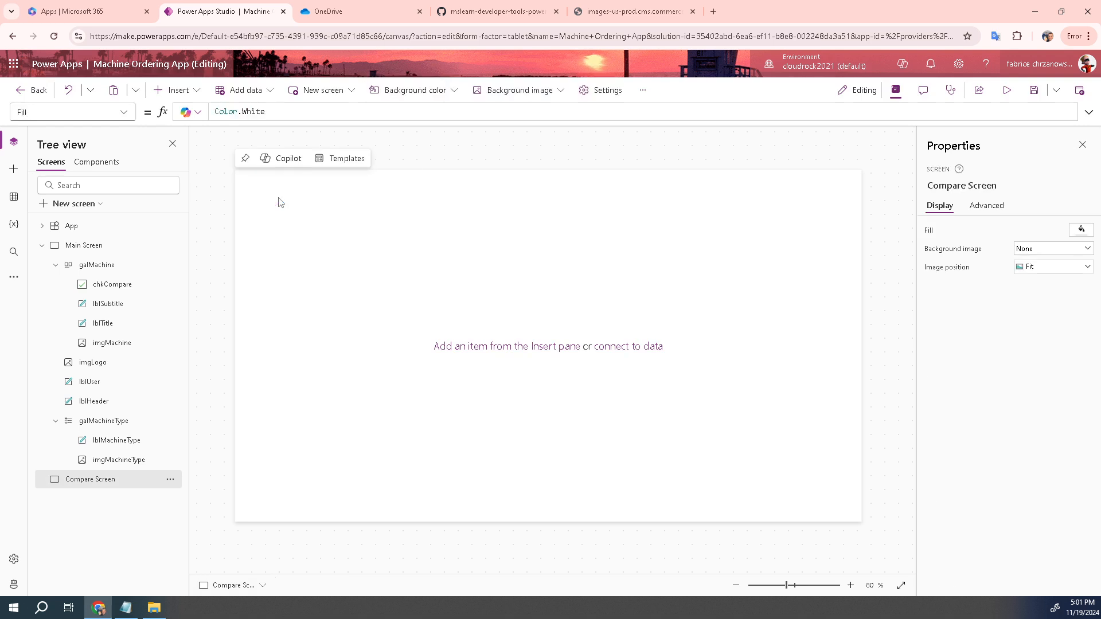
click(89, 250)
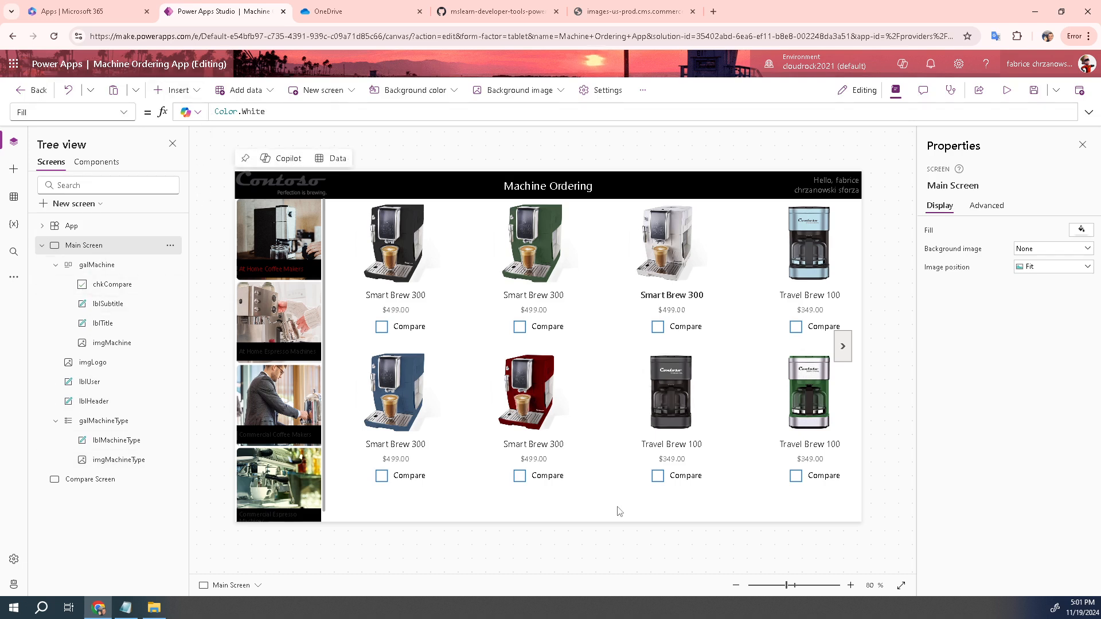
Insert a button on Main Screen, name it btnCompare, and drag it below the gallery
click(200, 96)
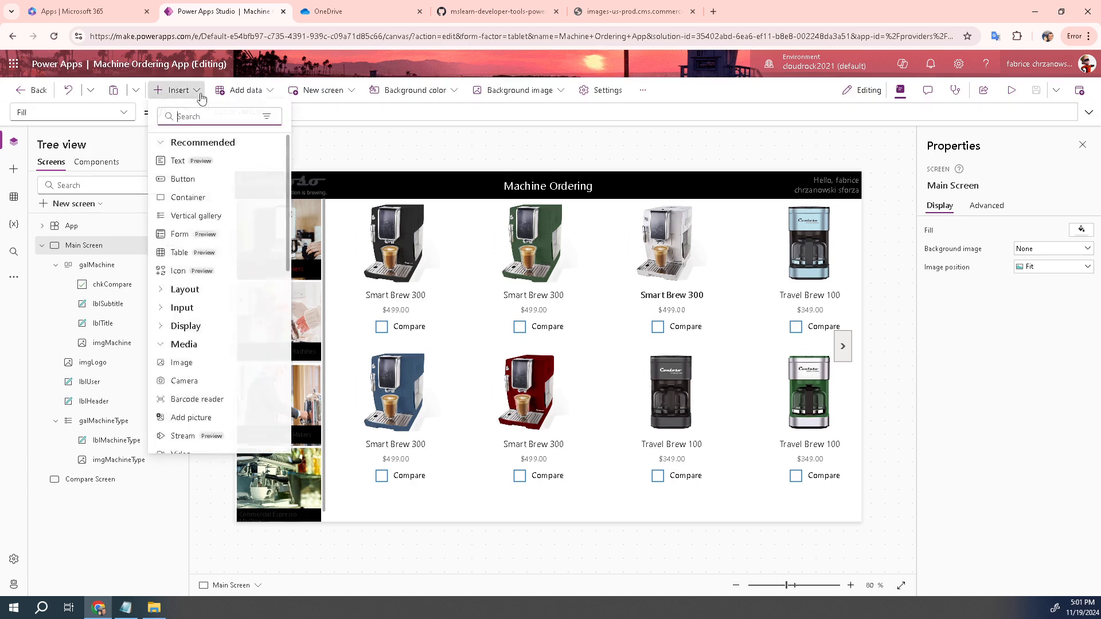
click(186, 185)
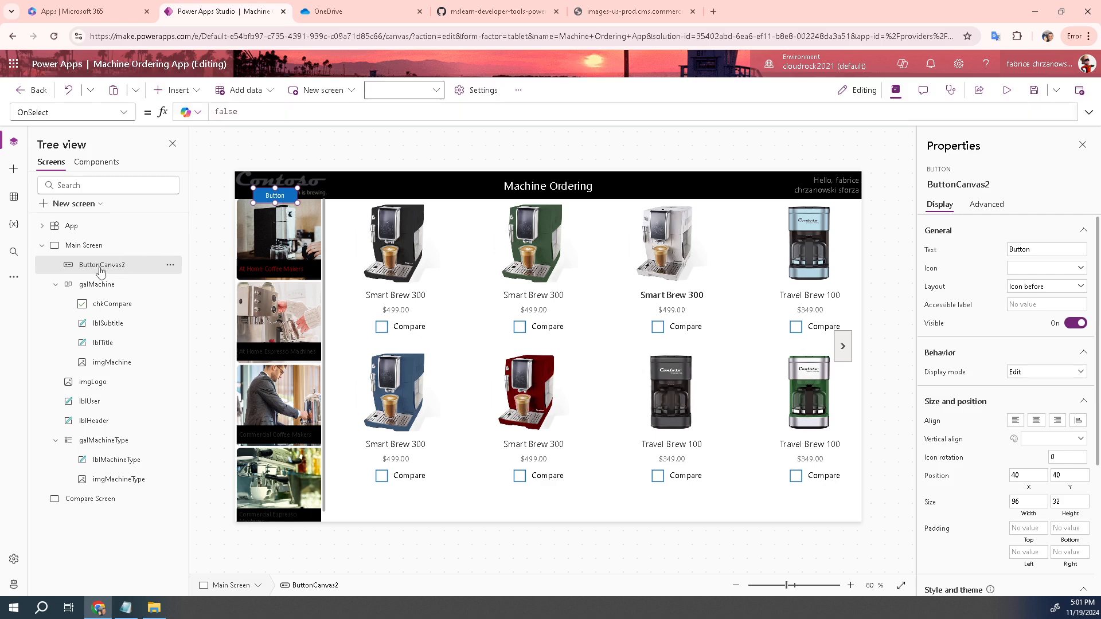
double_click(98, 269)
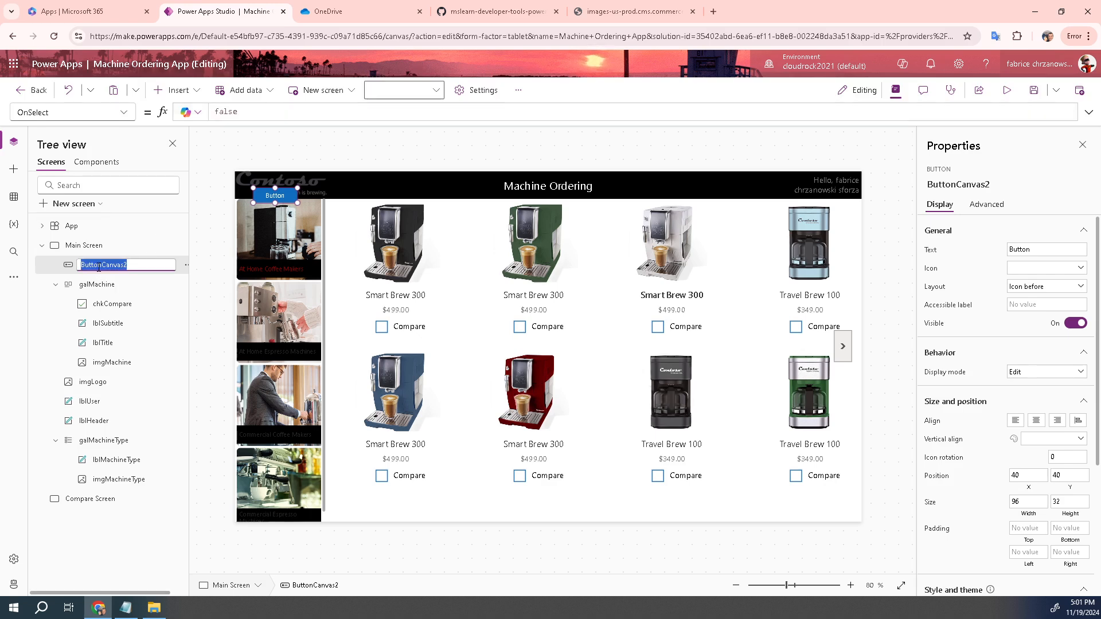
text(btnCompare)
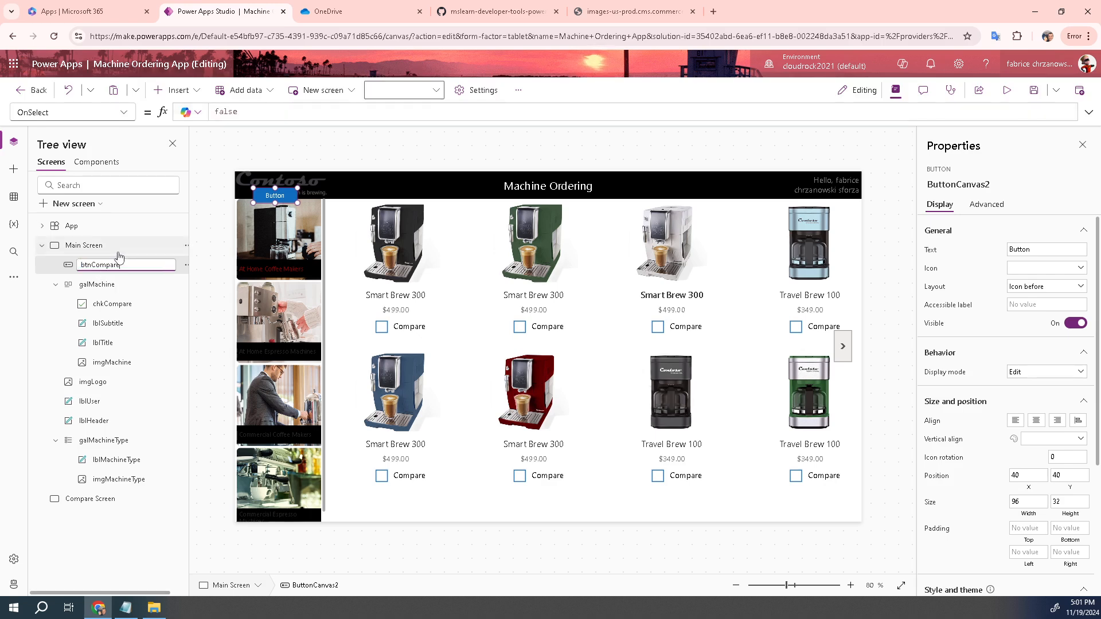
click(117, 251)
click(107, 267)
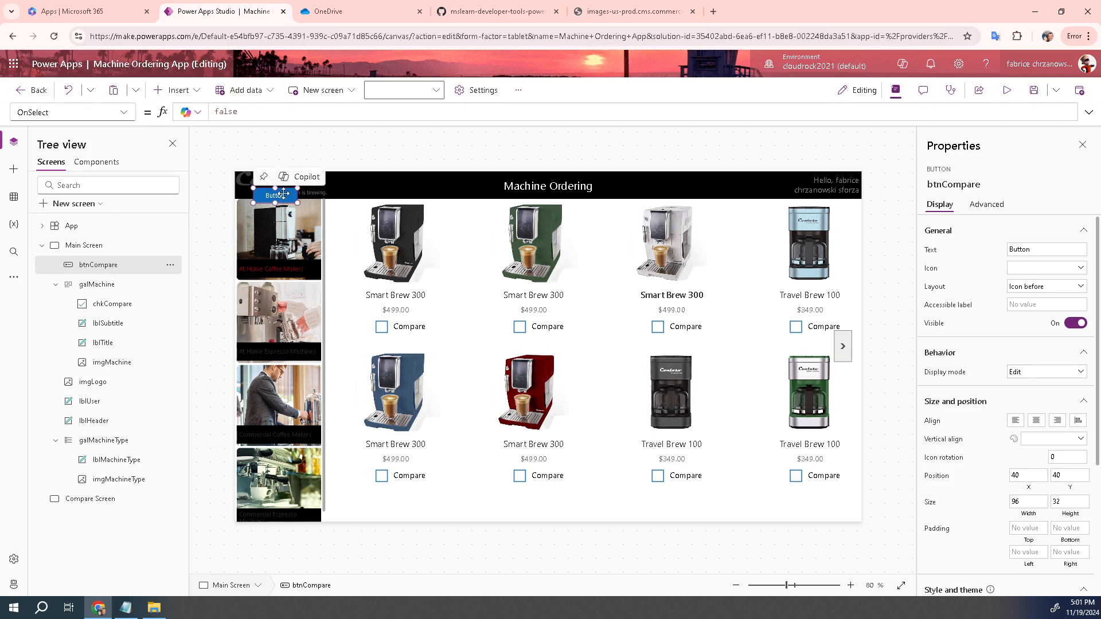
drag(275, 196, 568, 461)
drag(602, 512, 595, 502)
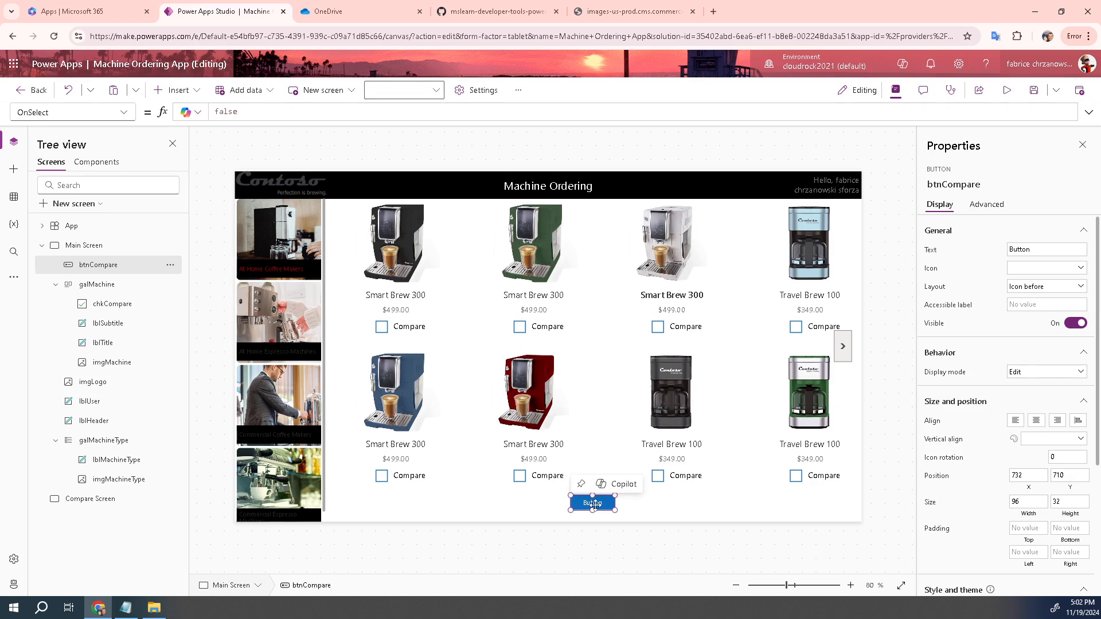
Set btnCompare's Text to "Compare " & CountRows(CompareList) & " item(s)" and enlarge the button
click(131, 116)
scroll(92, 287, down, 3)
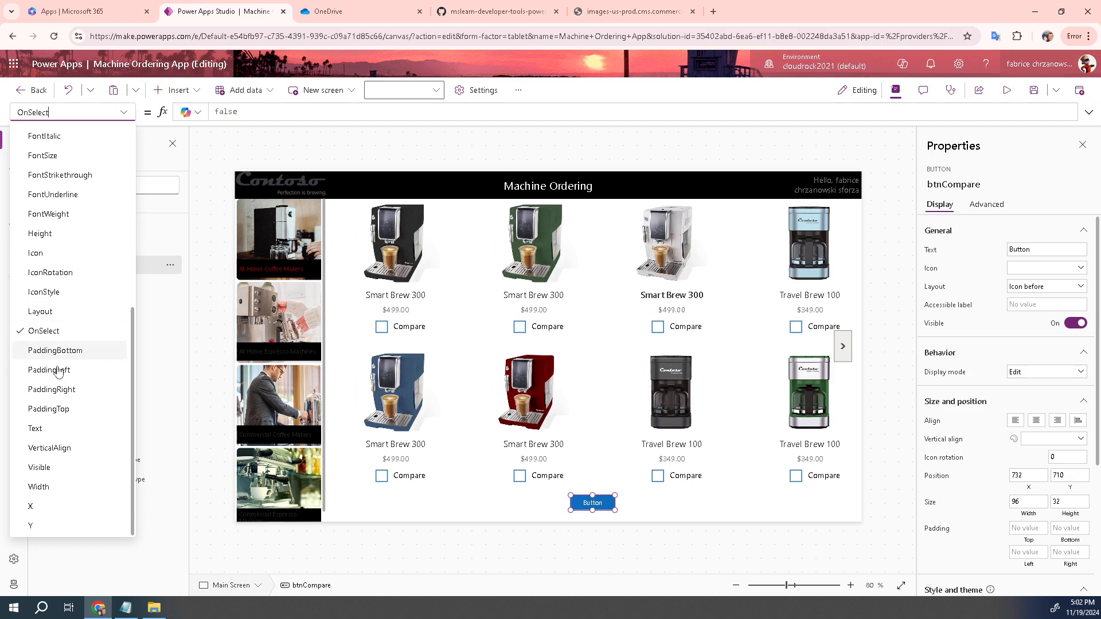
click(54, 428)
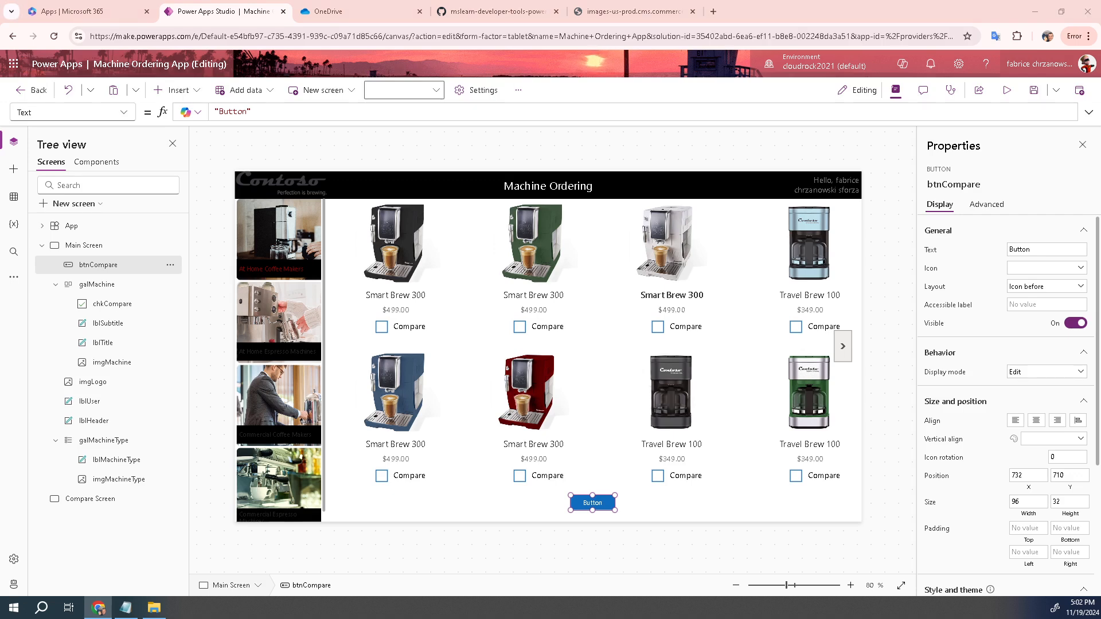
click(274, 115)
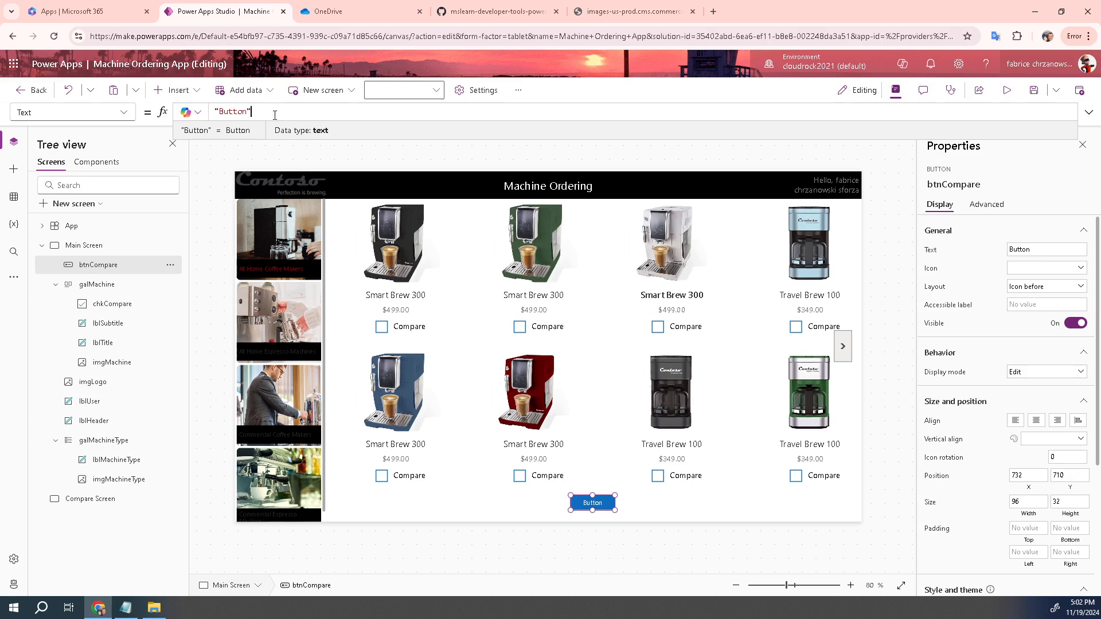
text("Compare " & CountRows(CompareList) & " item(s)")
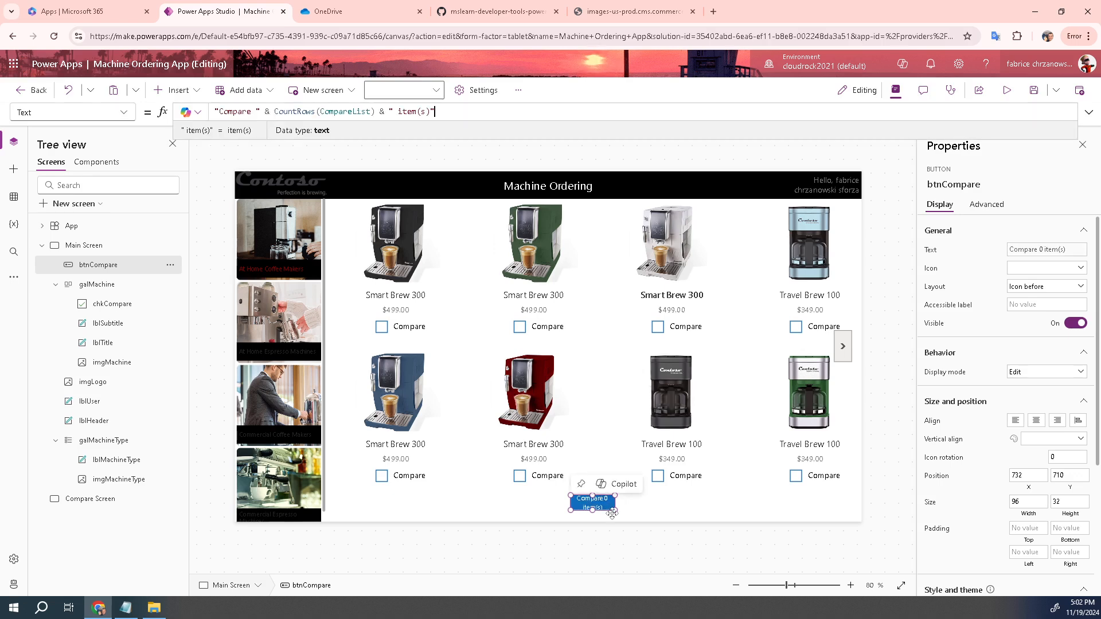
drag(615, 510, 627, 519)
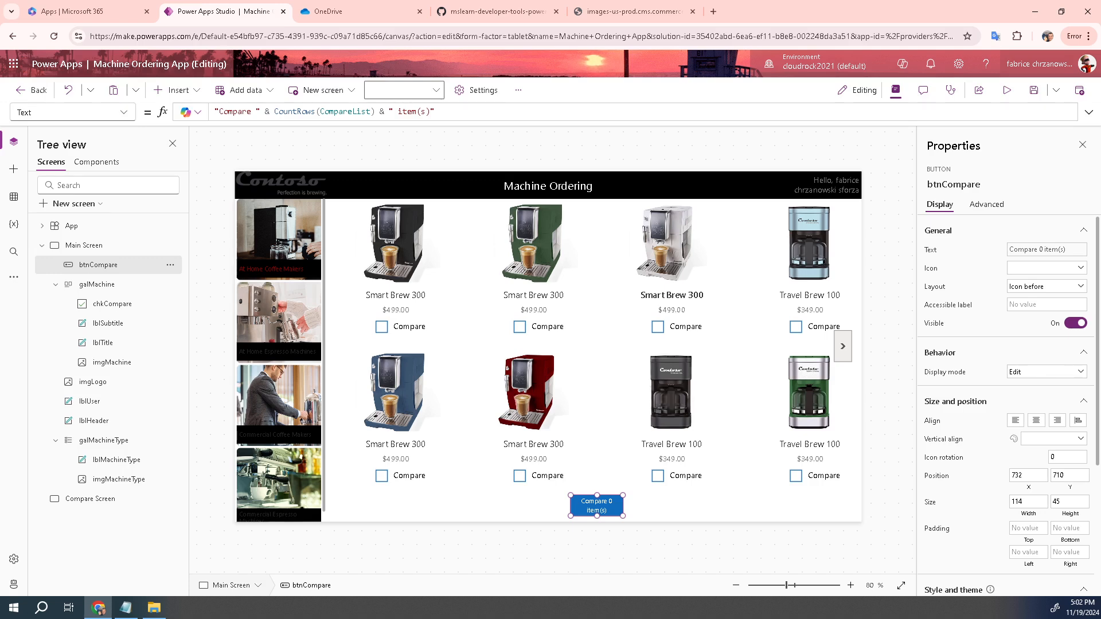
click(123, 112)
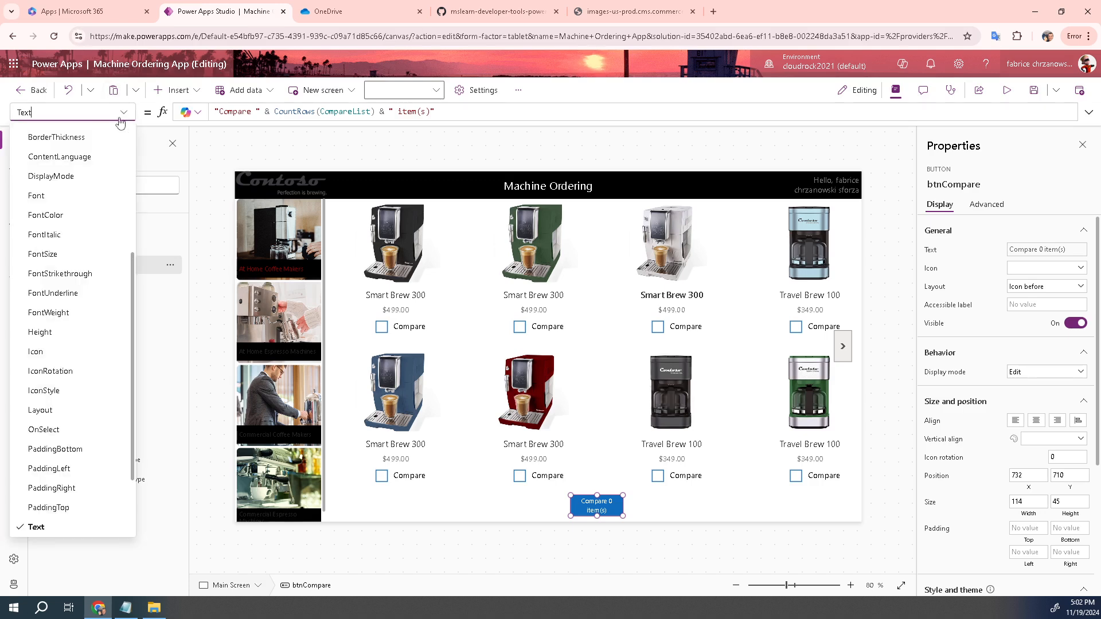
scroll(55, 213, up, 3)
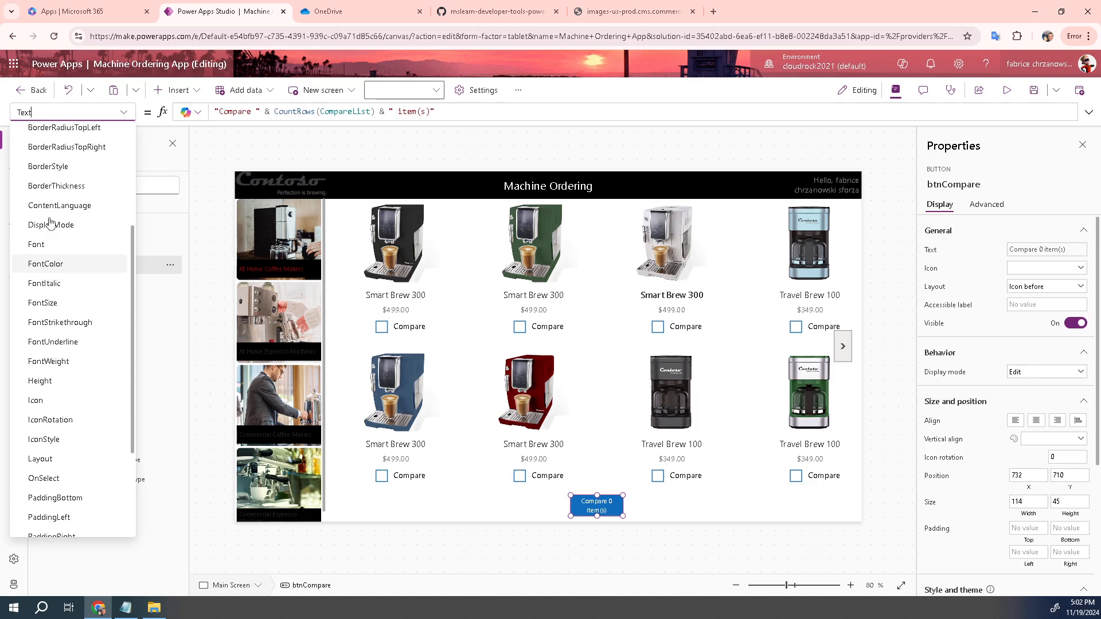
scroll(49, 222, down, 4)
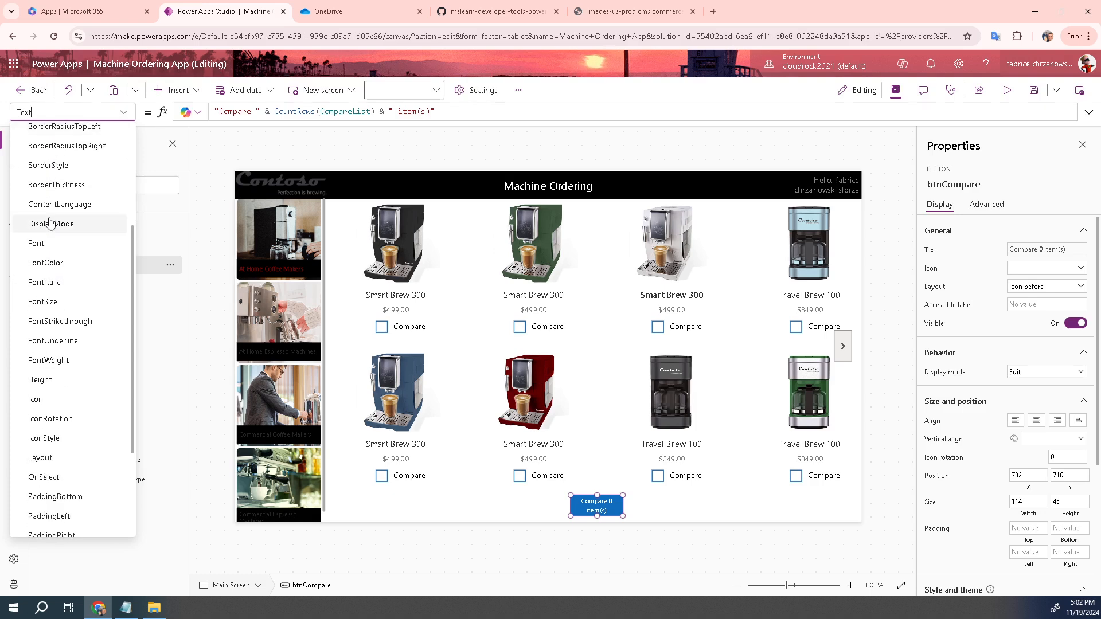
scroll(50, 223, up, 7)
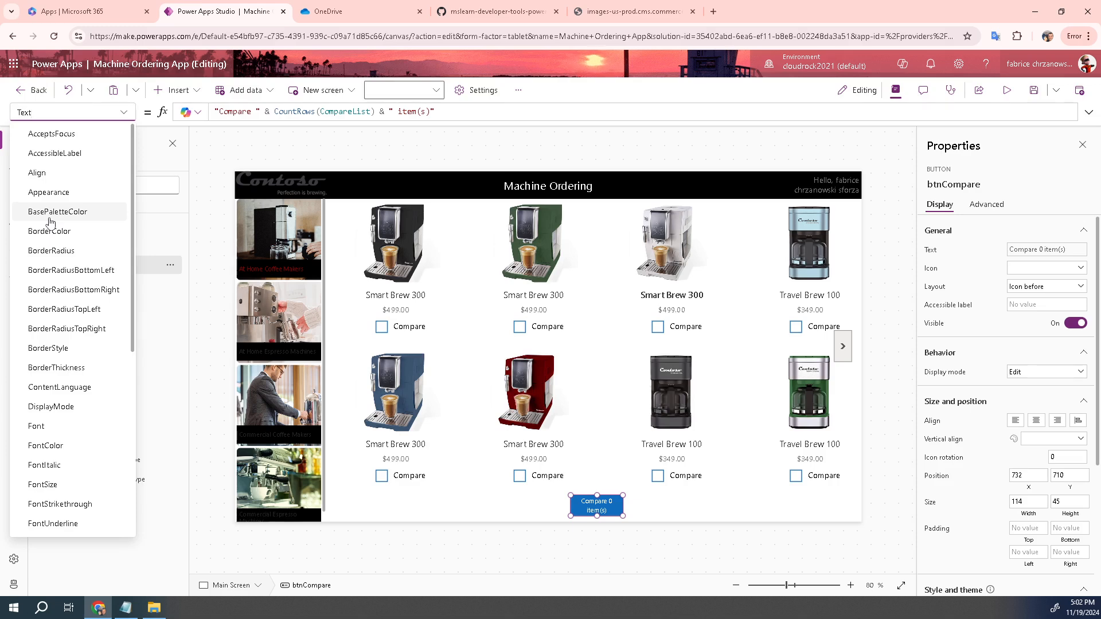
scroll(50, 223, down, 6)
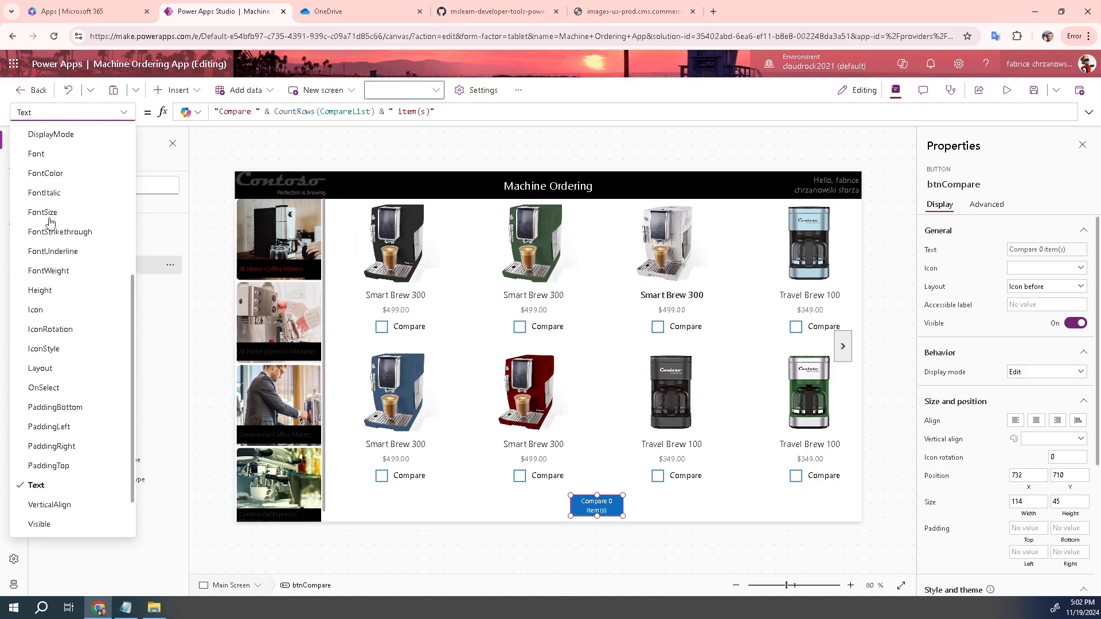
scroll(50, 223, down, 2)
scroll(50, 222, up, 4)
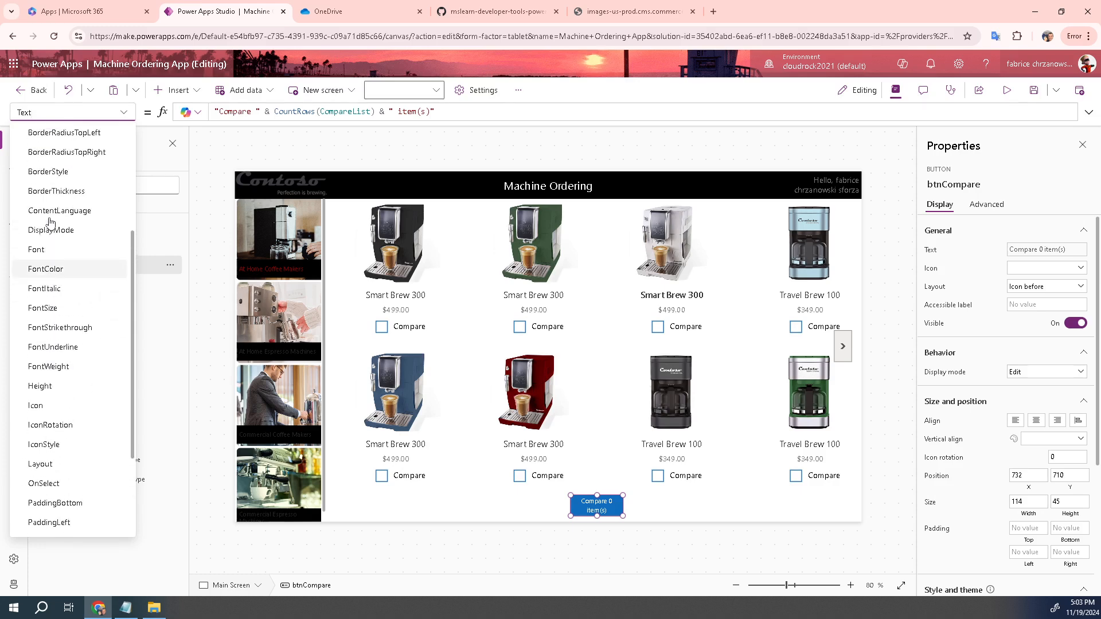
scroll(50, 223, up, 4)
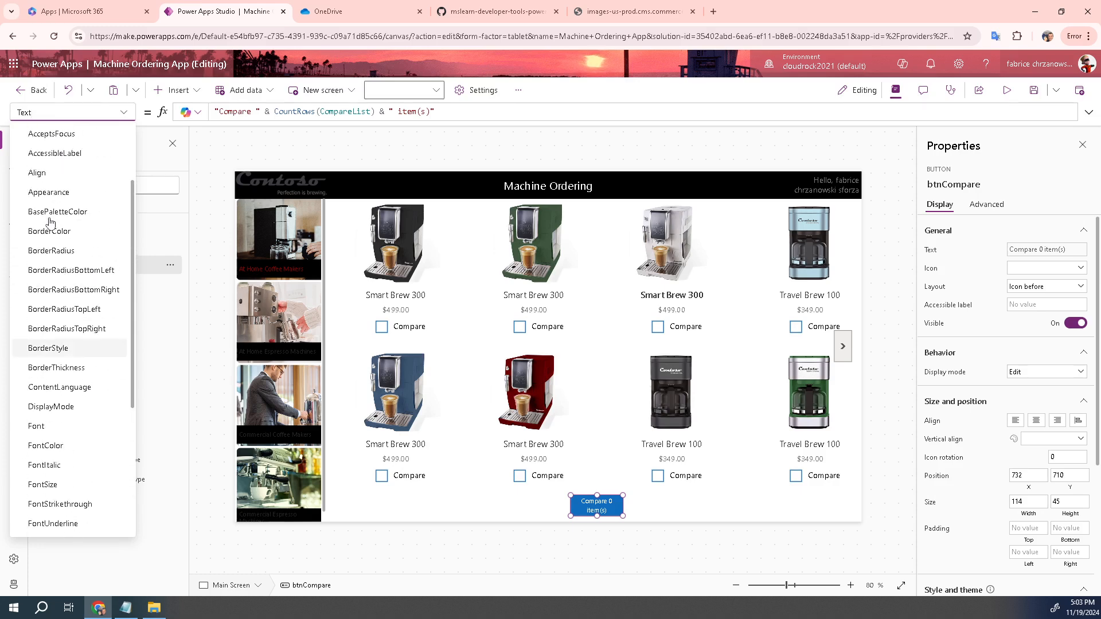
click(606, 500)
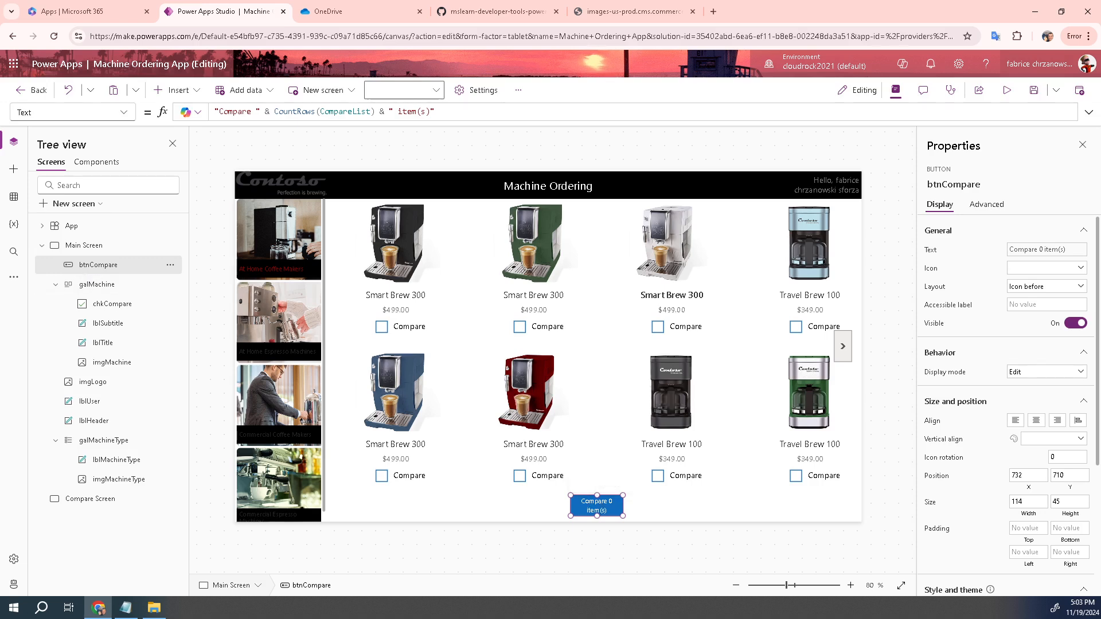
click(131, 112)
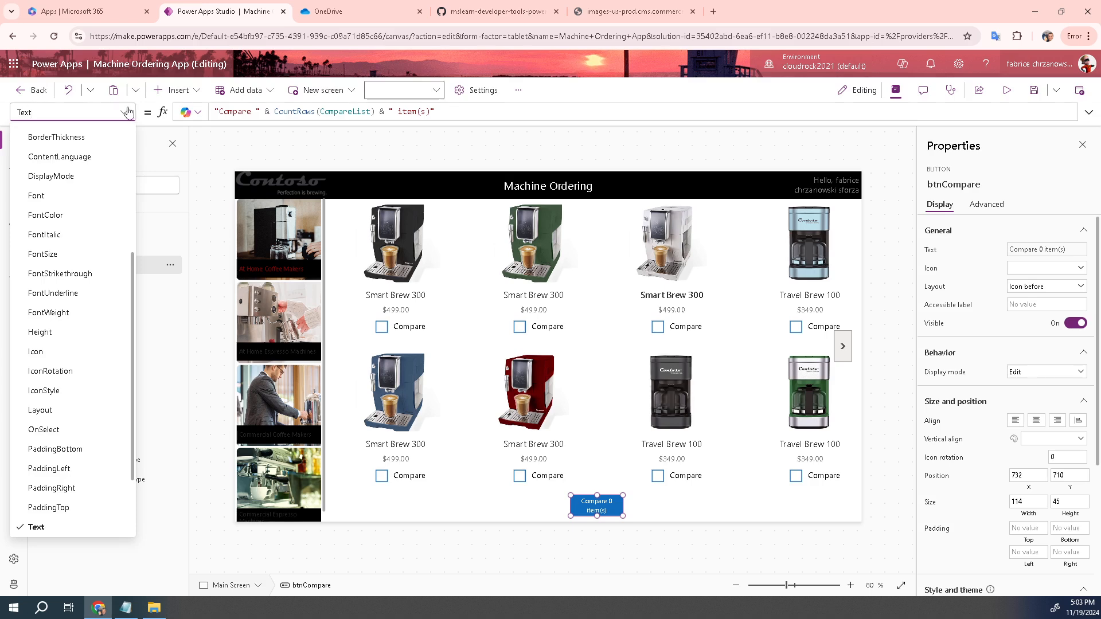
scroll(84, 183, up, 5)
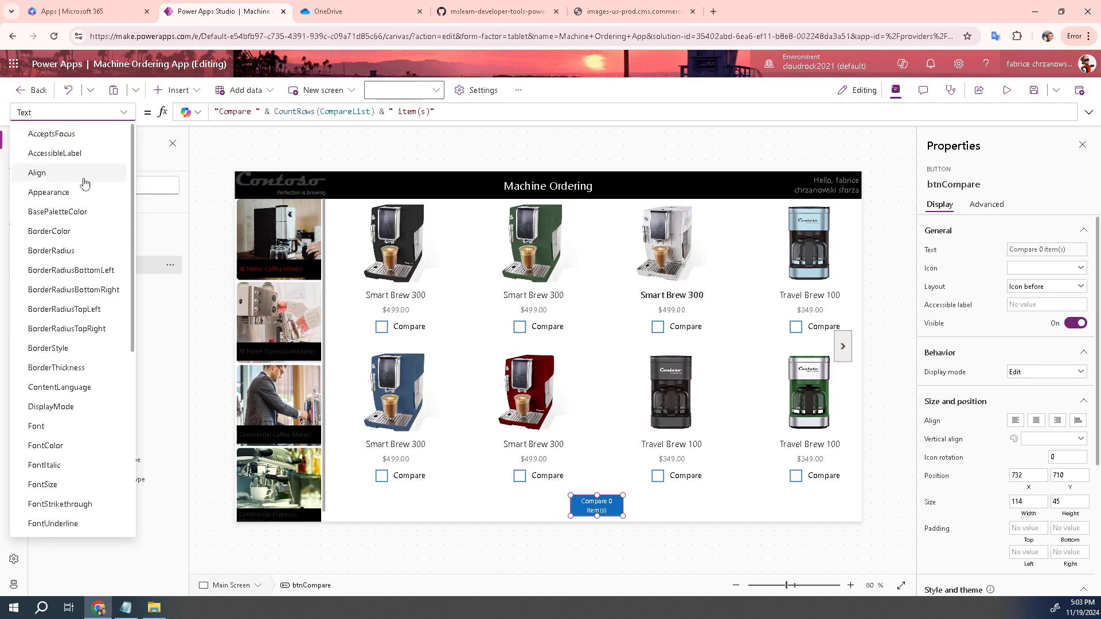
scroll(77, 229, down, 3)
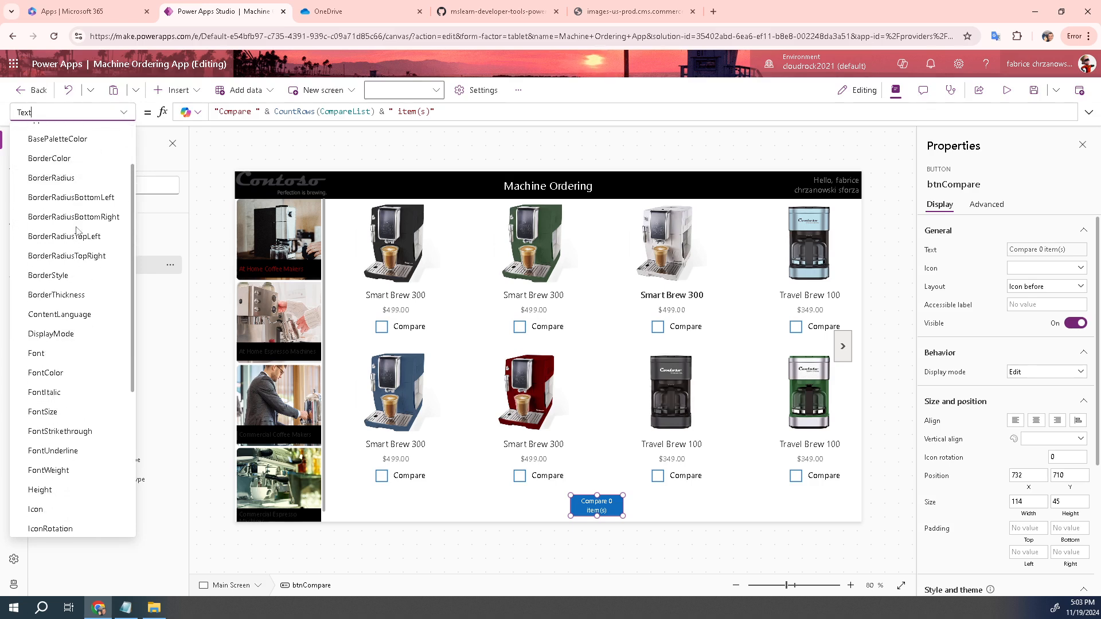
scroll(76, 230, down, 5)
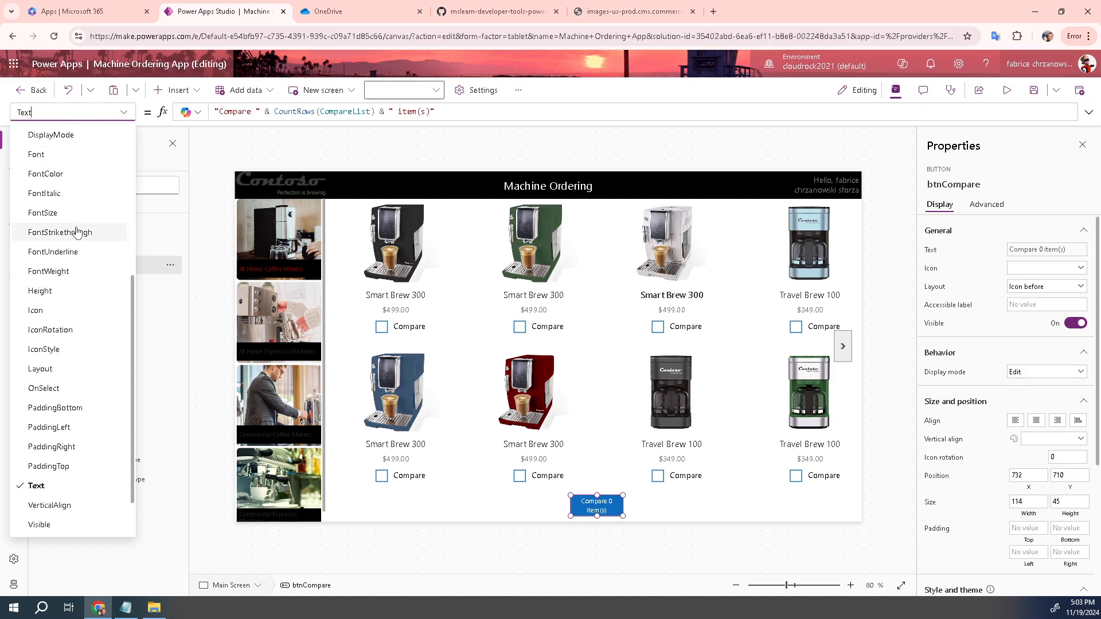
scroll(77, 229, down, 2)
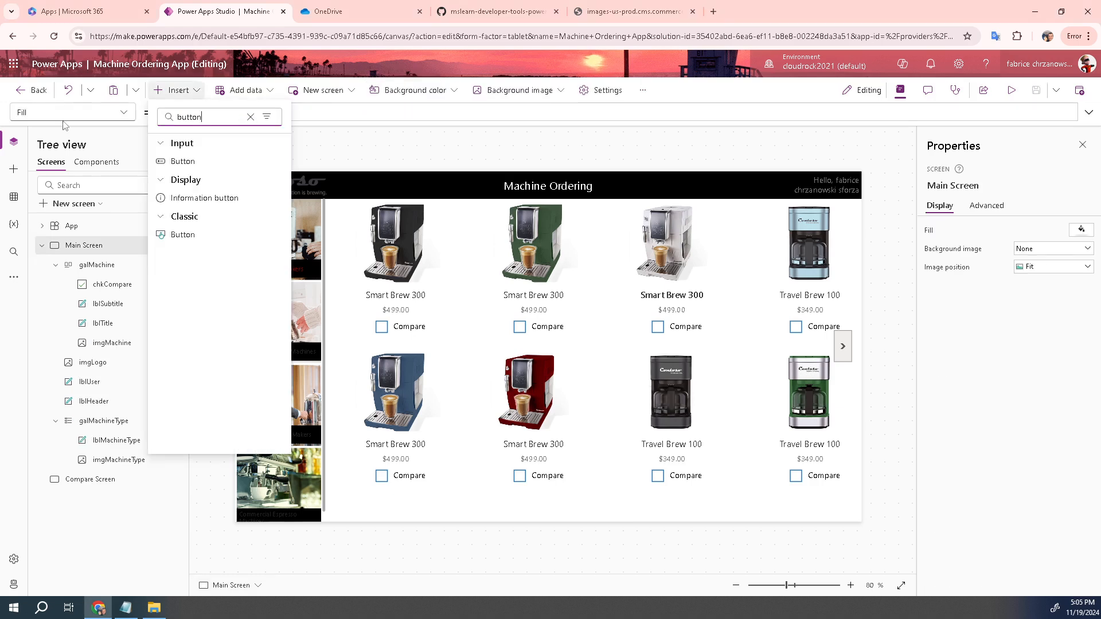
Insert a classic Button onto Main Screen
click(182, 235)
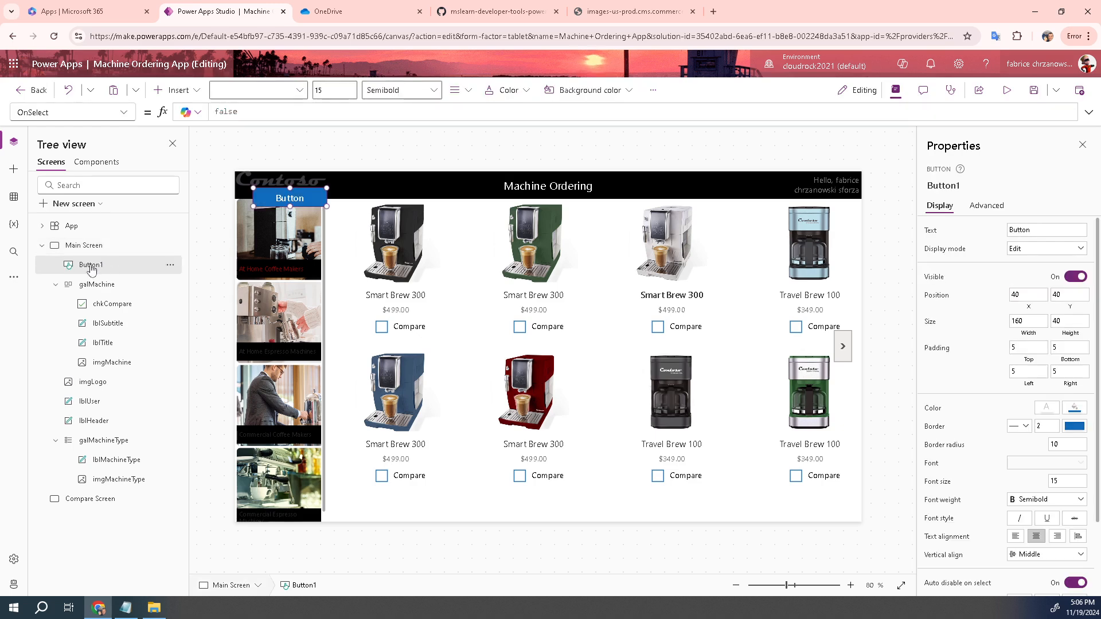
Rename Button1 to btnCompare after clearing a mistakenly pasted formula from the name
double_click(90, 265)
text(CountRows(CompareList) & " item(s)")
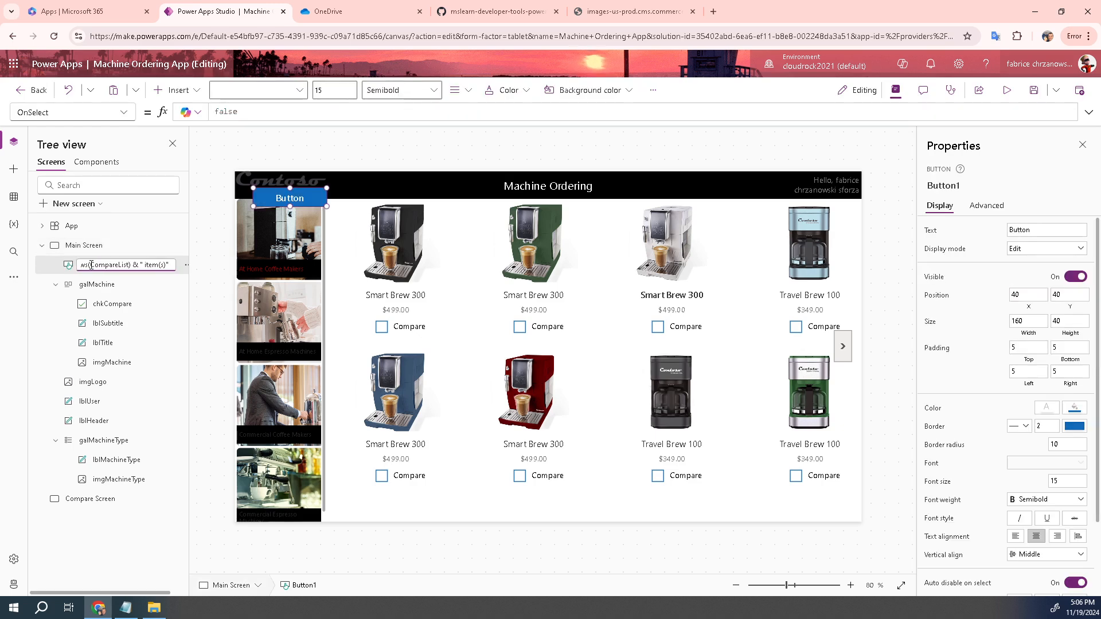
key(ctrl+a)
key(BackSpace)
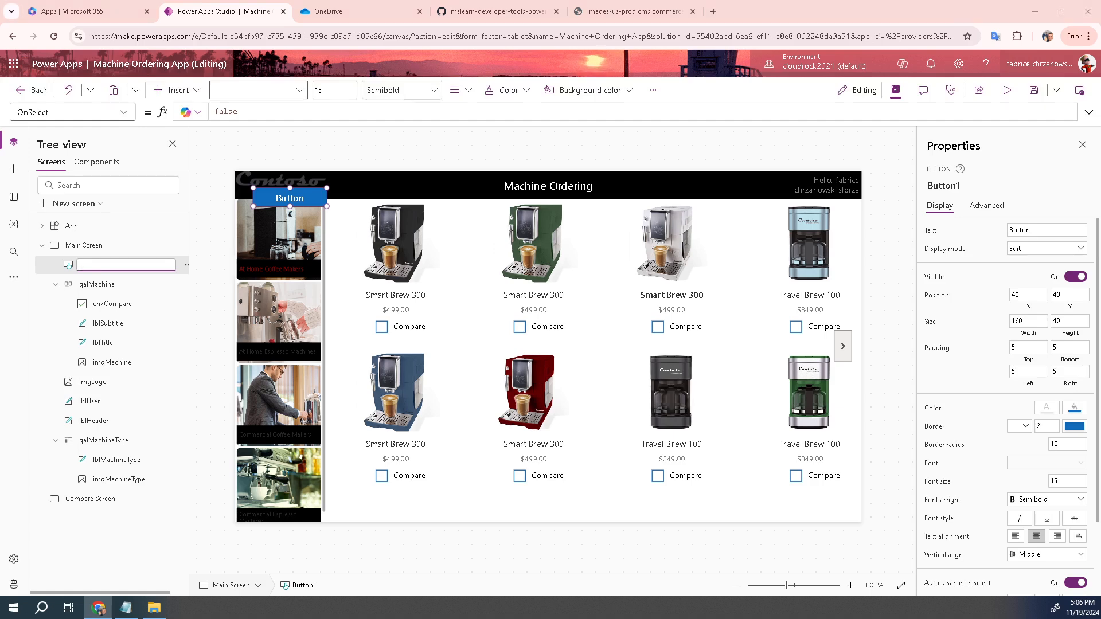
key(Return)
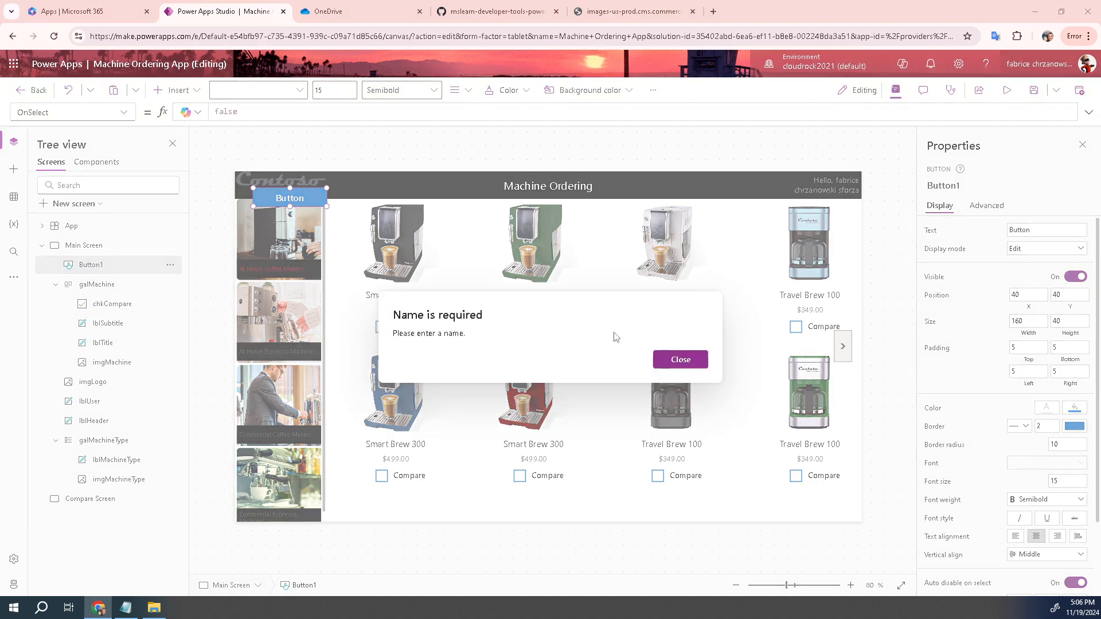
click(694, 360)
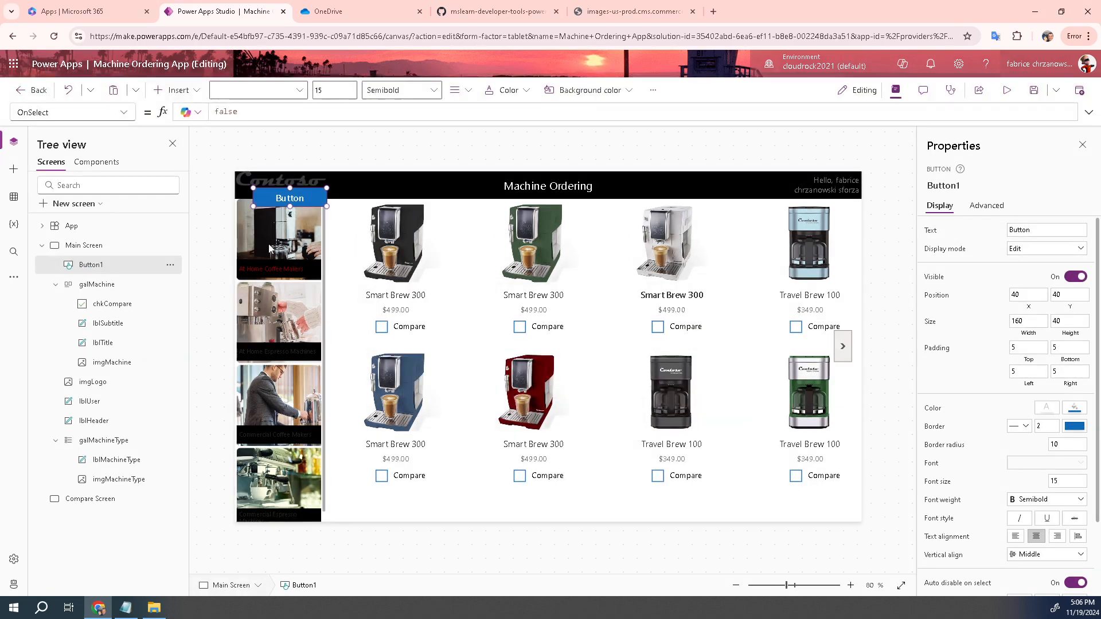
double_click(97, 266)
text(btnCompare)
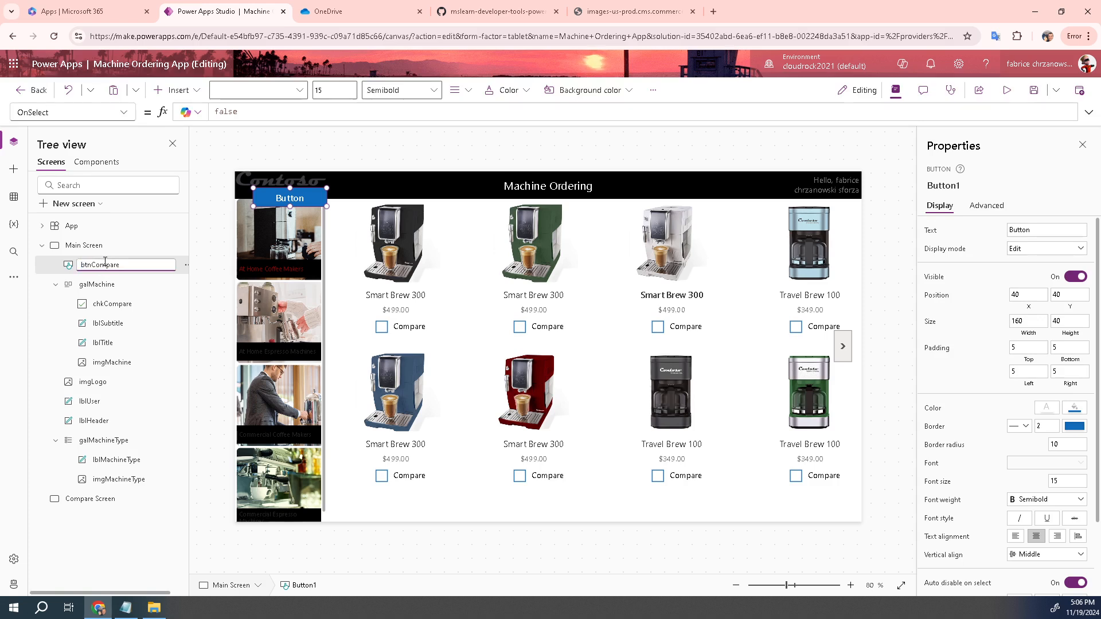
click(303, 201)
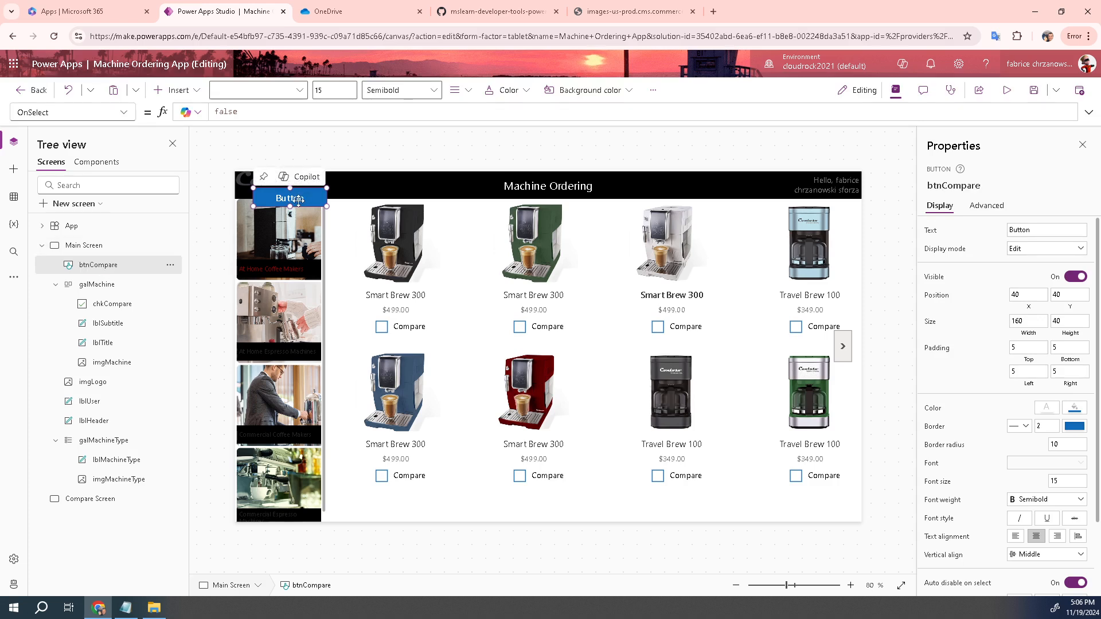
Move btnCompare below the gallery and set its Text to "Compare " & CountRows(CompareList) & " item(s)"
drag(293, 200, 589, 499)
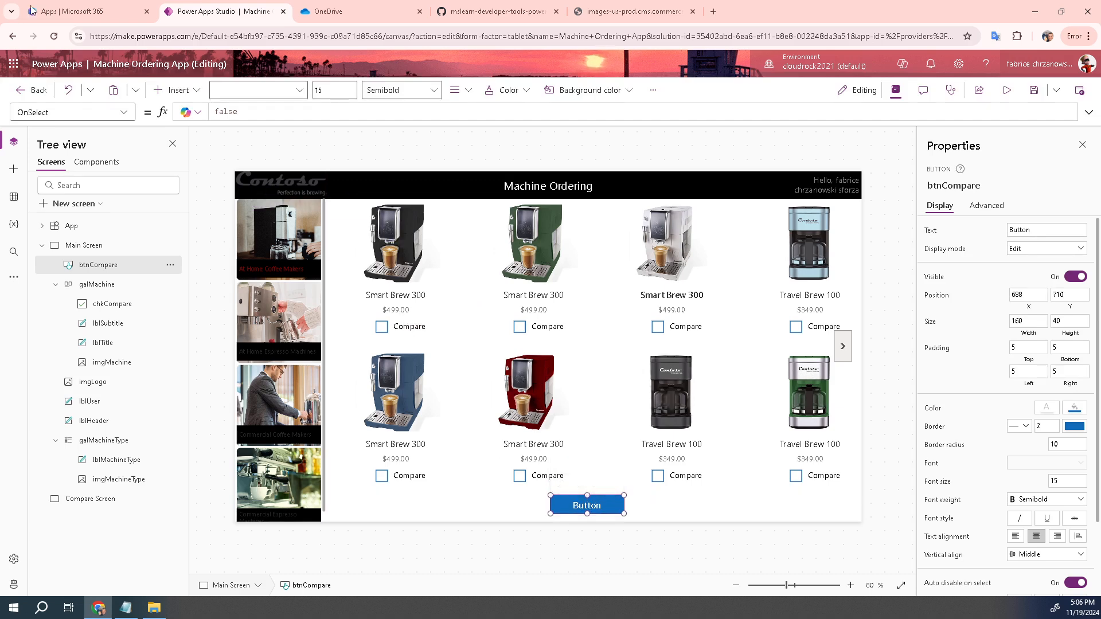
click(125, 113)
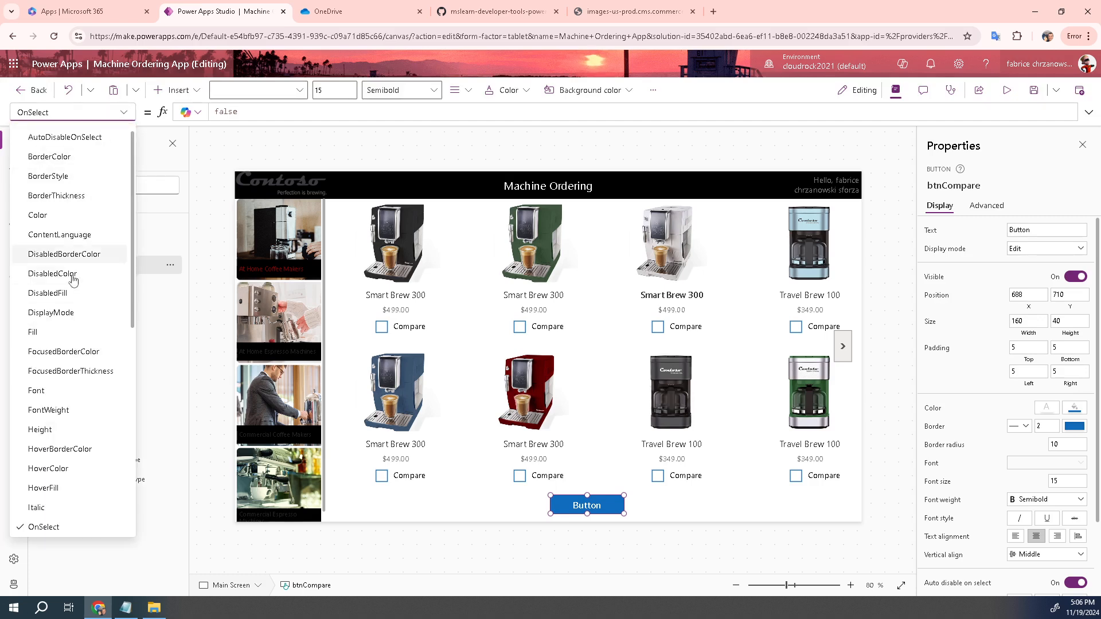
scroll(78, 424, down, 6)
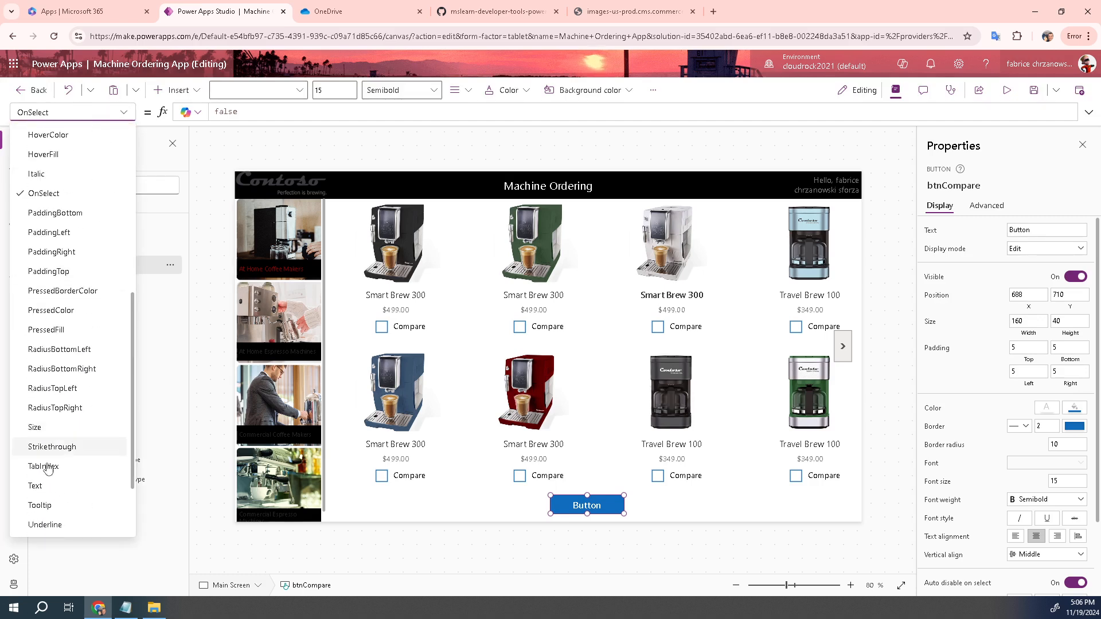
click(35, 486)
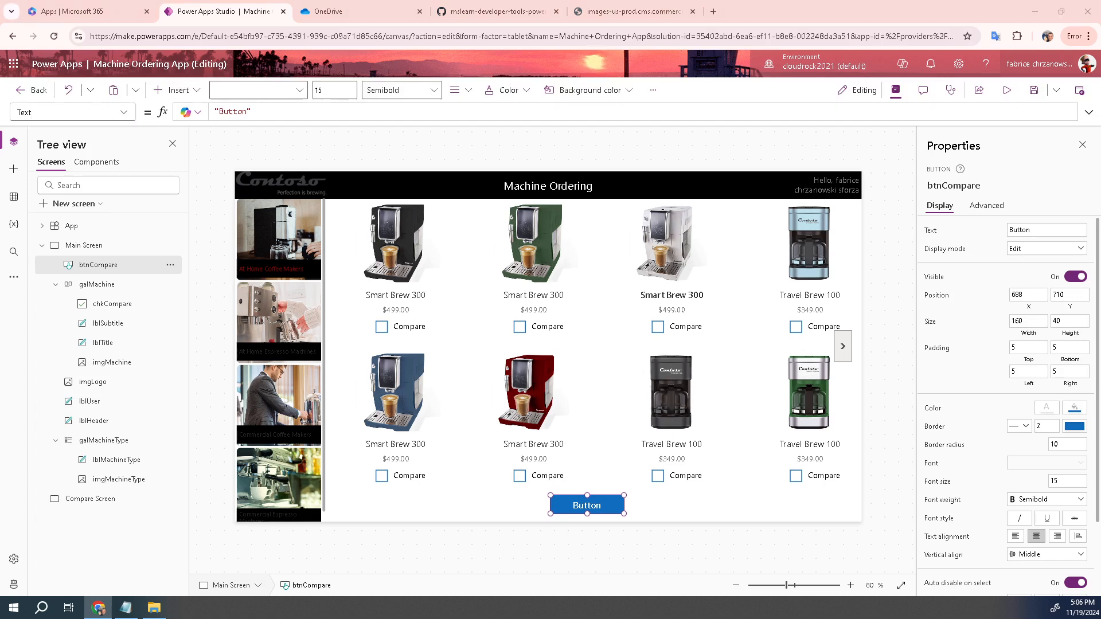
click(283, 111)
drag(283, 111, 208, 119)
text("Compare " & CountRows(CompareList) & " item(s)")
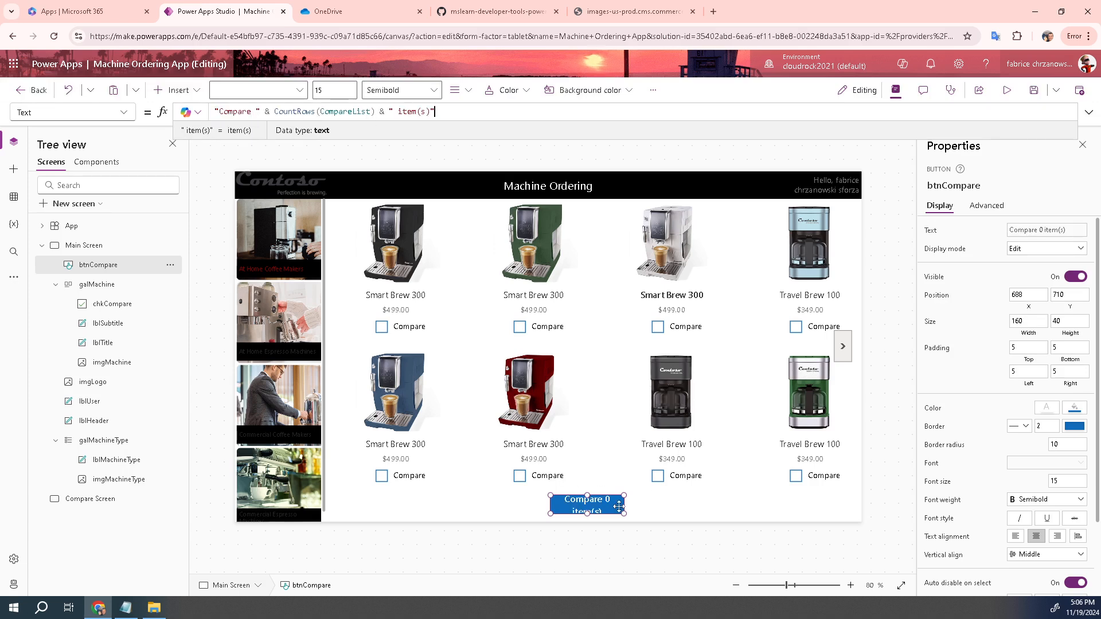
click(590, 503)
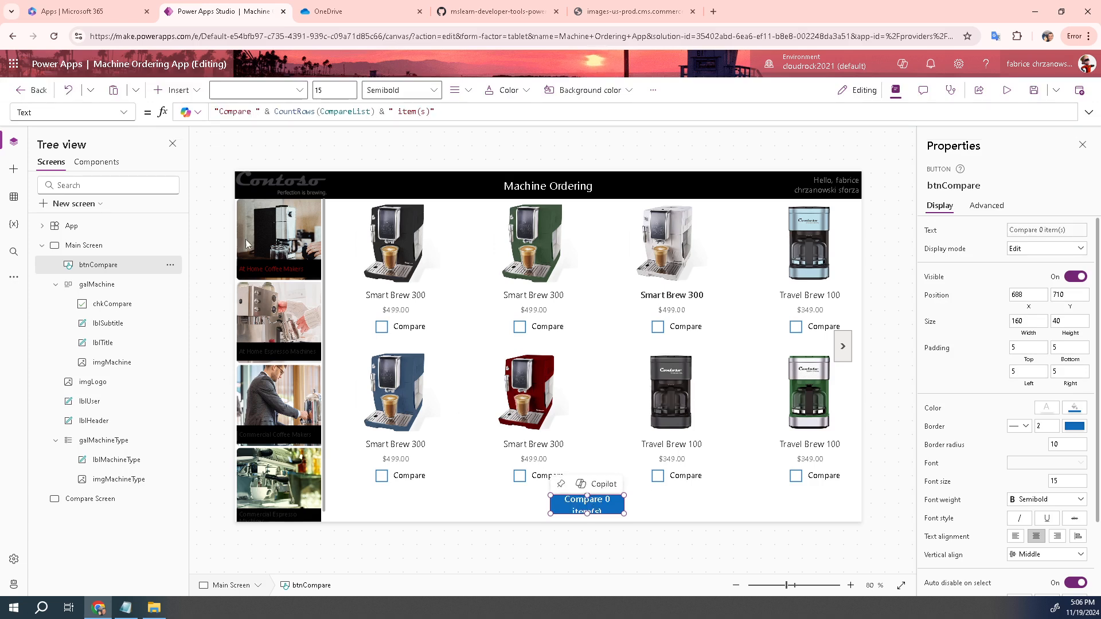
click(124, 113)
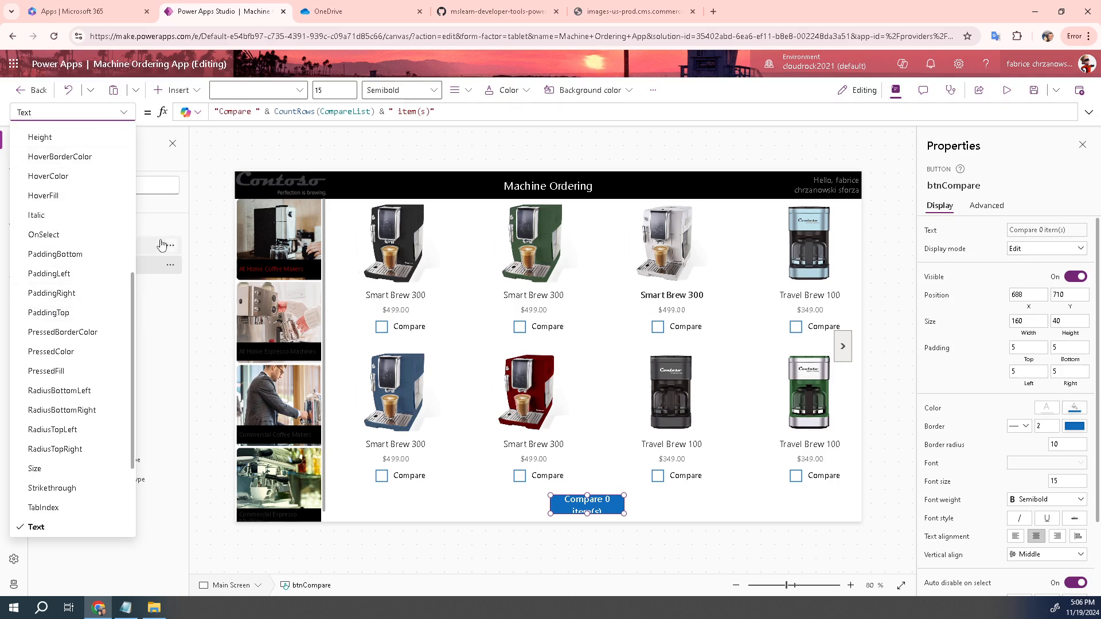
scroll(81, 246, up, 3)
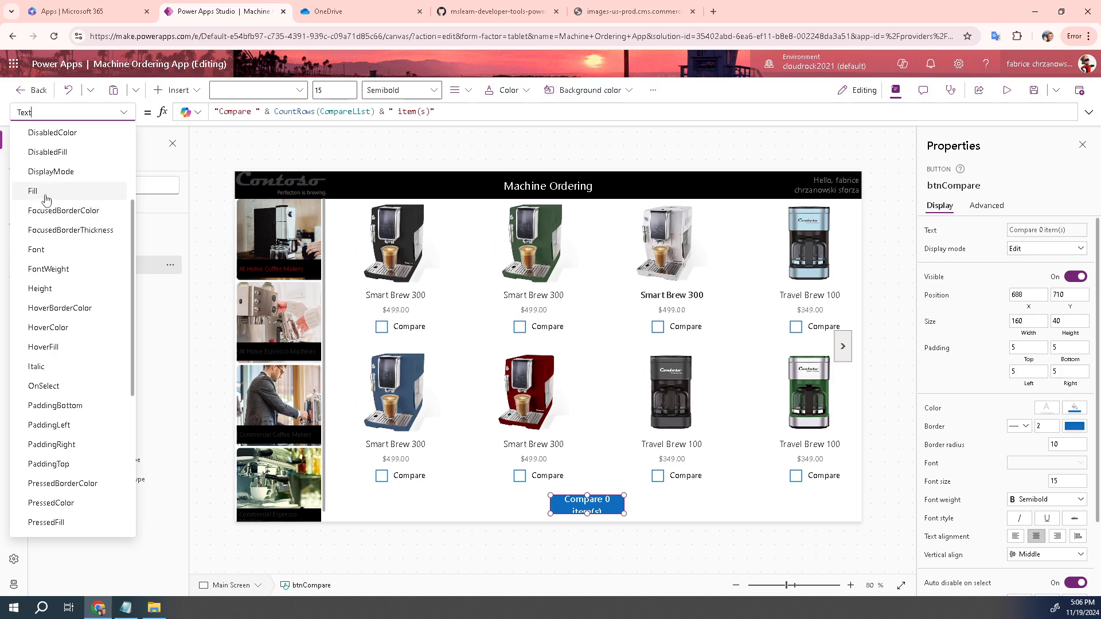
Change btnCompare's Fill from App.Theme.Colors.Primary to Color.Black
click(33, 191)
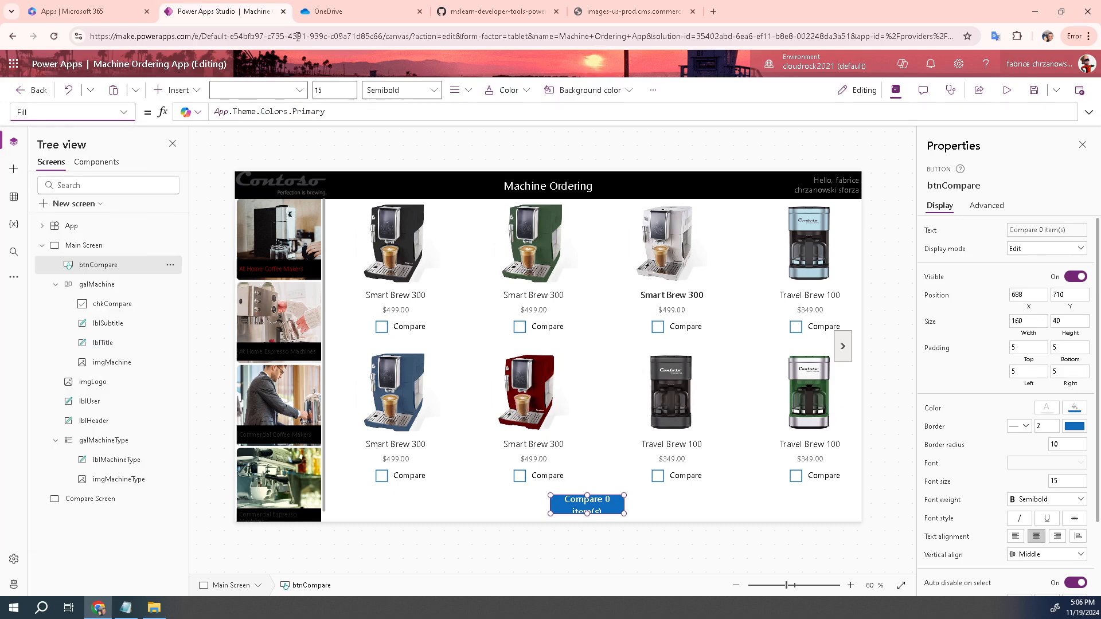
drag(374, 110, 202, 104)
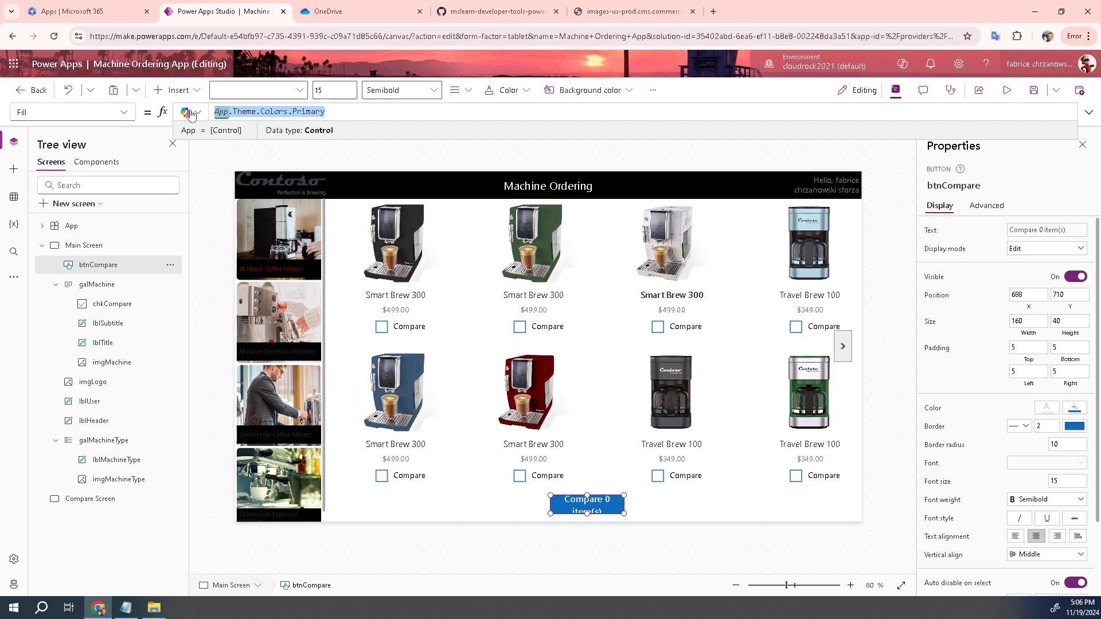
text(color)
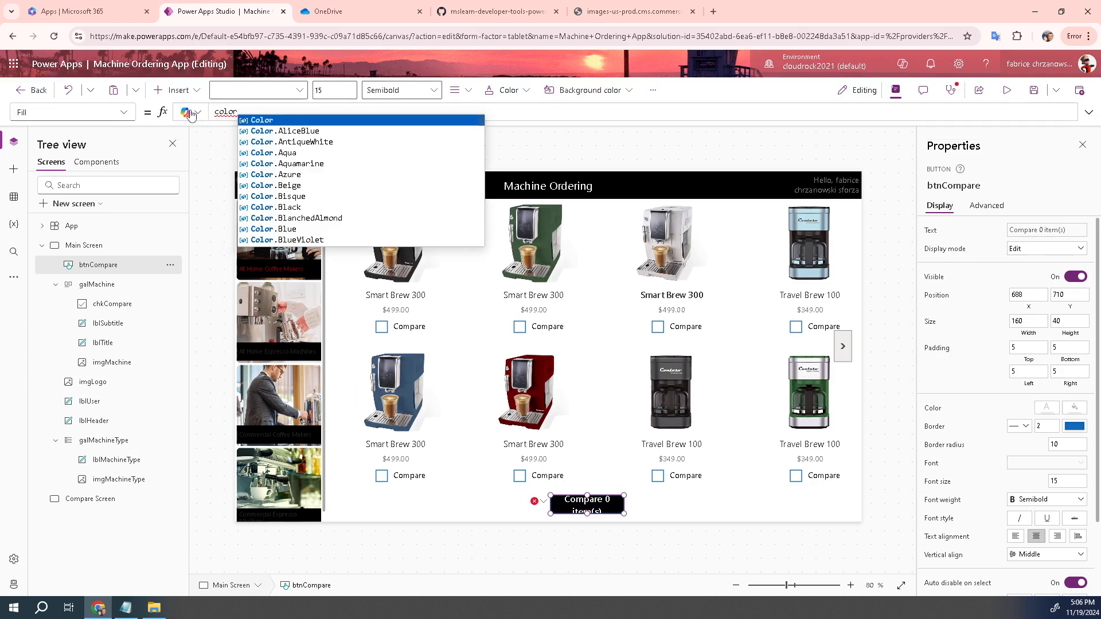
click(248, 120)
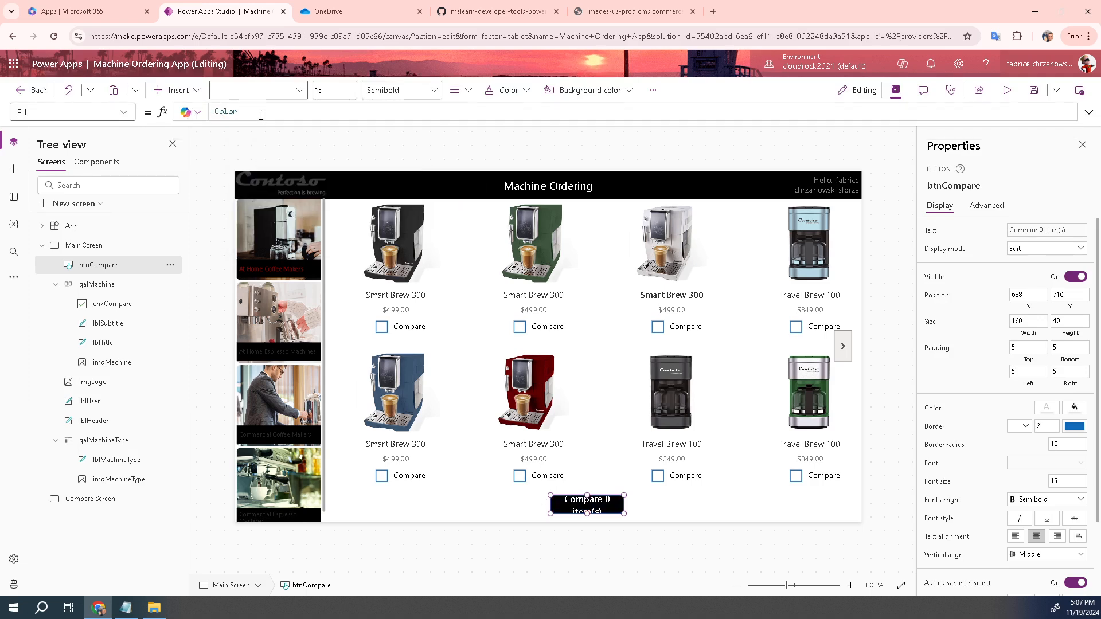
text(.bl)
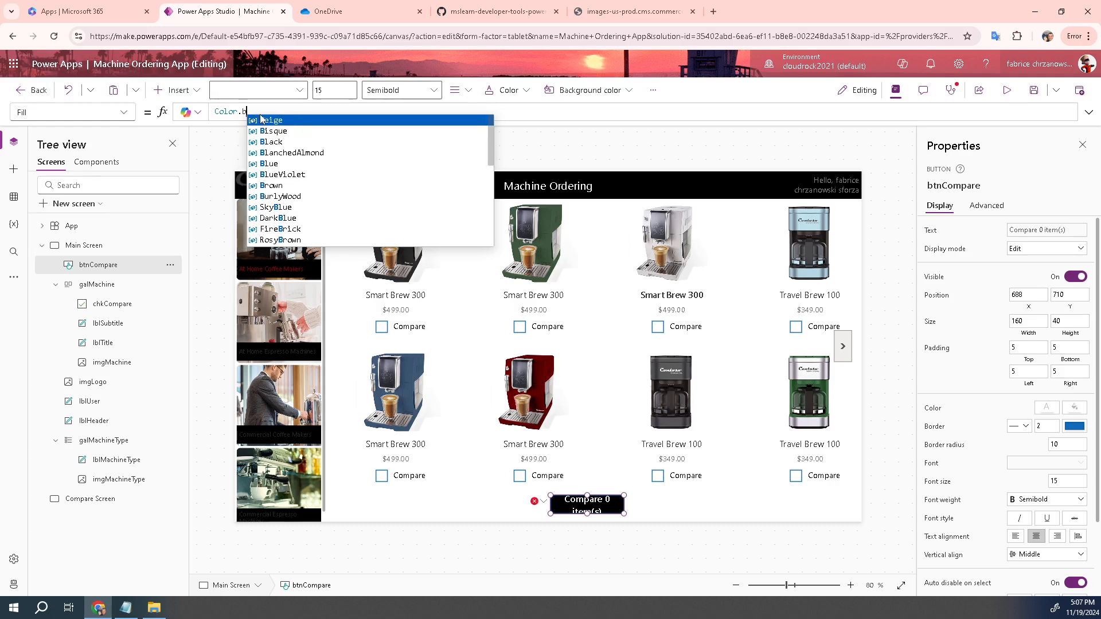
click(285, 143)
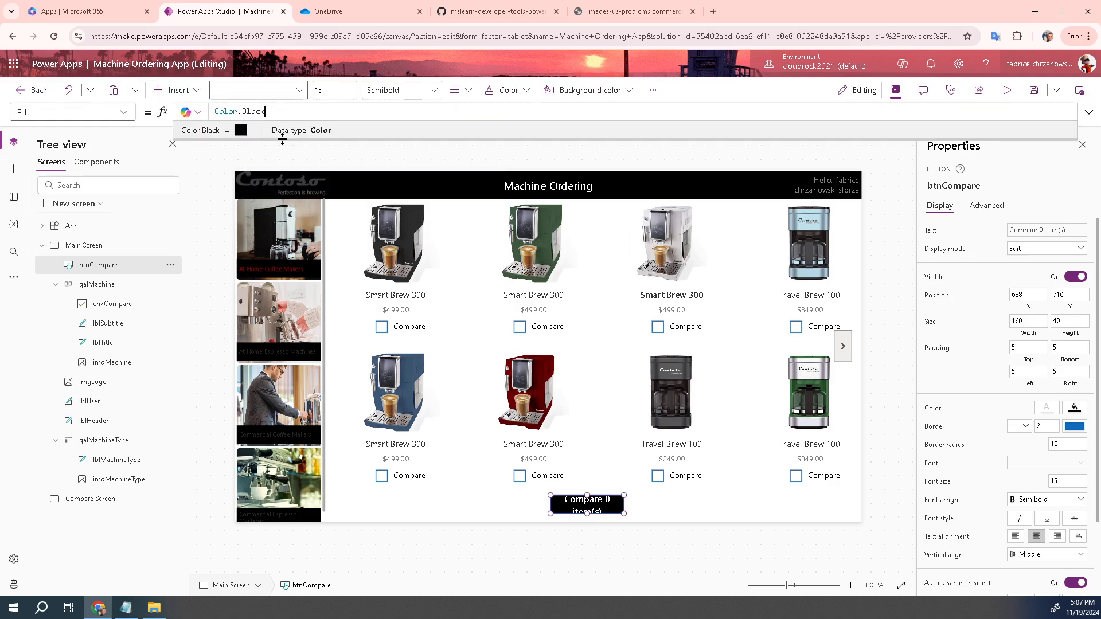
Move btnCompare to X 1130 and Y 720
click(128, 112)
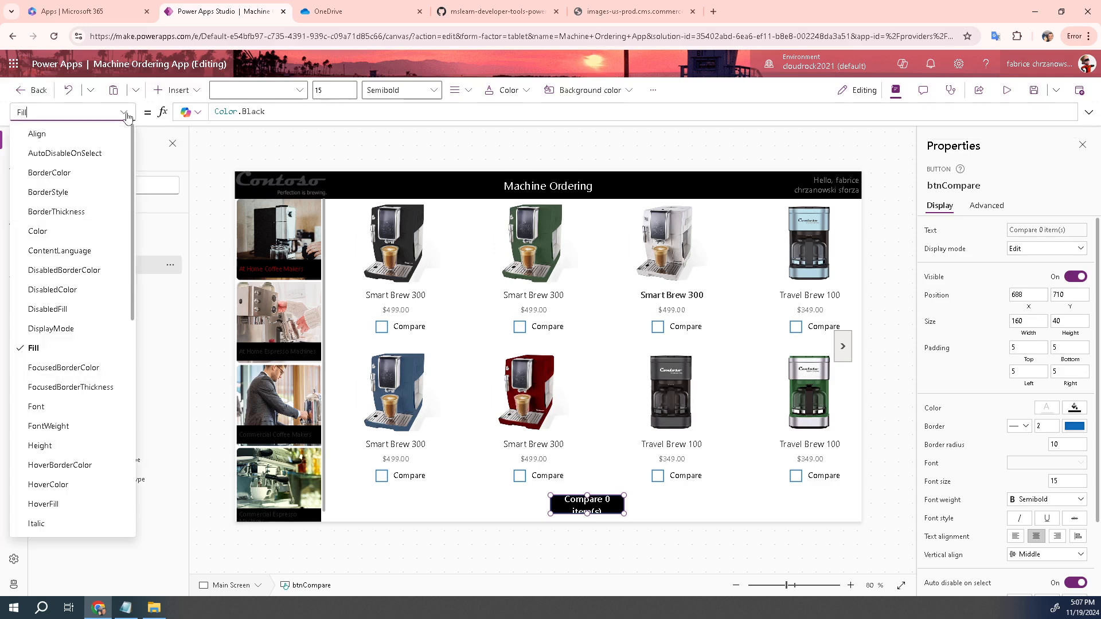
scroll(78, 340, down, 3)
scroll(78, 339, down, 5)
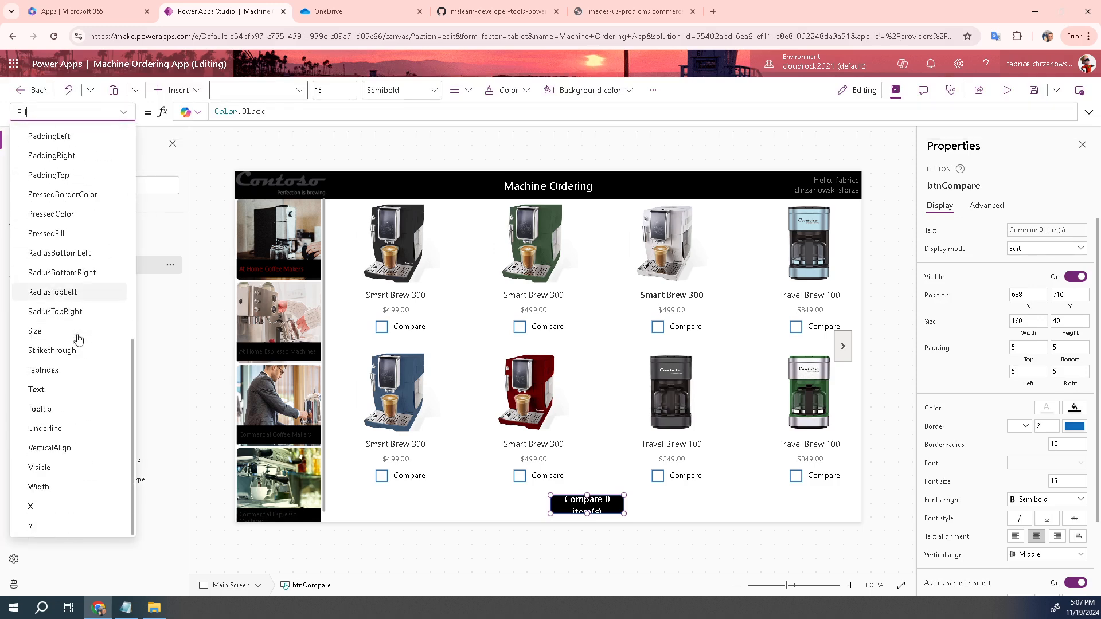
click(55, 507)
drag(243, 117, 212, 115)
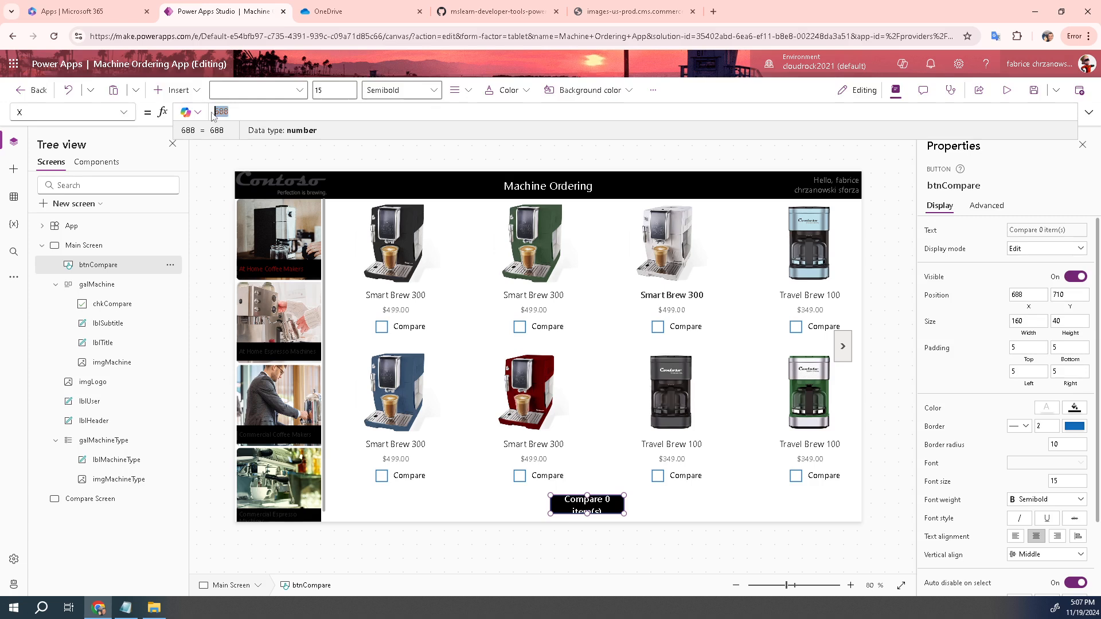
text(1130)
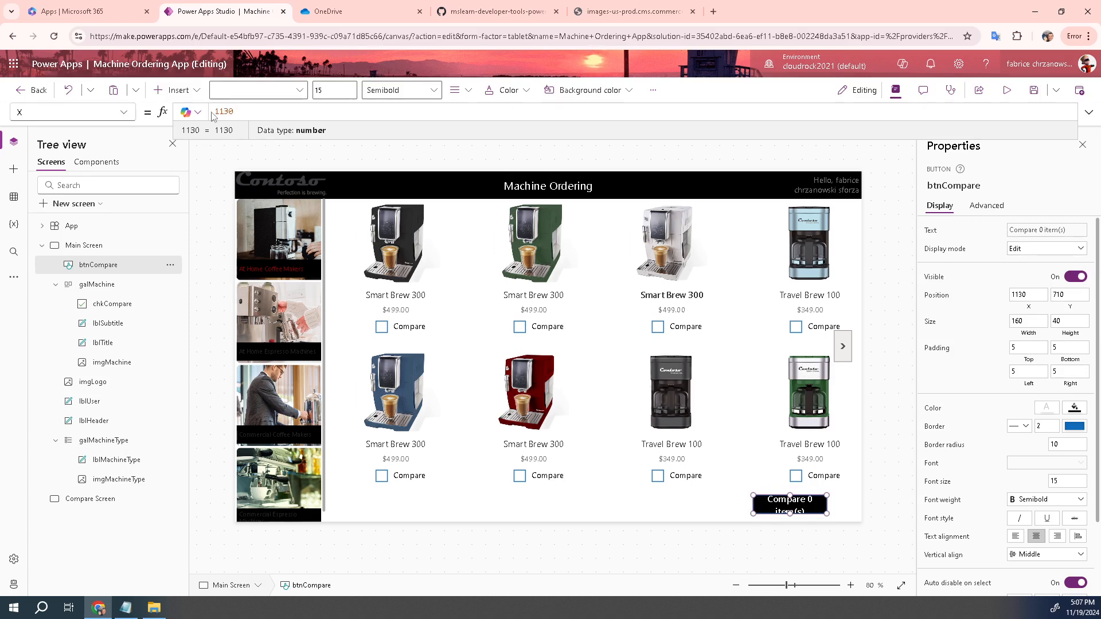
click(125, 115)
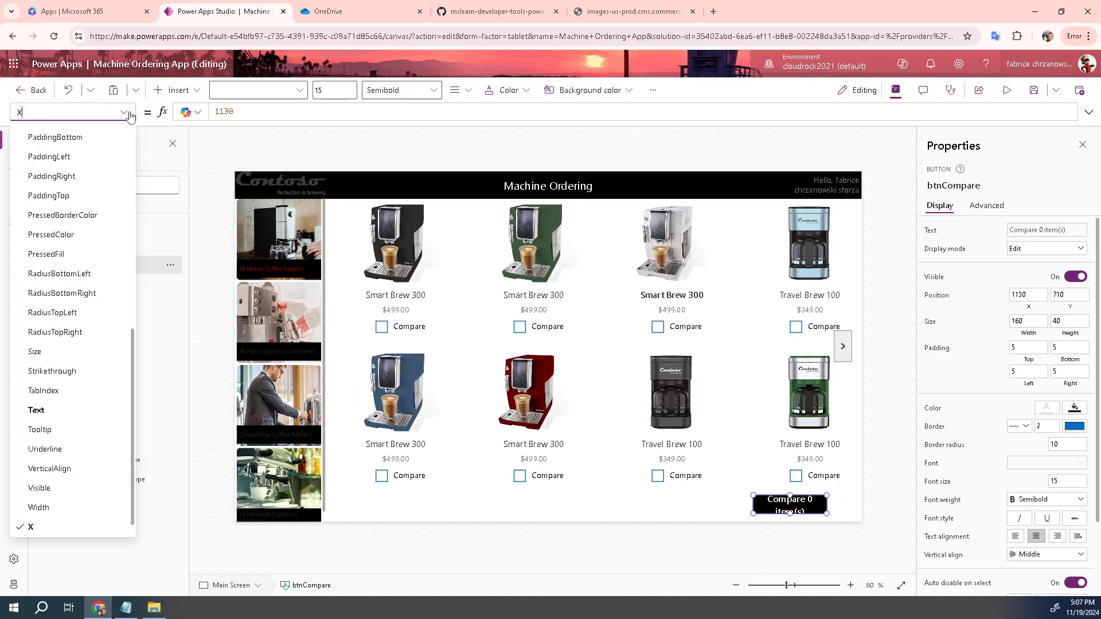
scroll(93, 381, down, 1)
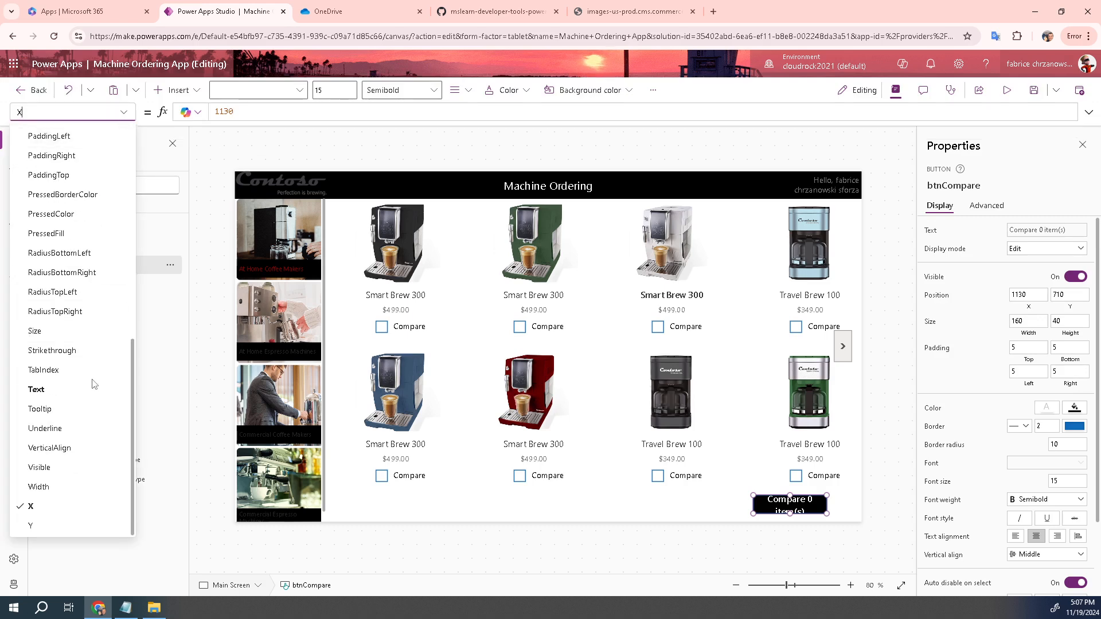
click(56, 533)
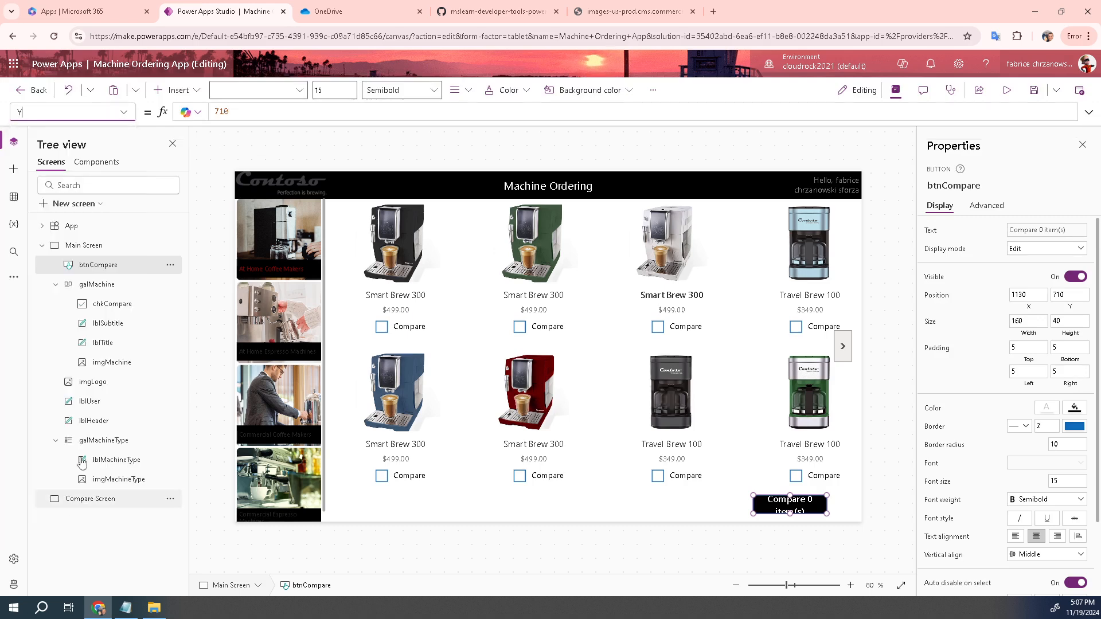
double_click(236, 112)
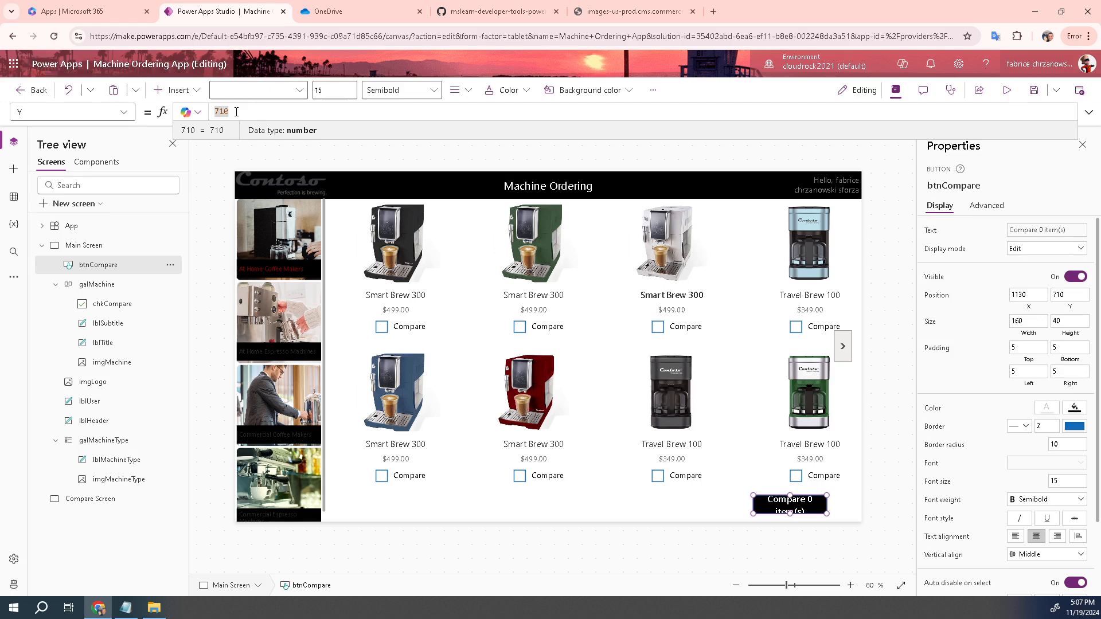
text(72)
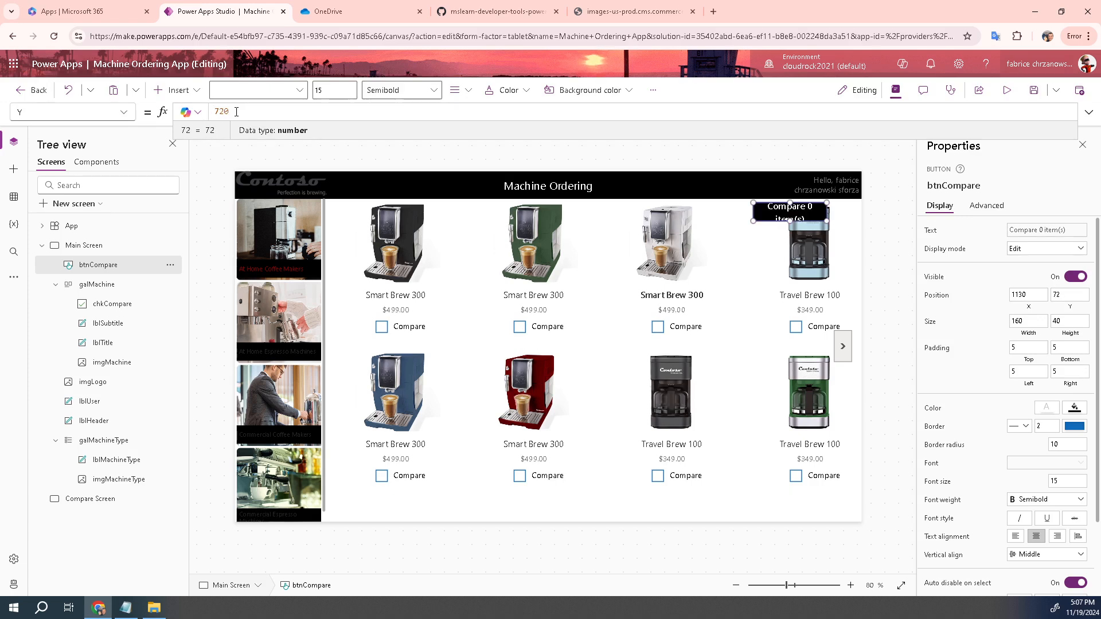
text(0)
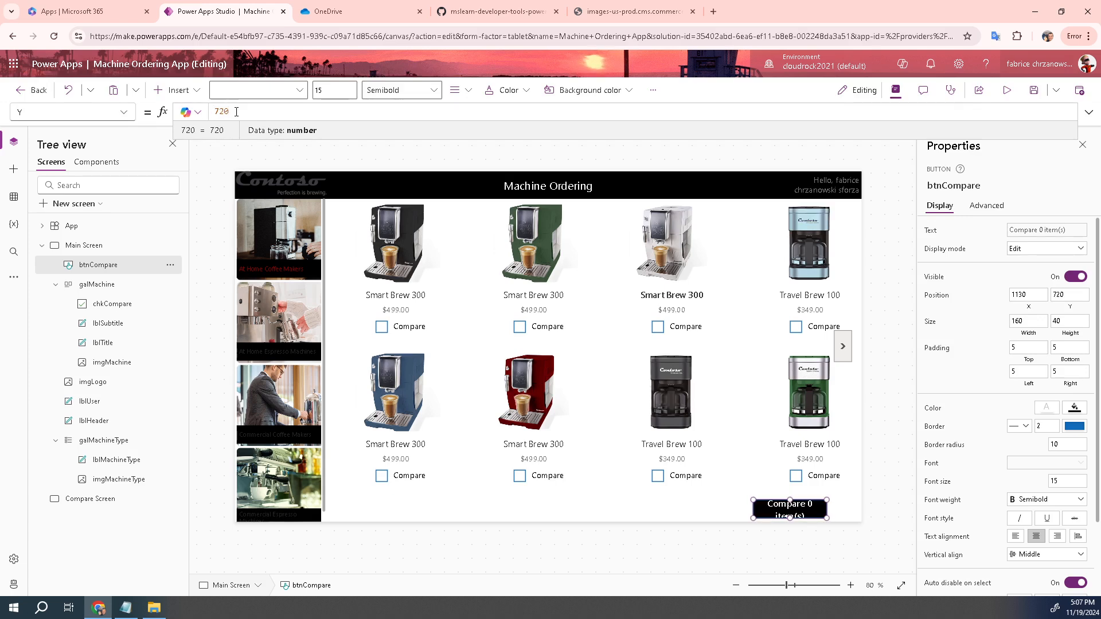
Widen btnCompare from 160 to a Width of 220
click(124, 112)
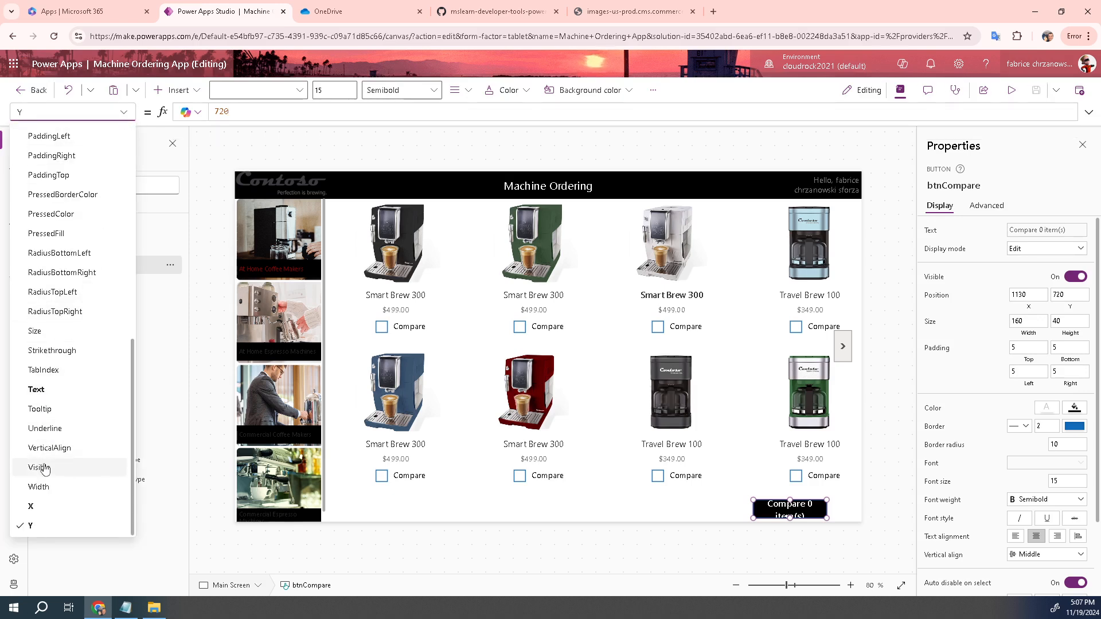
click(50, 487)
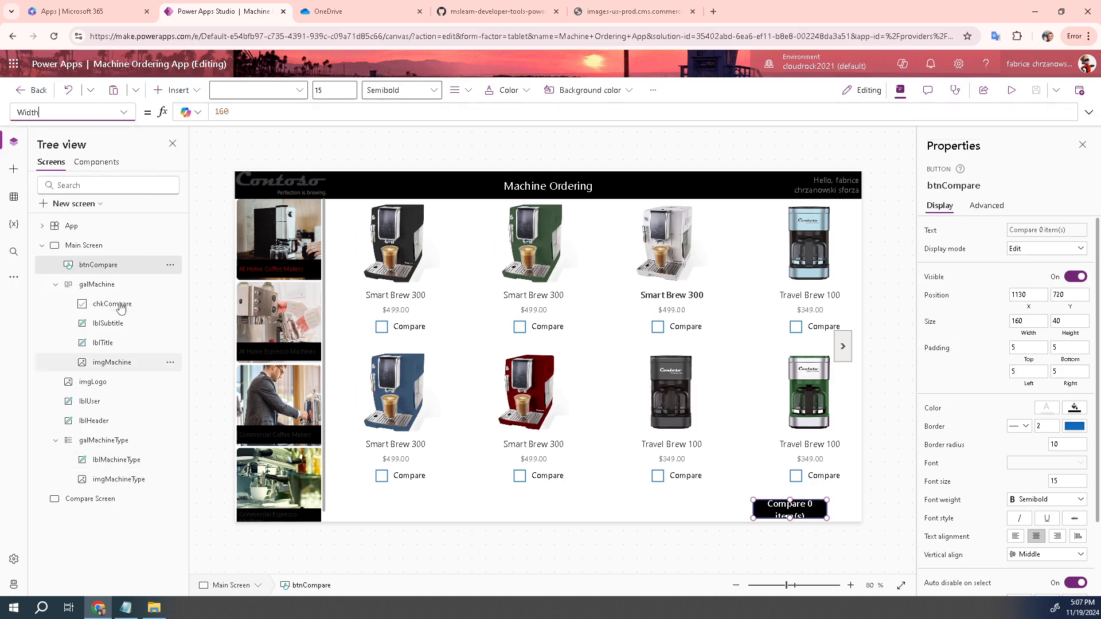
drag(233, 112, 209, 112)
text(220)
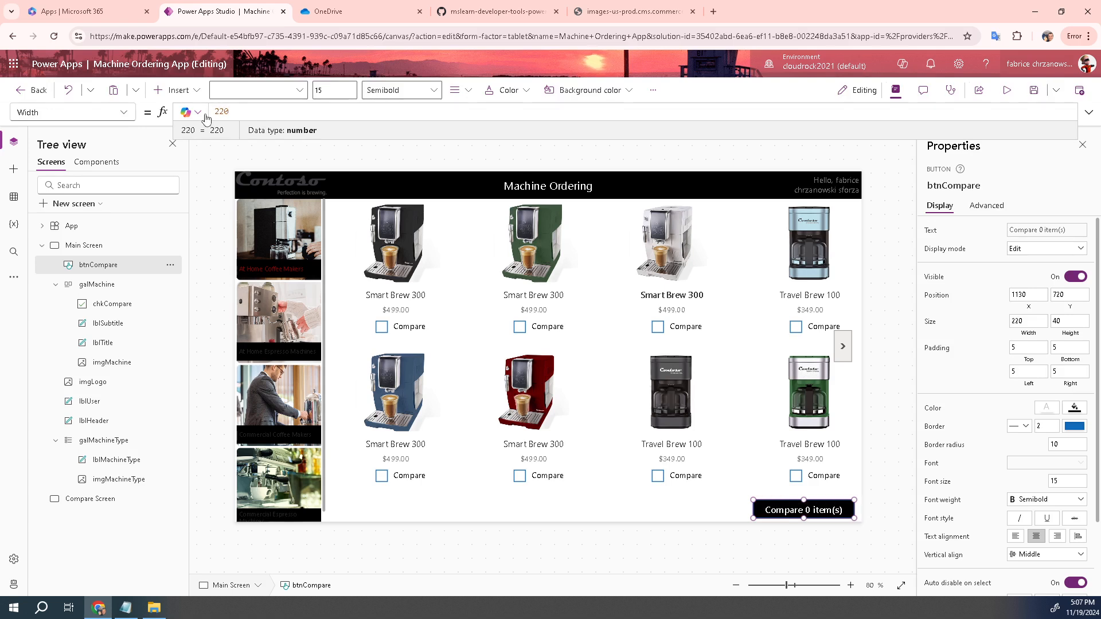
click(123, 113)
scroll(83, 326, down, 1)
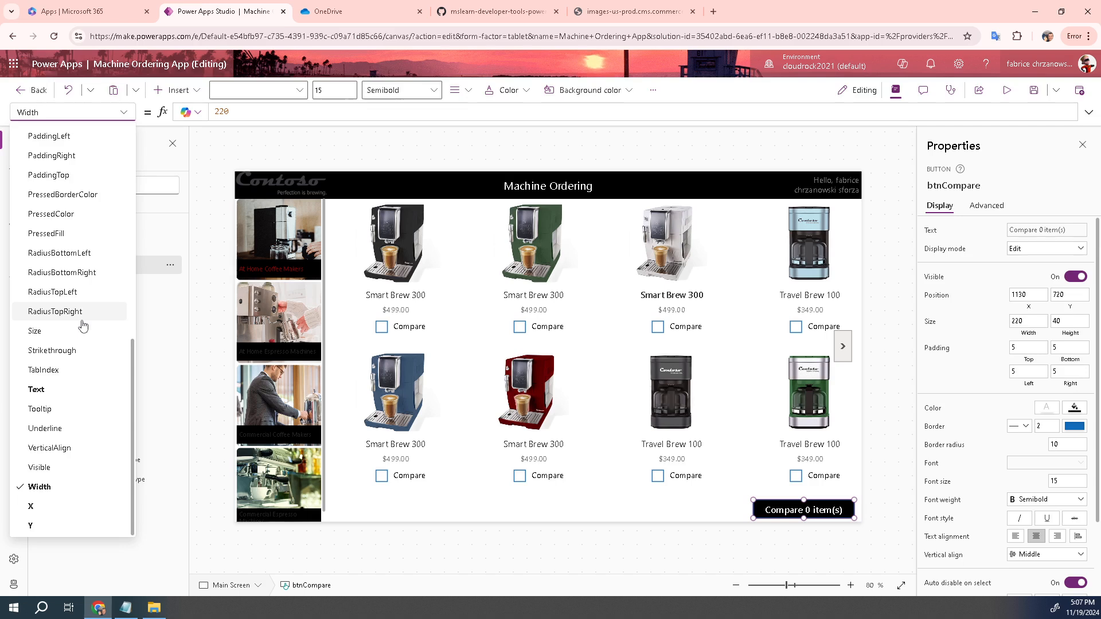
scroll(84, 325, up, 5)
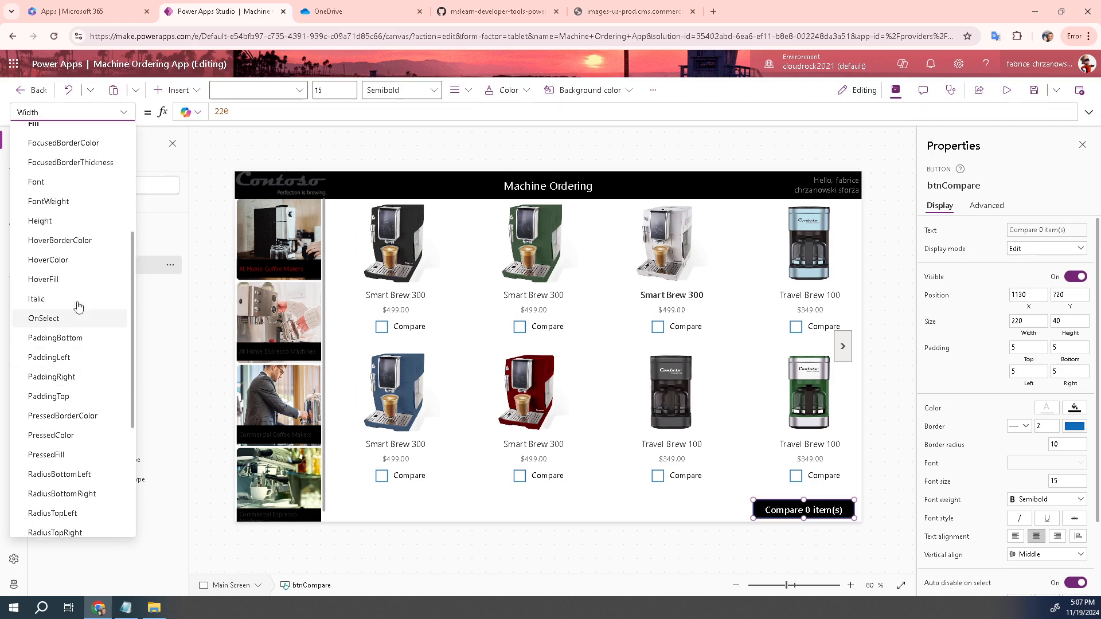
click(45, 227)
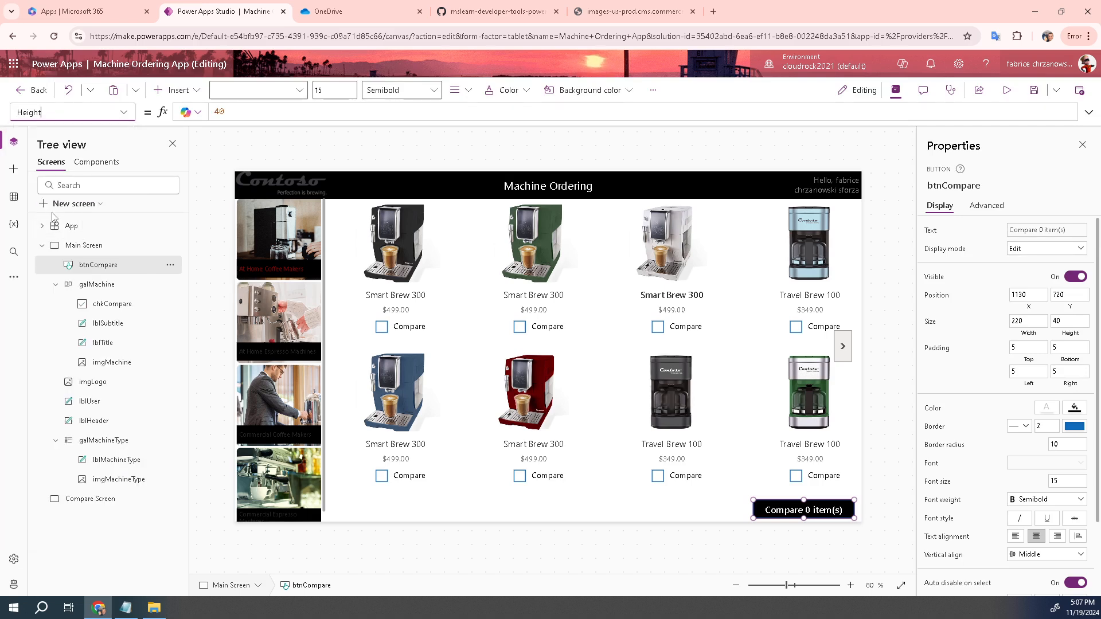
Review btnCompare's Height value of 40
click(237, 113)
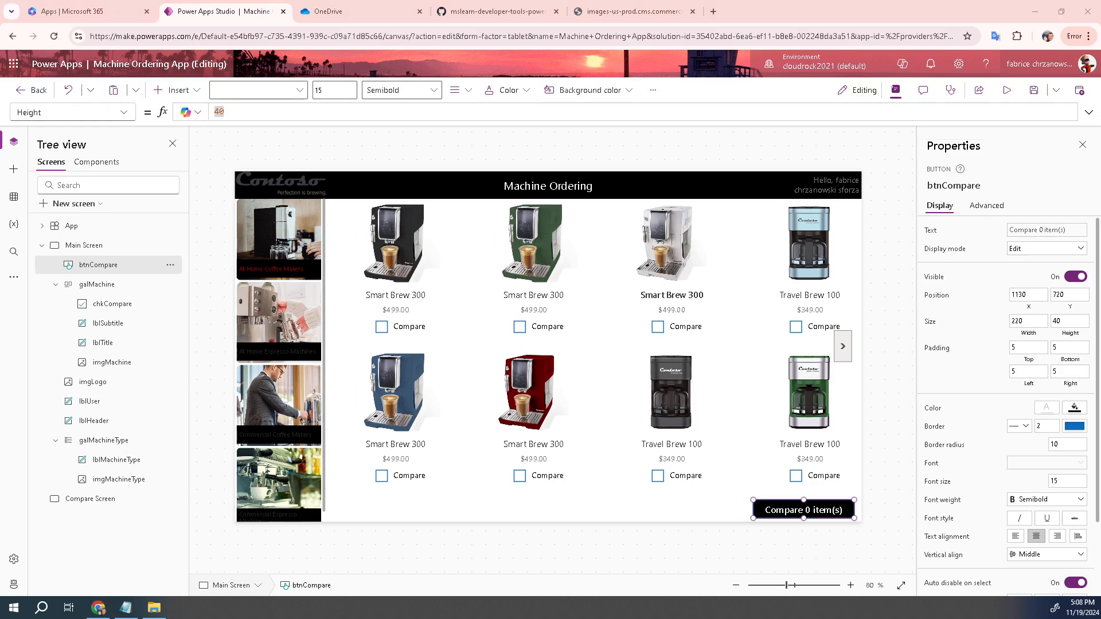
click(68, 266)
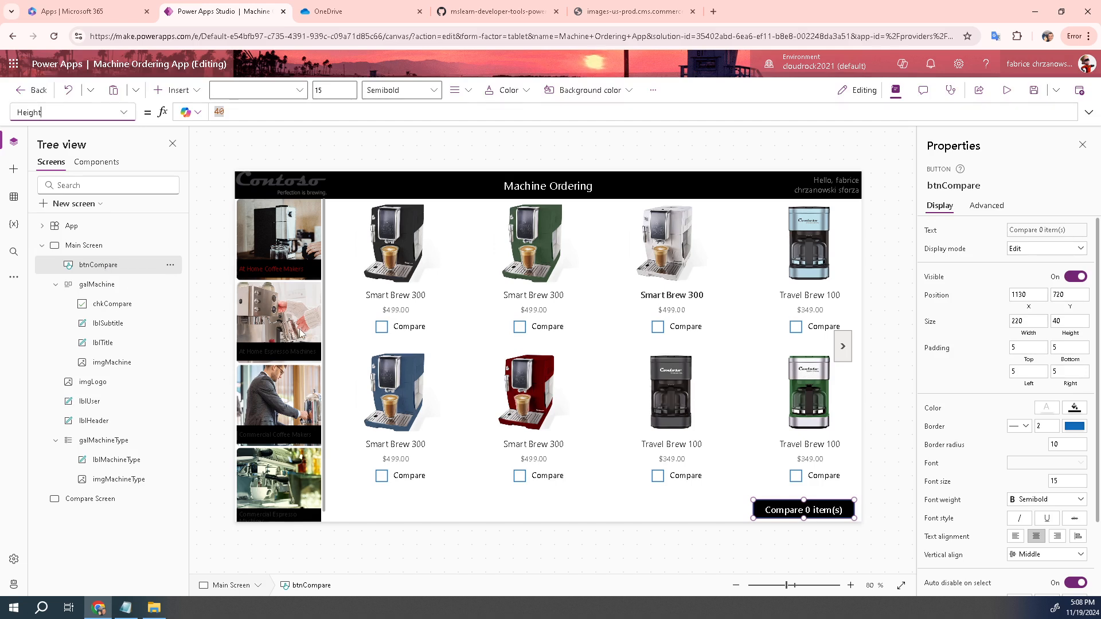
mouse_move(785, 509)
Set DisplayMode to If(CountRows(CompareList) > 0, DisplayMode.Edit, DisplayMode.Disabled) and have Copilot explain it
click(124, 112)
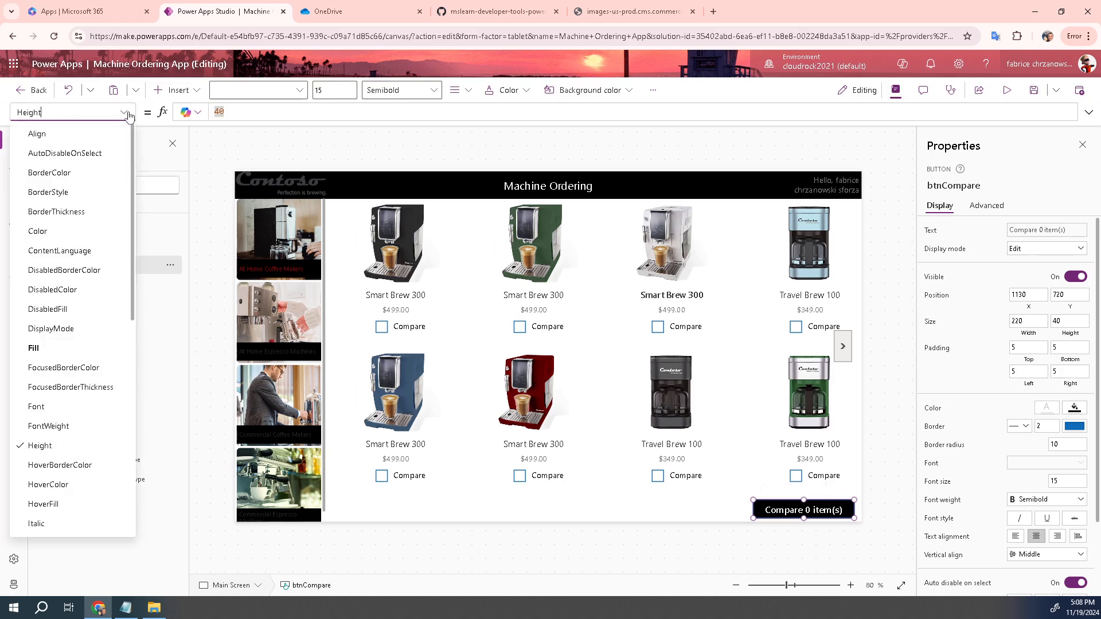
click(56, 328)
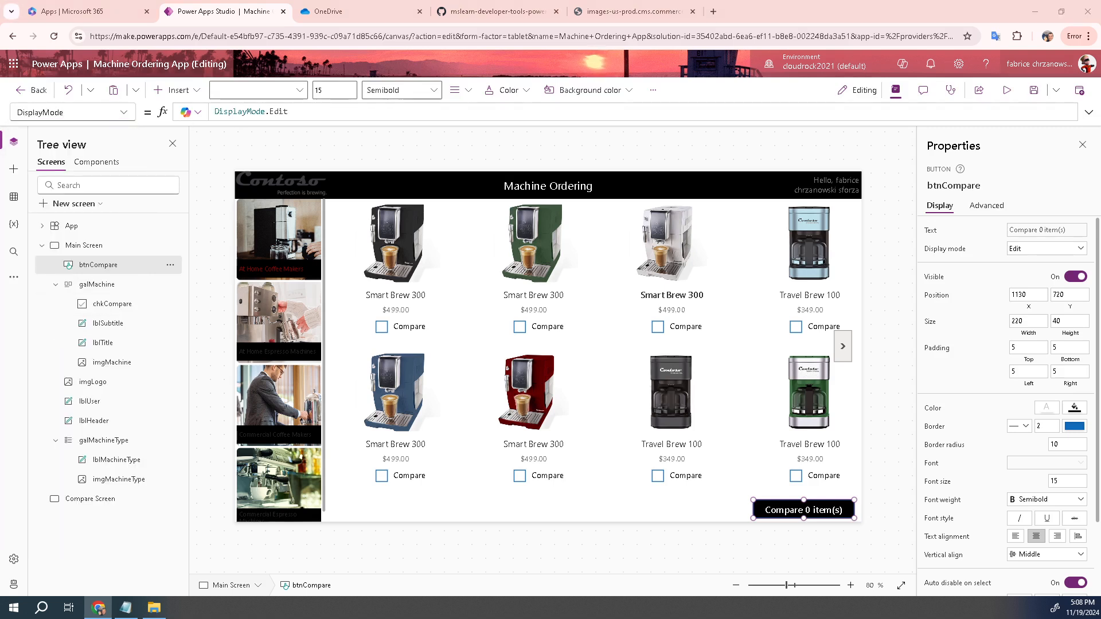
click(309, 110)
key(BackSpace)
key(BackSpace)
key(BackSpace)
key(BackSpace)
key(BackSpace)
key(BackSpace)
key(BackSpace)
key(BackSpace)
key(BackSpace)
key(BackSpace)
key(BackSpace)
key(BackSpace)
key(BackSpace)
key(BackSpace)
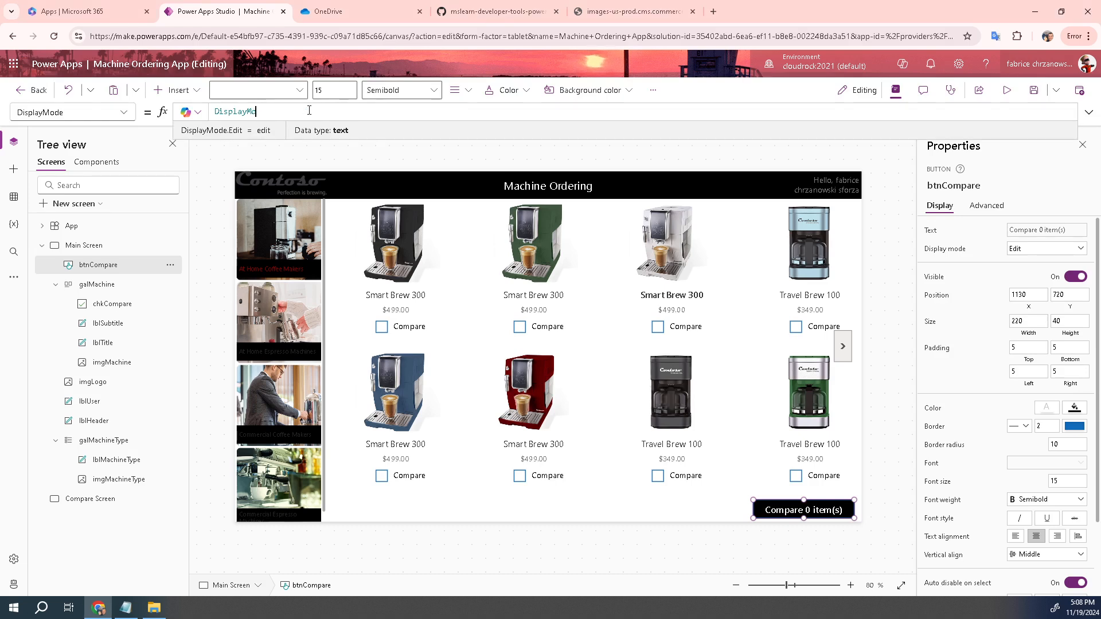
key(BackSpace)
key(BackSpace)
text(If(CountRows(CompareList) > 0, DisplayMode.Edit, DisplayMode.Disabled))
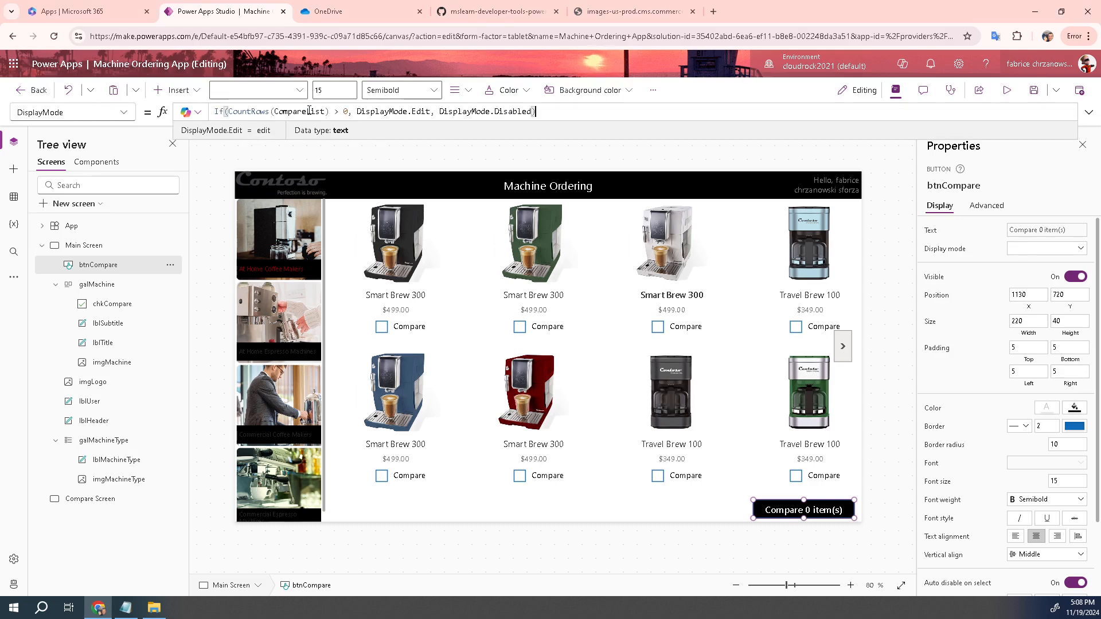
click(199, 113)
click(216, 148)
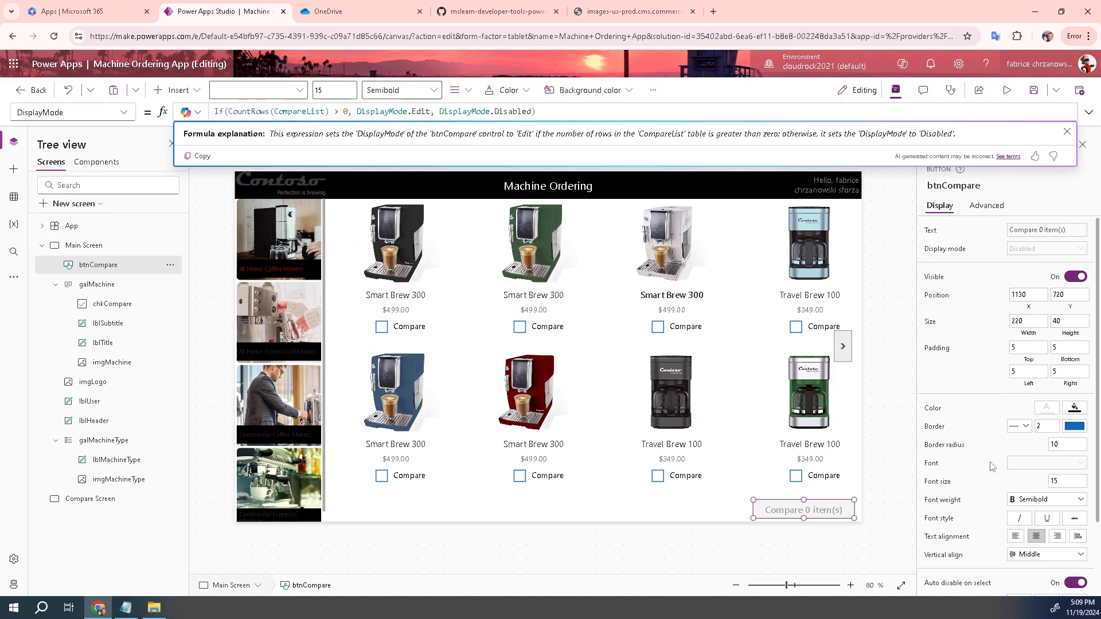
Change btnCompare's Border radius from 10 to 0, then check its RadiusTopLeft value
click(1058, 445)
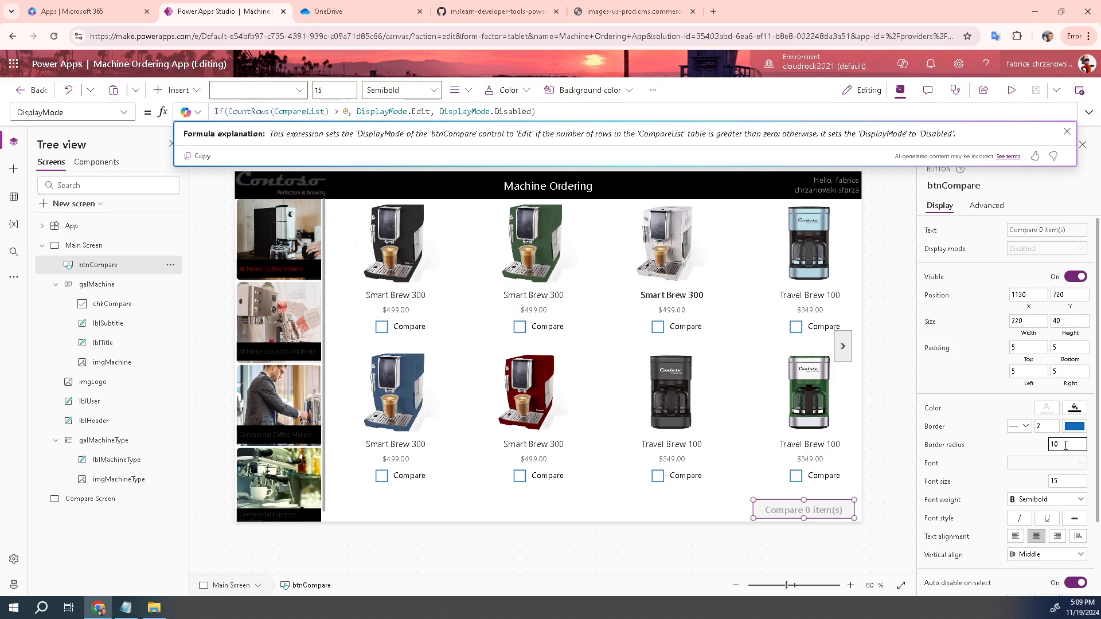
key(BackSpace)
key(BackSpace)
text(0)
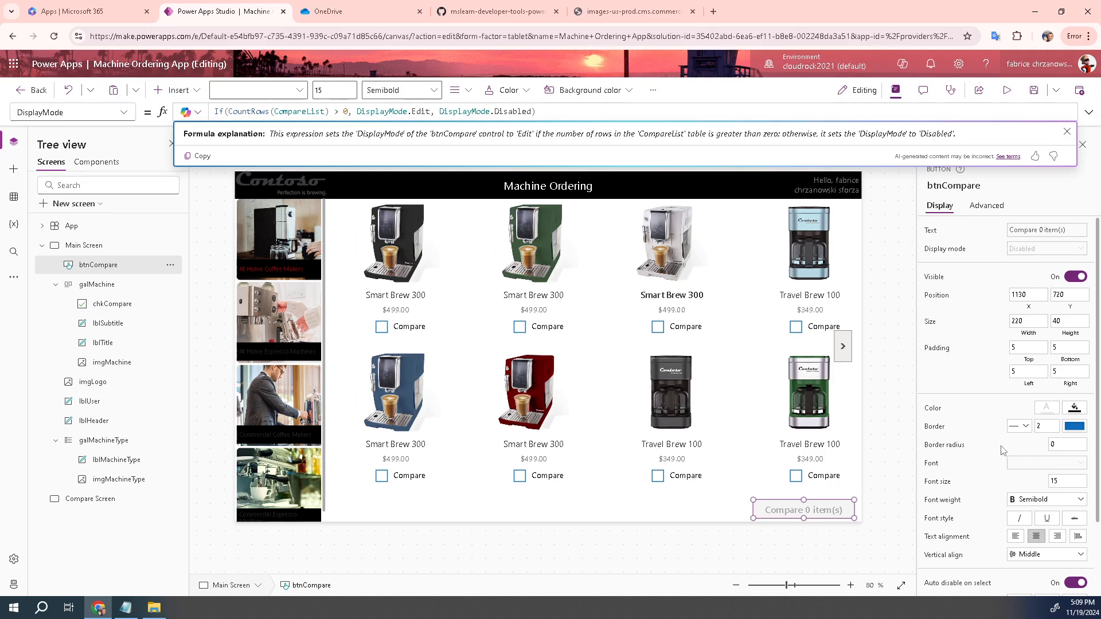
click(941, 450)
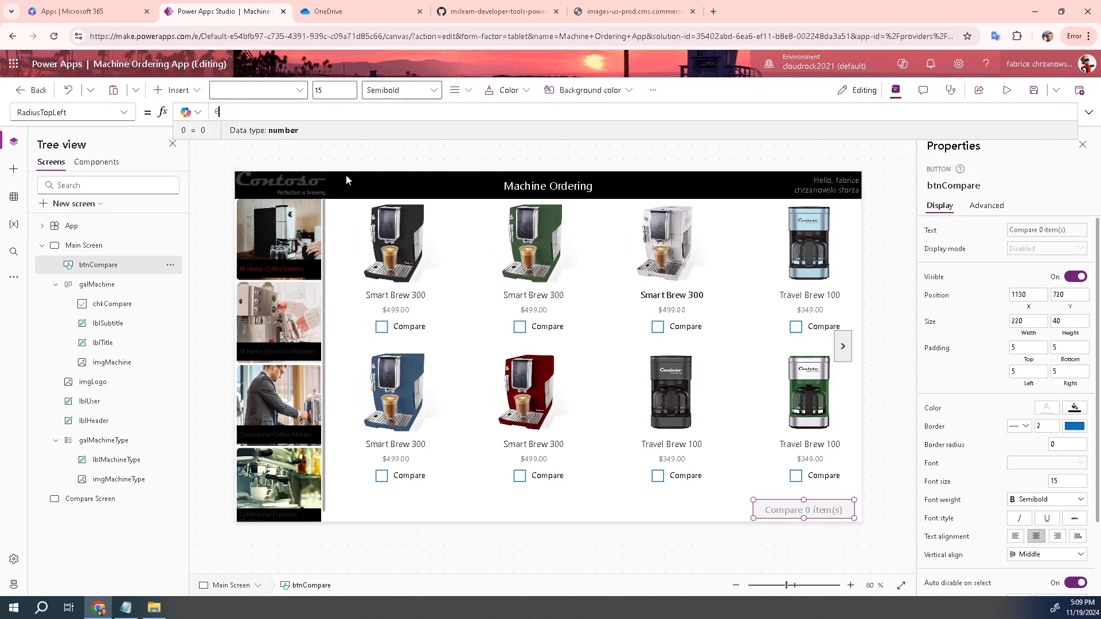
click(218, 112)
Copy btnCompare, paste it onto Main Screen, and drag the copy left along the bottom
right_click(787, 505)
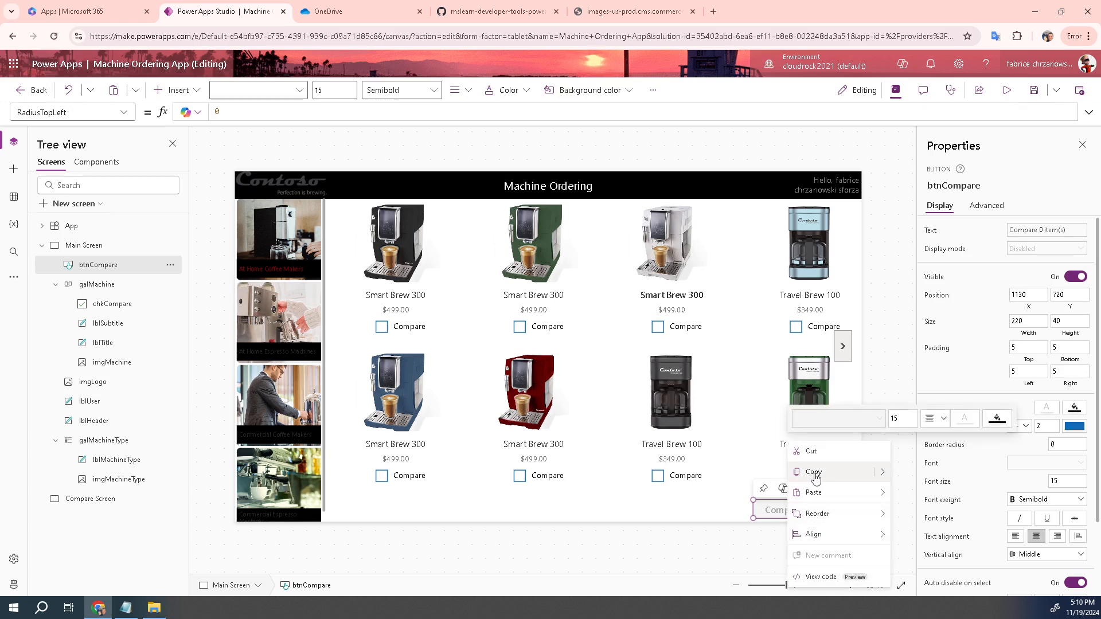
mouse_move(883, 476)
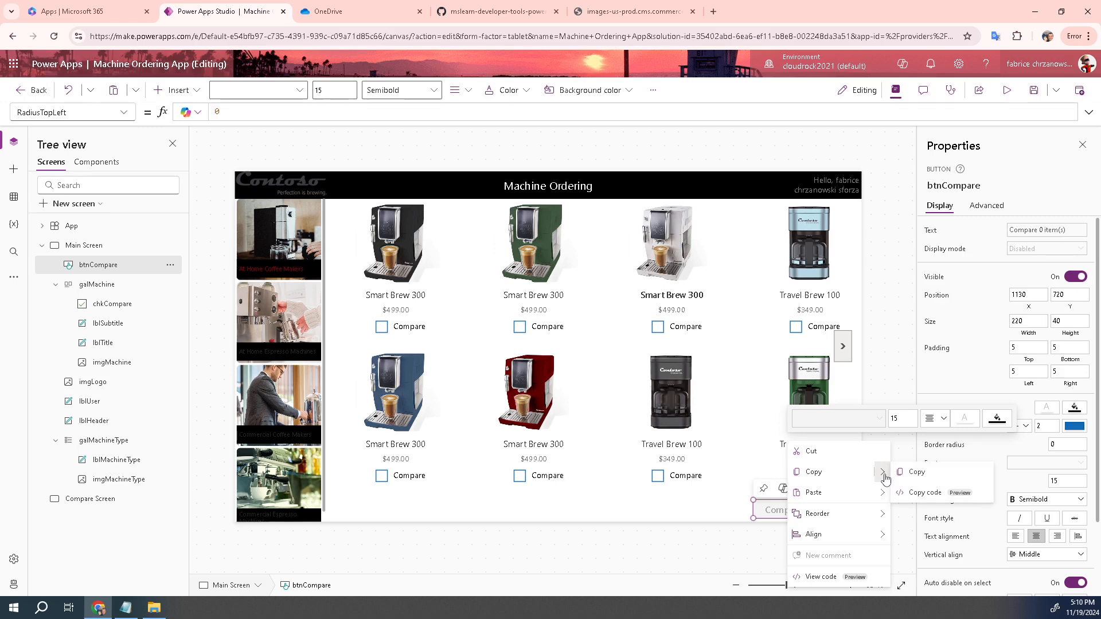
click(915, 478)
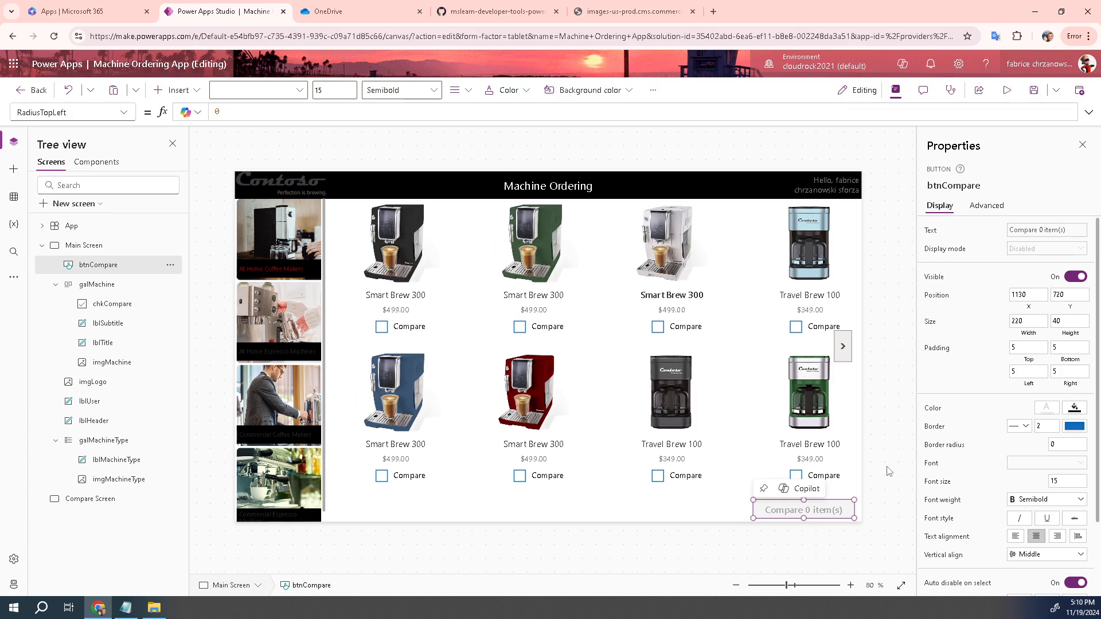
click(607, 518)
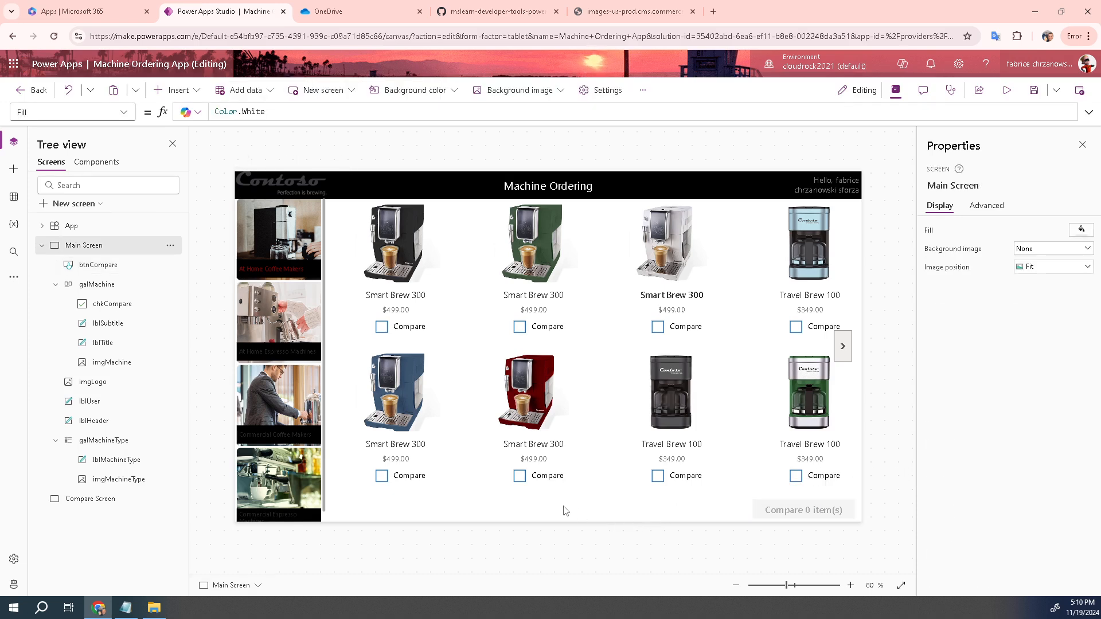
key(ctrl+v)
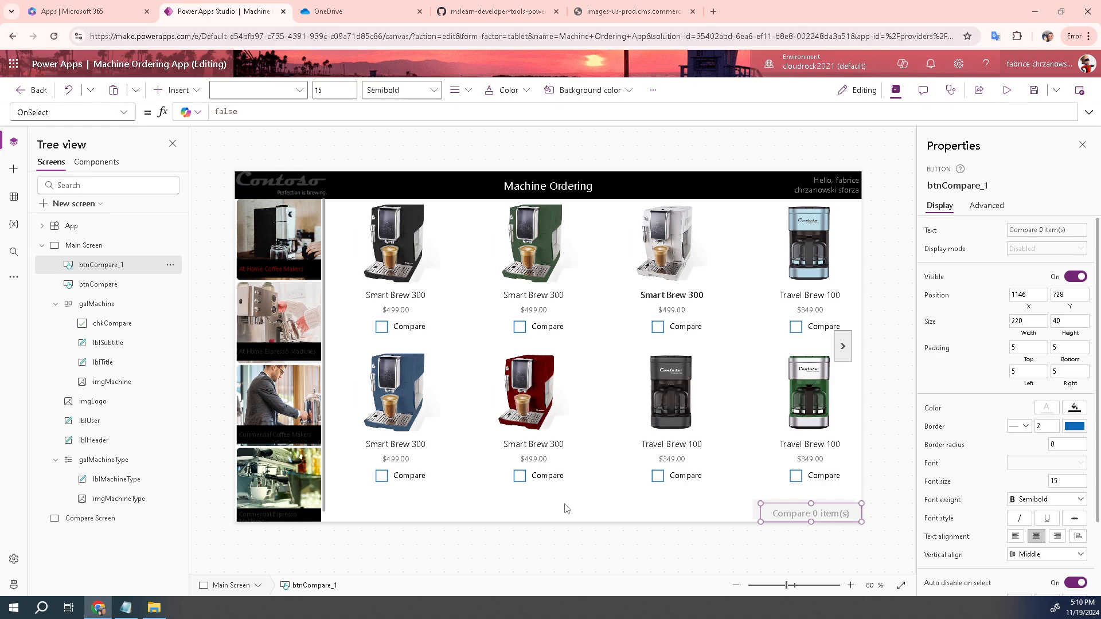
drag(781, 509, 618, 503)
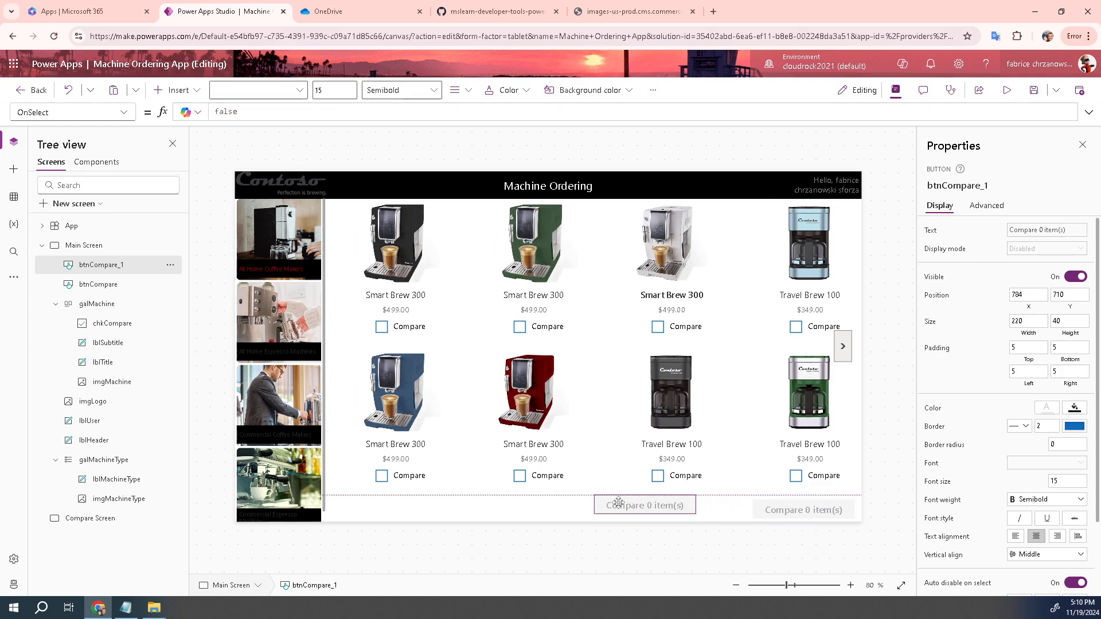
drag(618, 503, 417, 505)
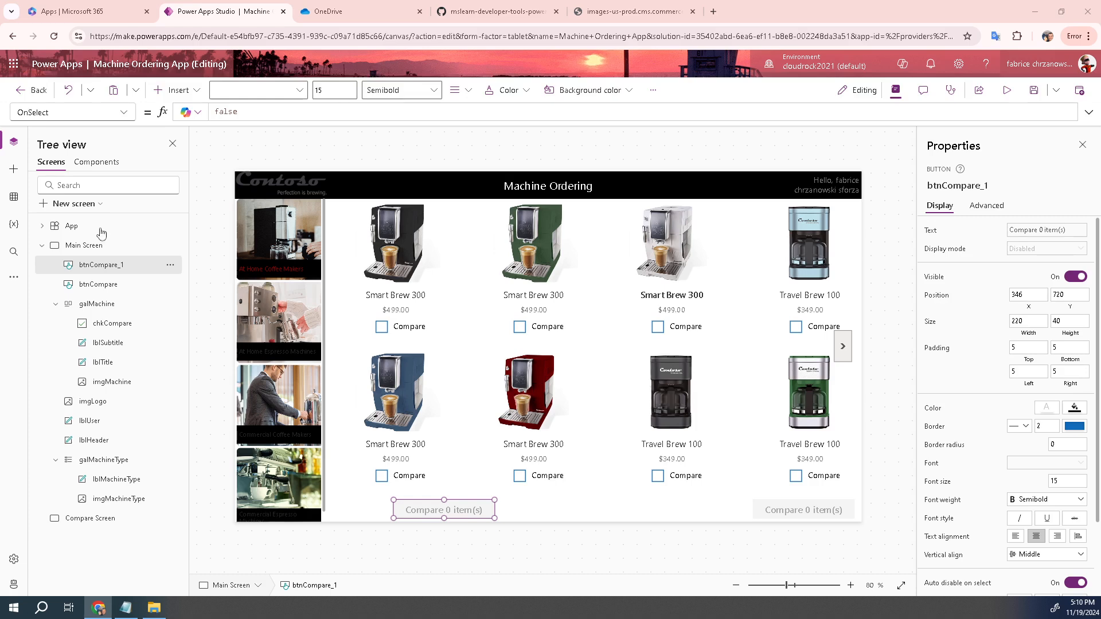
Rename btnCompare_1 to btnClear and set its X position to 210
click(111, 268)
double_click(111, 266)
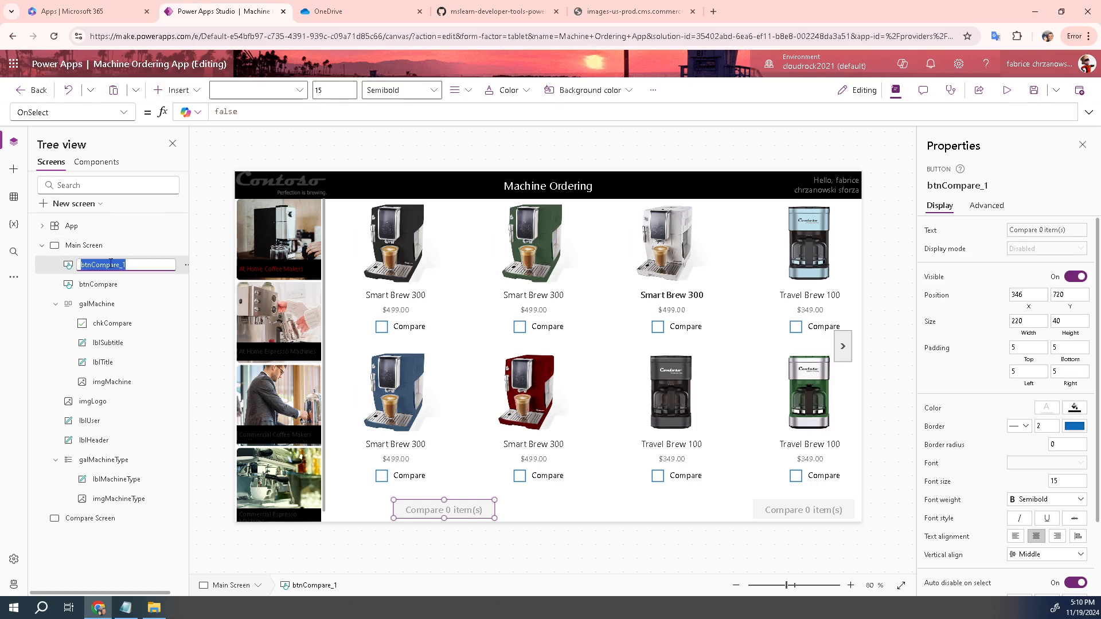
text(btnClear)
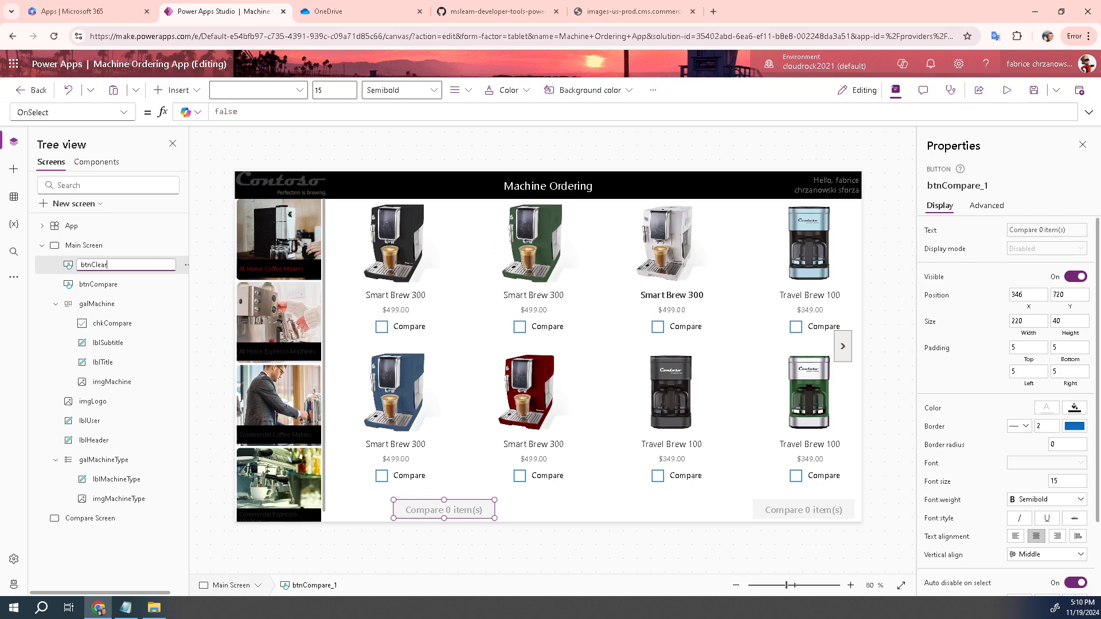
click(122, 113)
scroll(80, 292, down, 8)
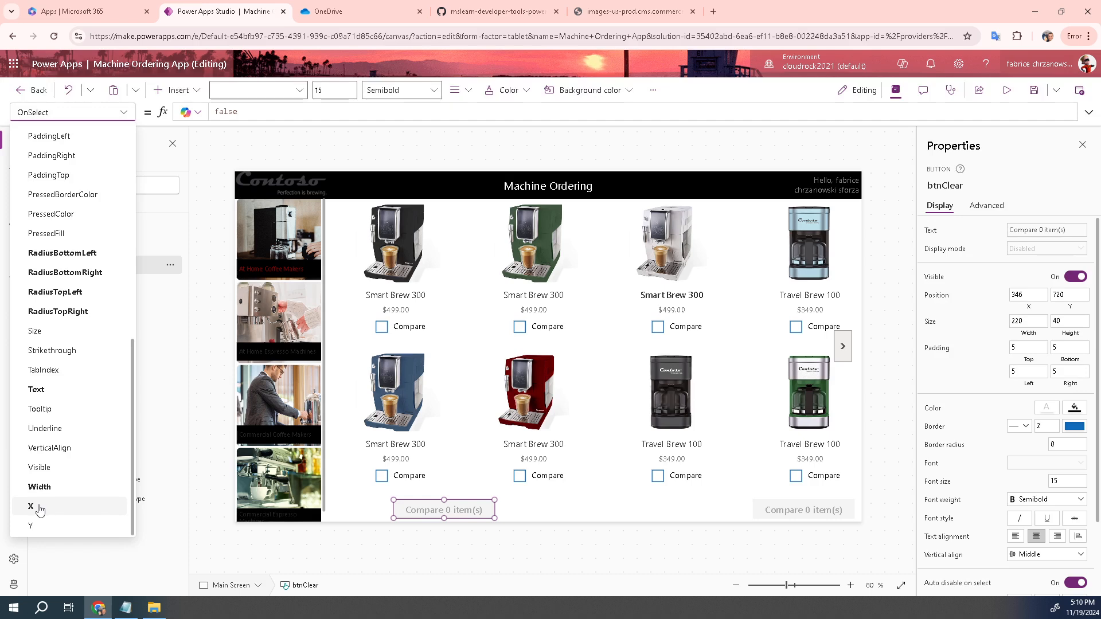
click(37, 507)
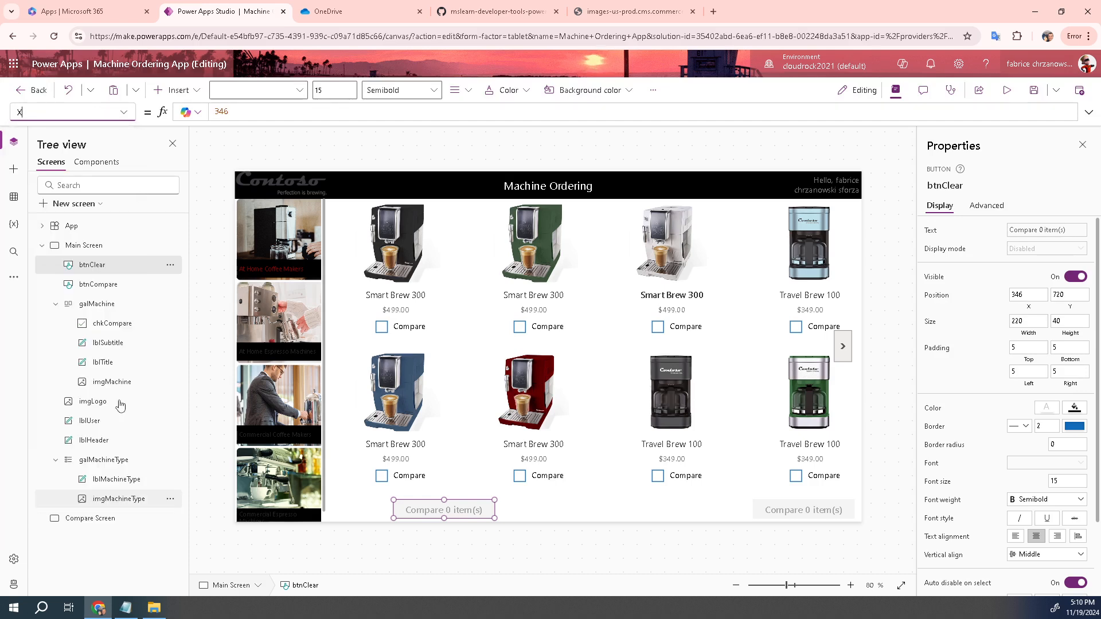
double_click(241, 111)
text(21)
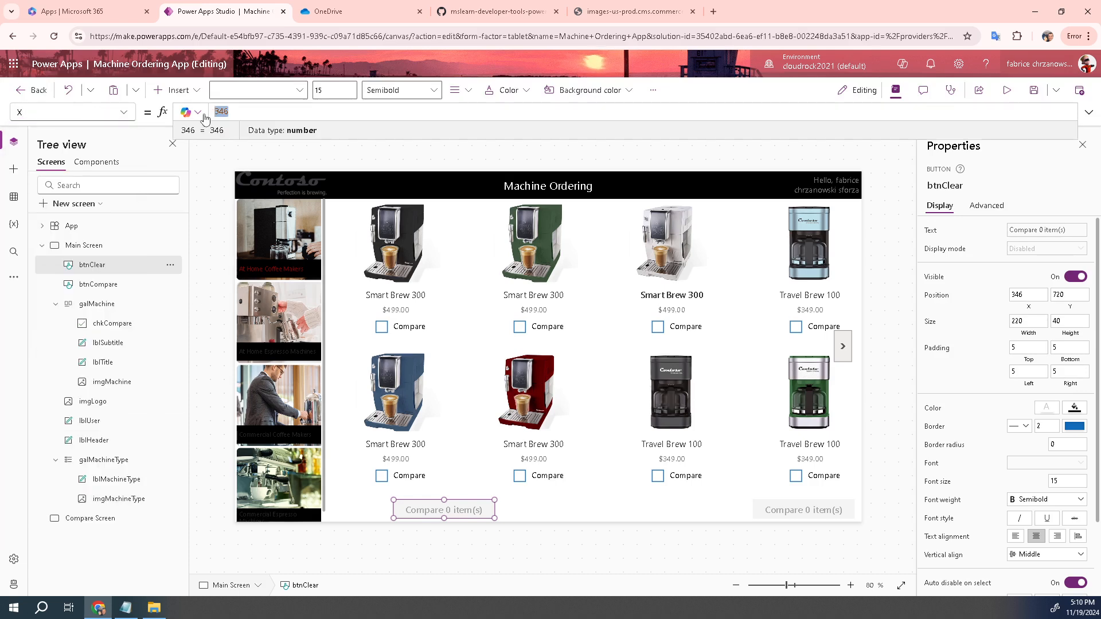
text(0)
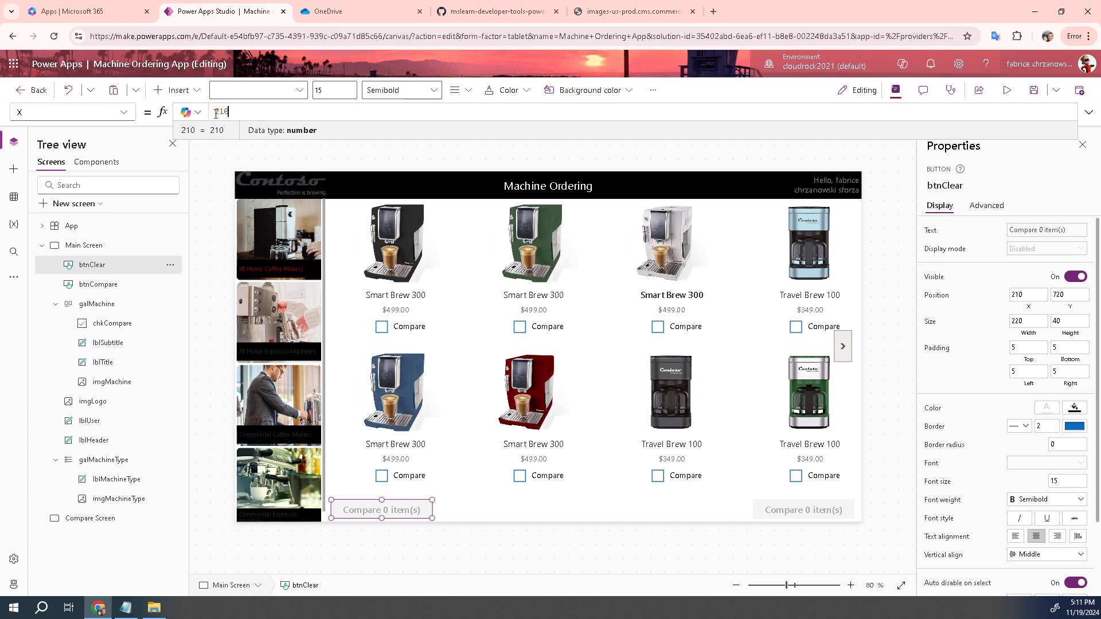
Check btnClear's Y and X position values in the formula bar
click(124, 113)
scroll(86, 321, down, 1)
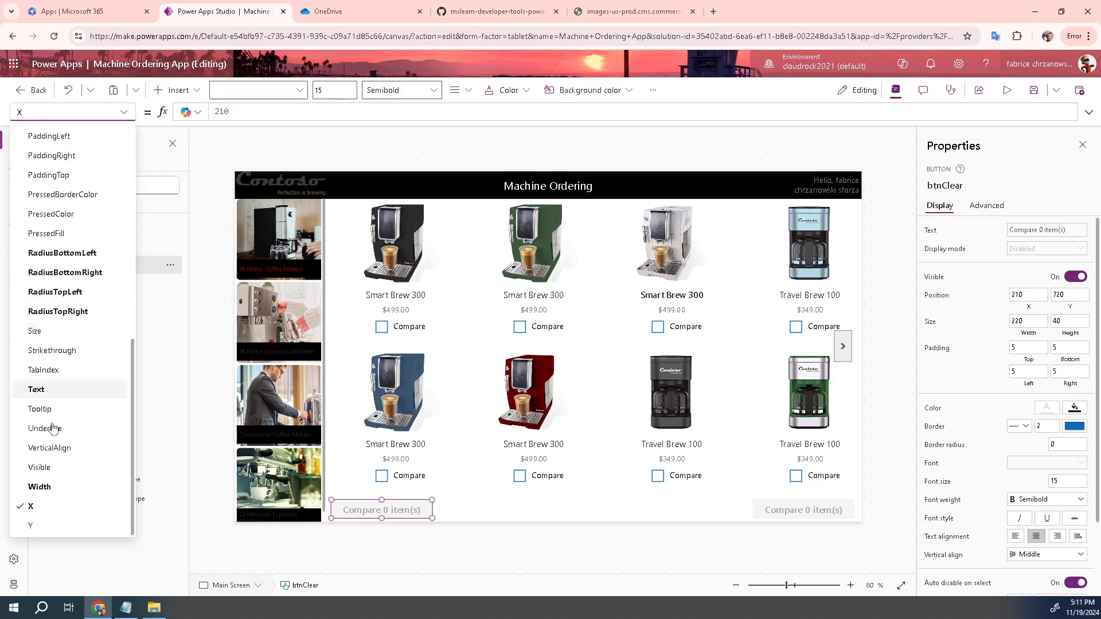
click(52, 527)
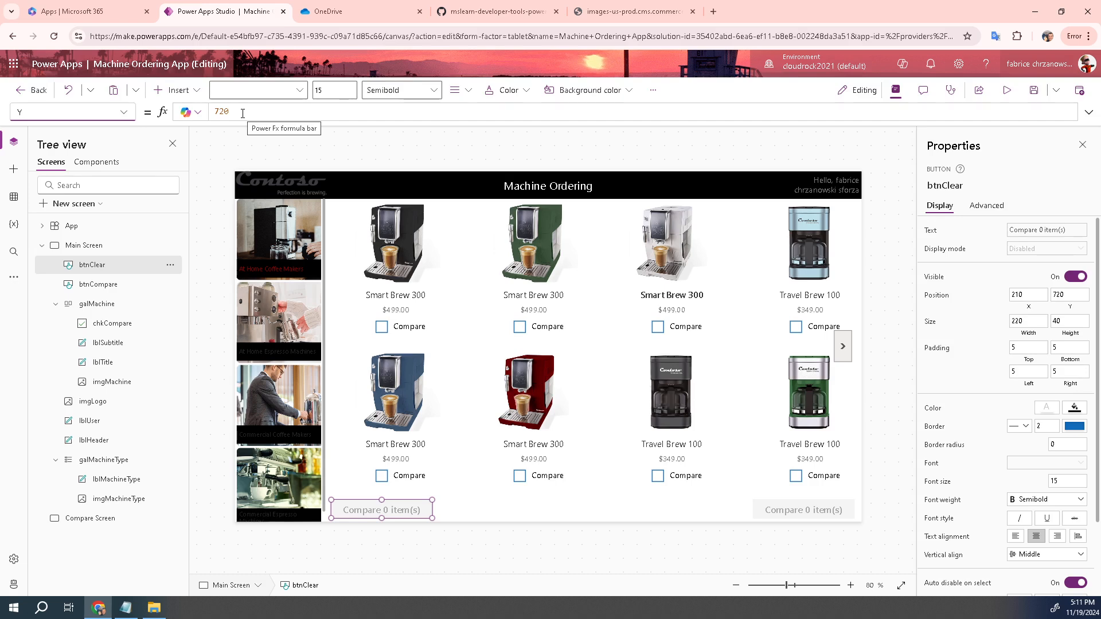
click(125, 113)
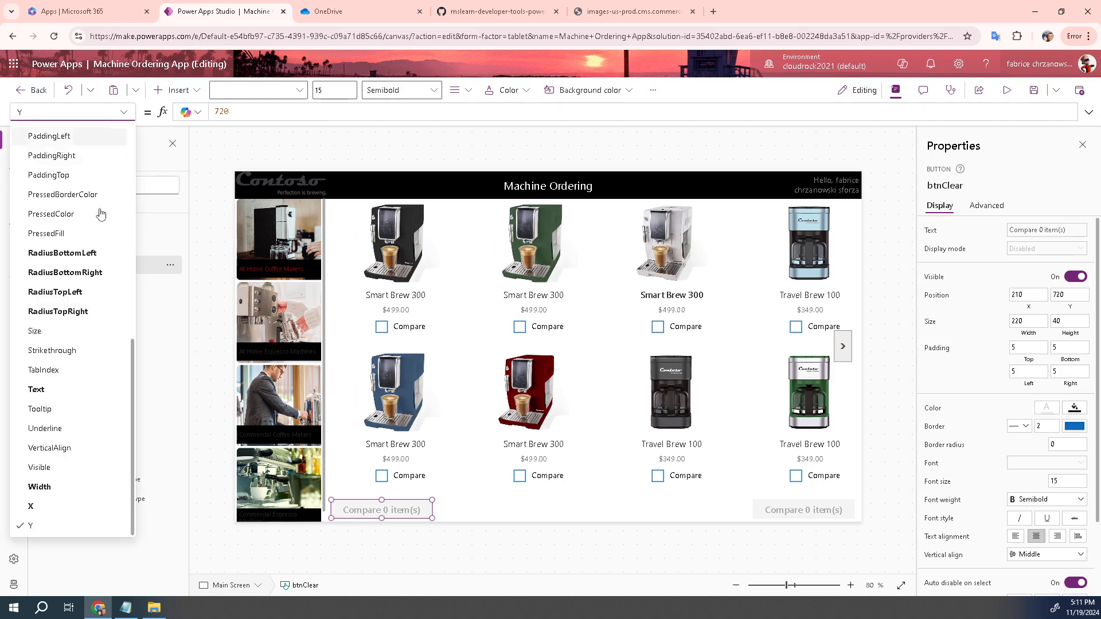
click(56, 503)
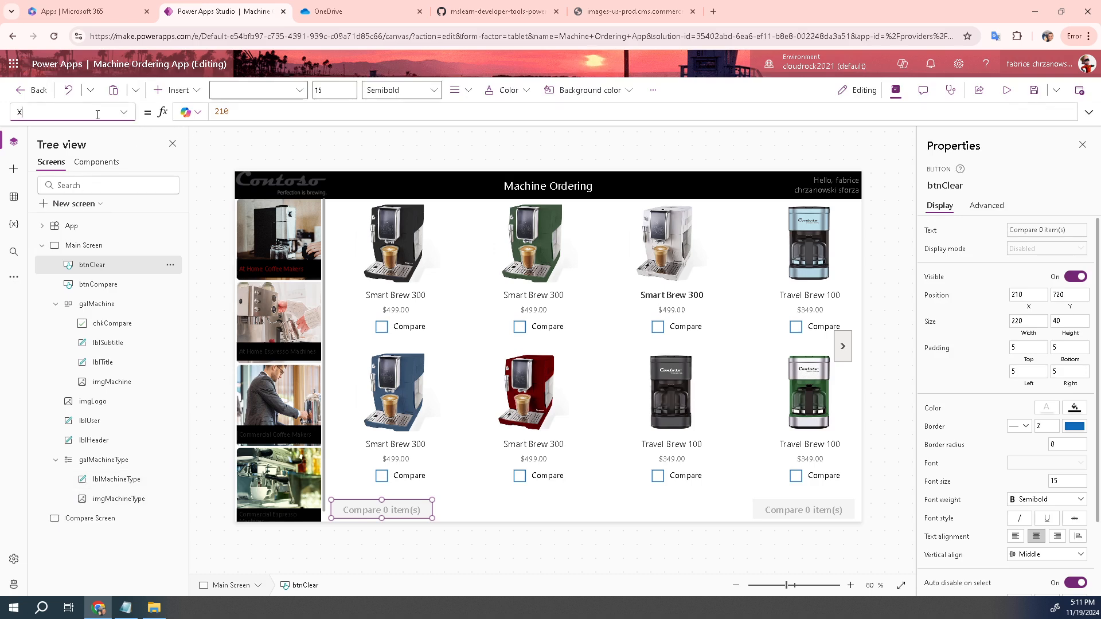
click(123, 112)
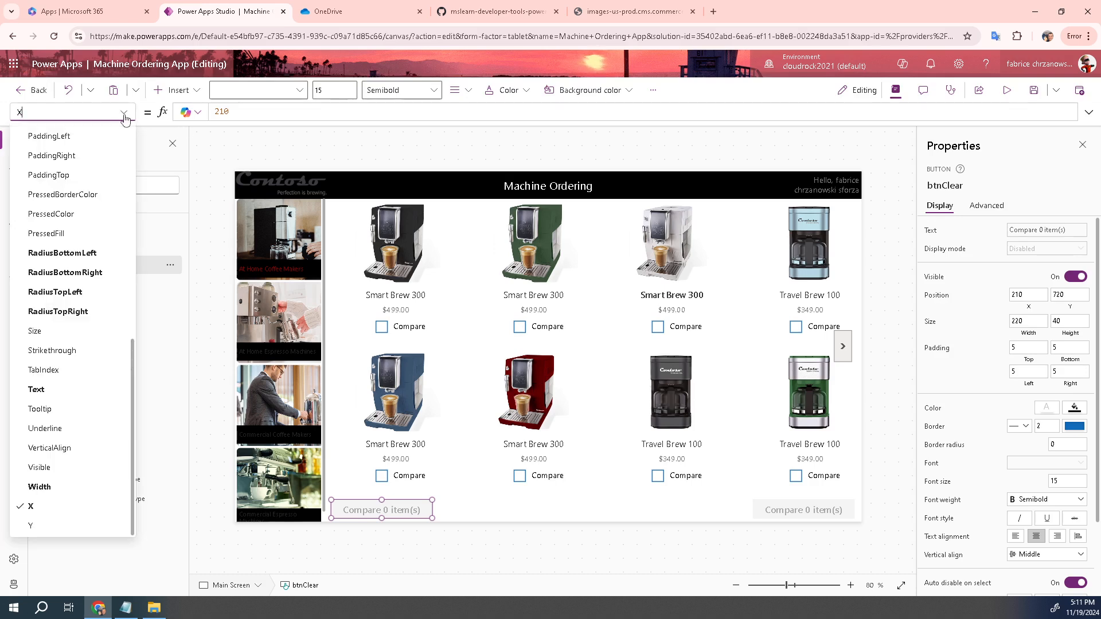
click(35, 526)
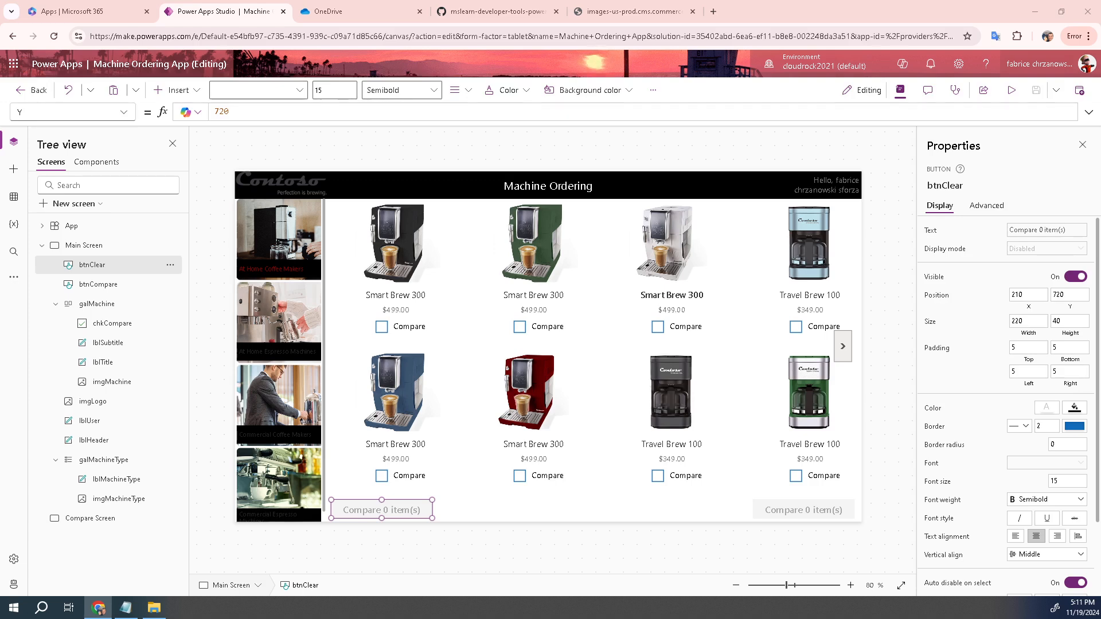
click(125, 114)
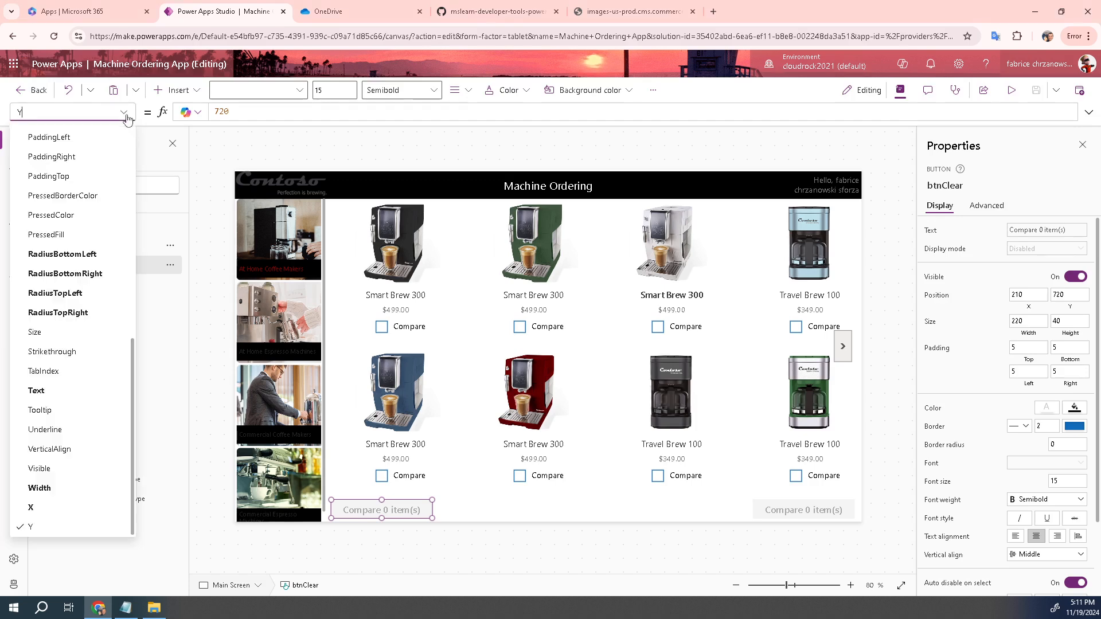
click(68, 392)
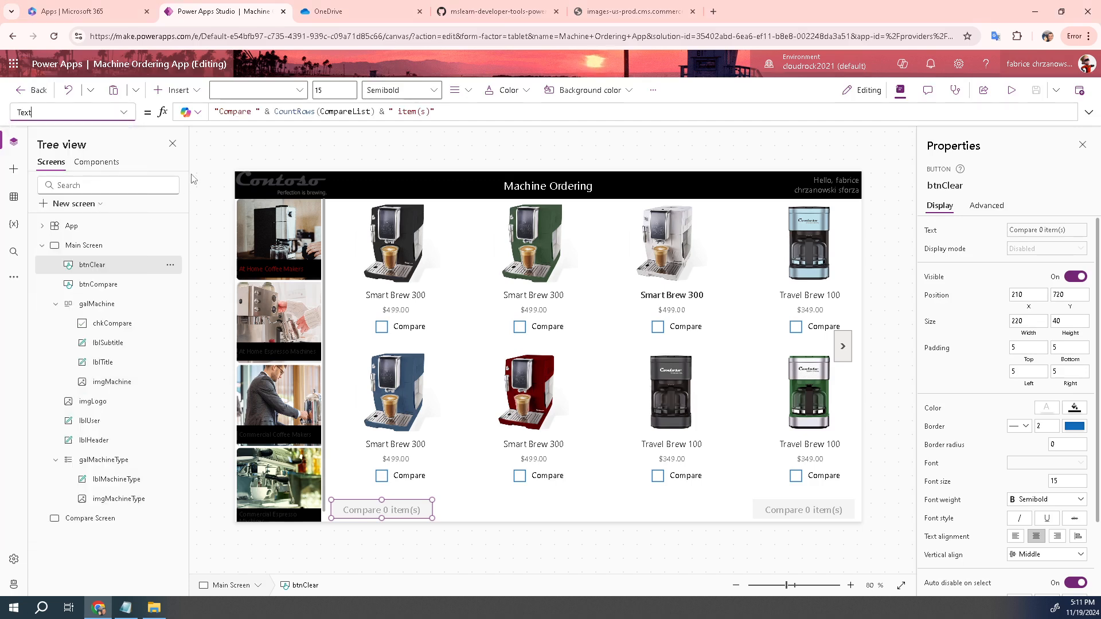
Change btnClear's Text to "Clear Selection"
click(449, 111)
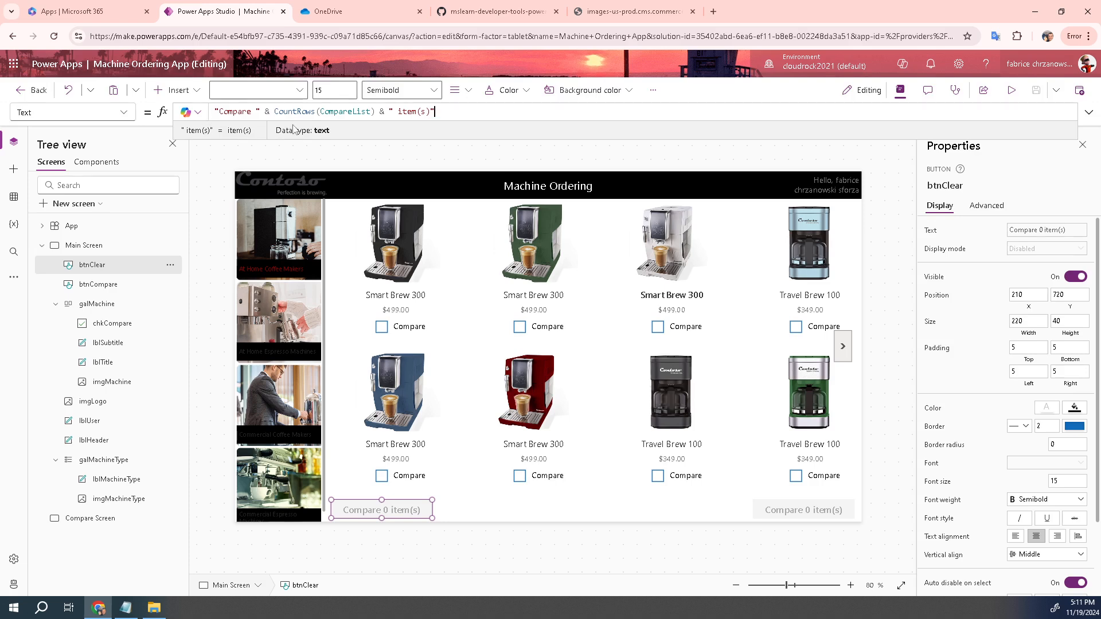
key(ctrl+a)
text("Clear Selection")
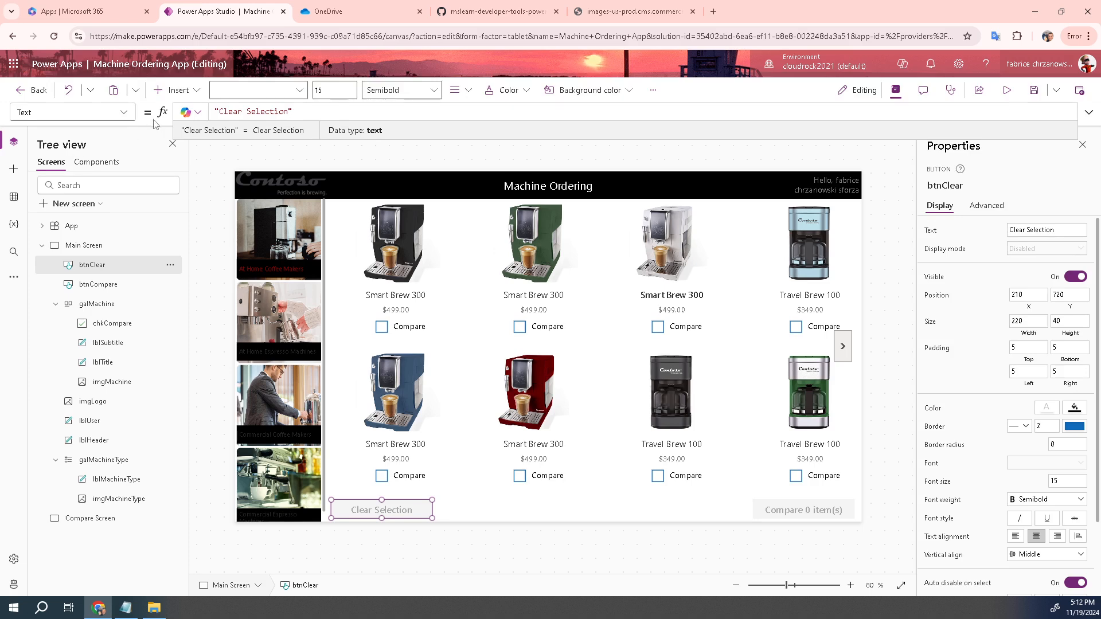
Set btnClear's OnSelect formula to Clear(CompareList)
click(123, 113)
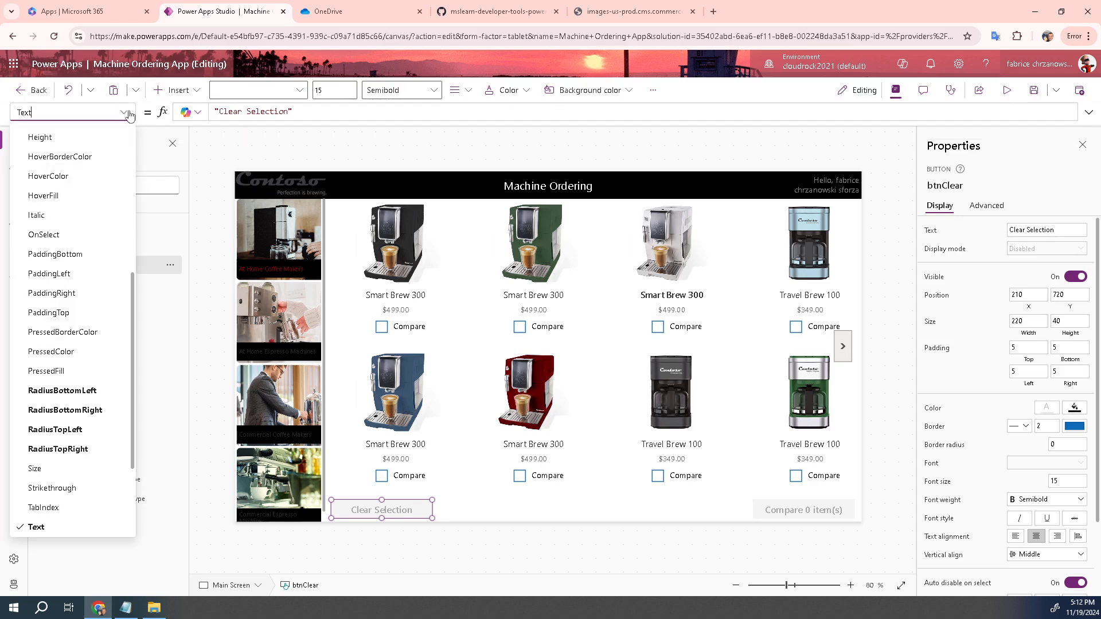
click(64, 235)
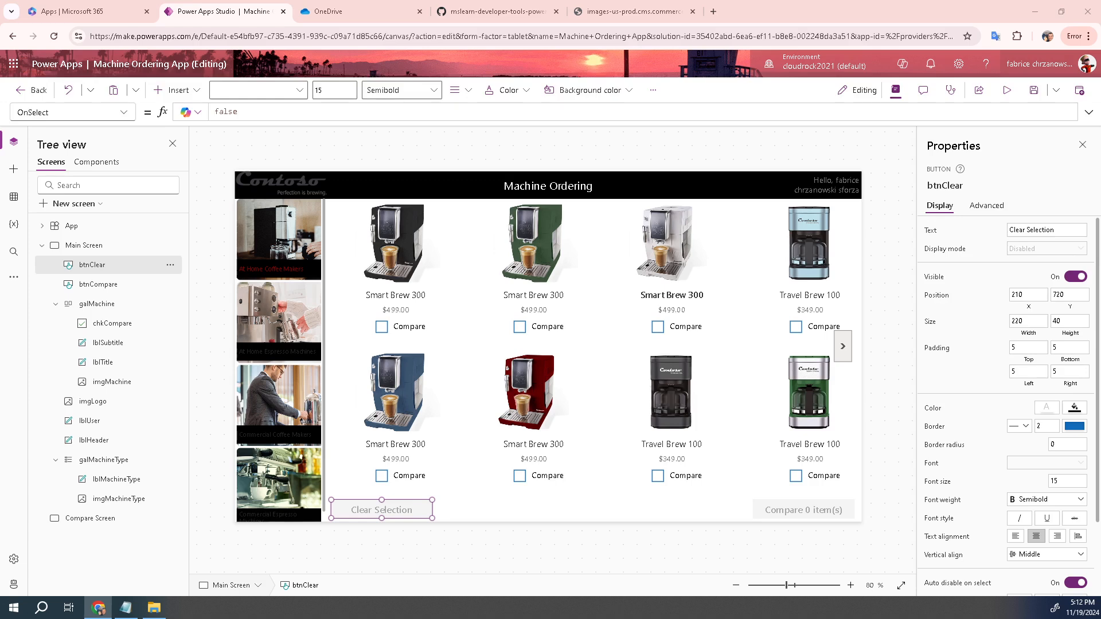
click(253, 113)
key(BackSpace)
key(BackSpace)
key(BackSpace)
key(BackSpace)
key(BackSpace)
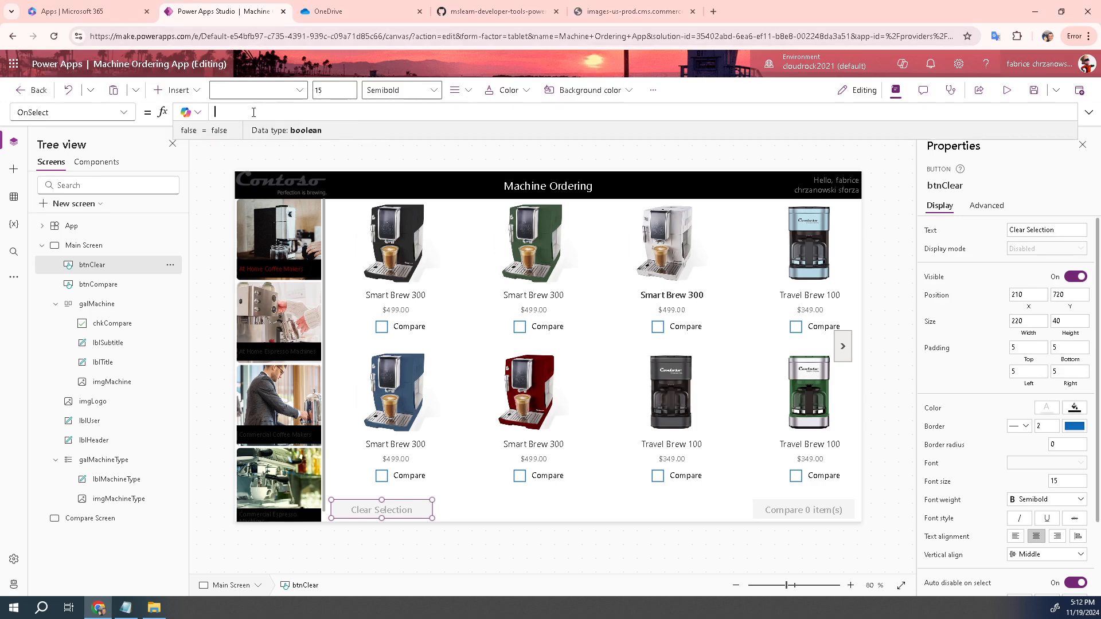
text(Clear(CompareList))
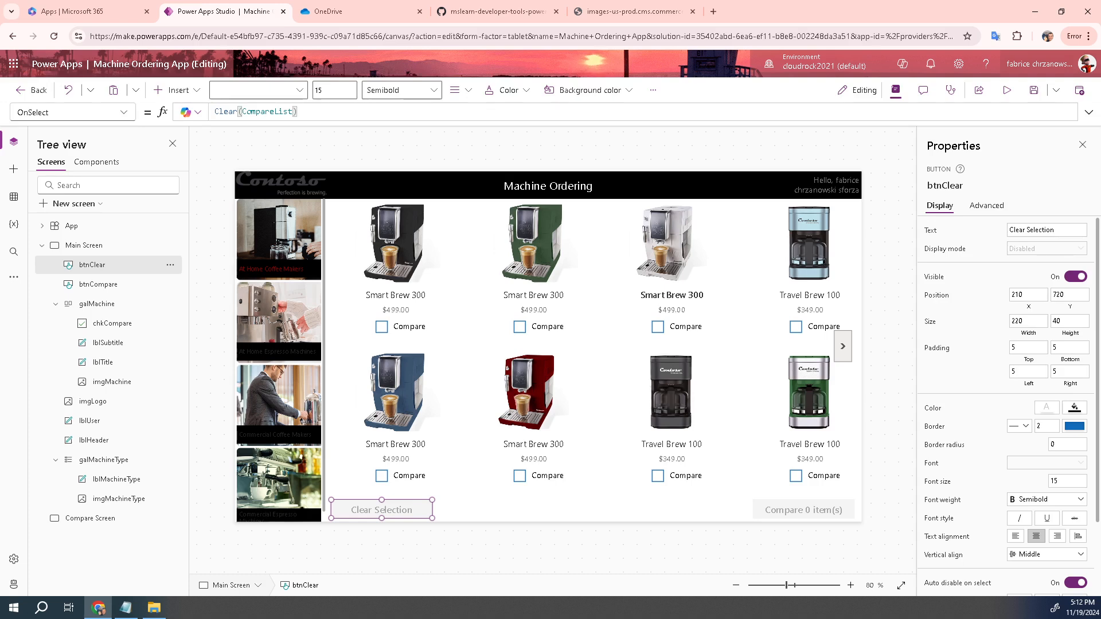
Replace btnCompare's OnSelect formula false with Navigate('Compare Screen')
click(118, 285)
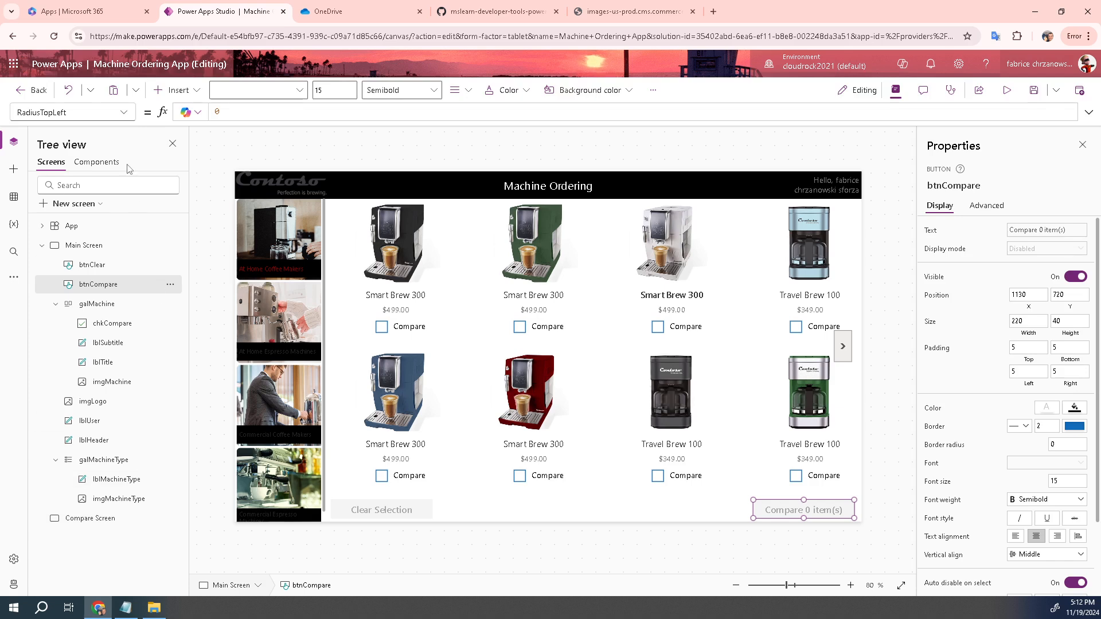
click(123, 113)
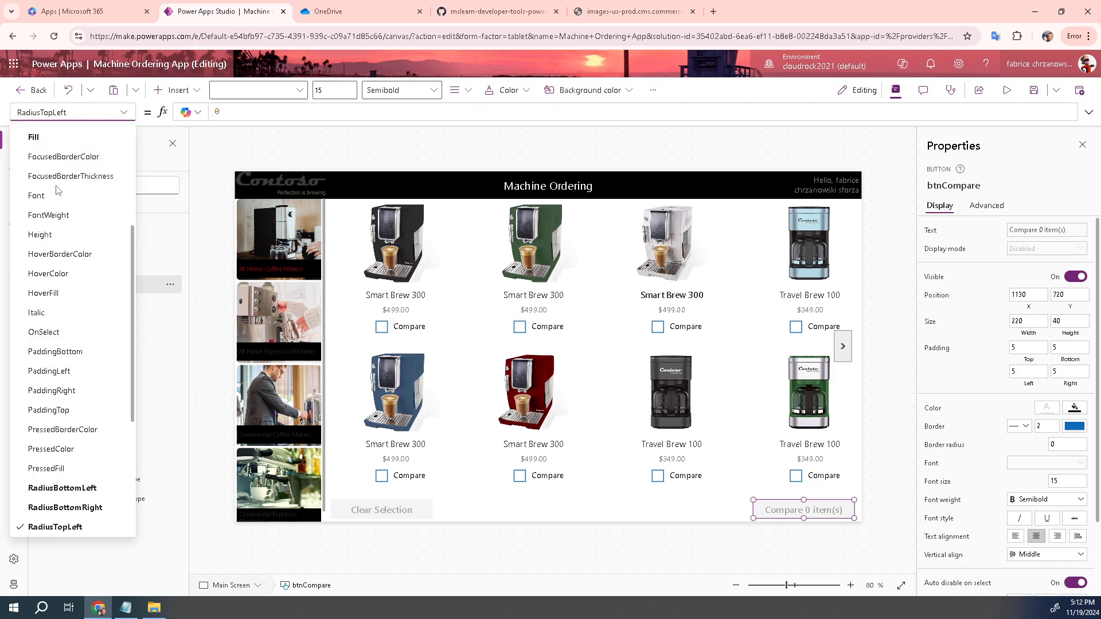
click(66, 336)
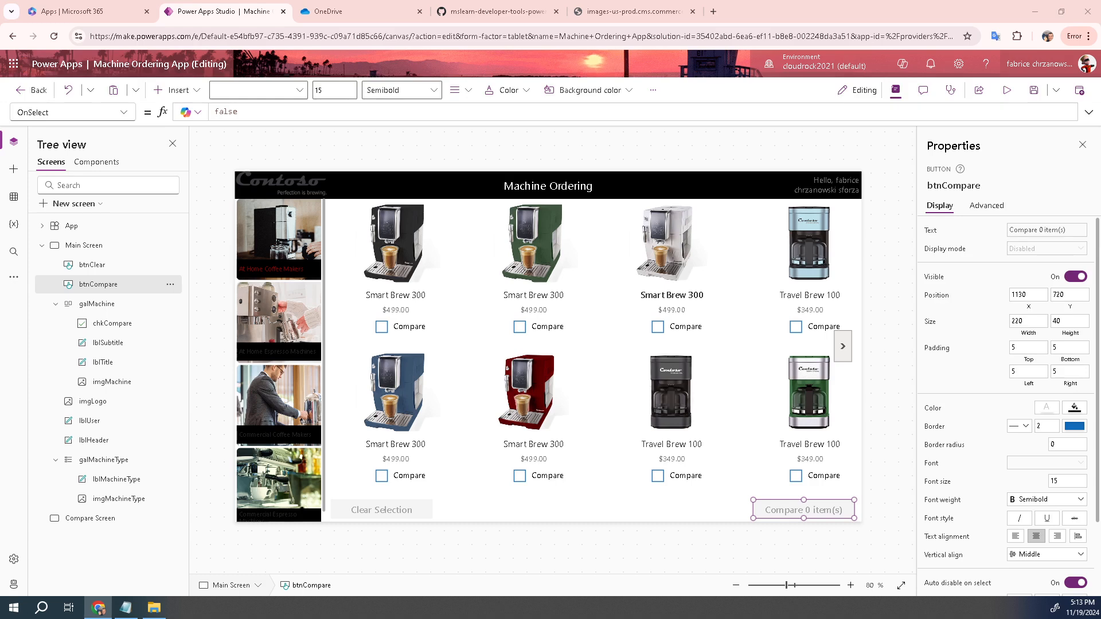
click(284, 111)
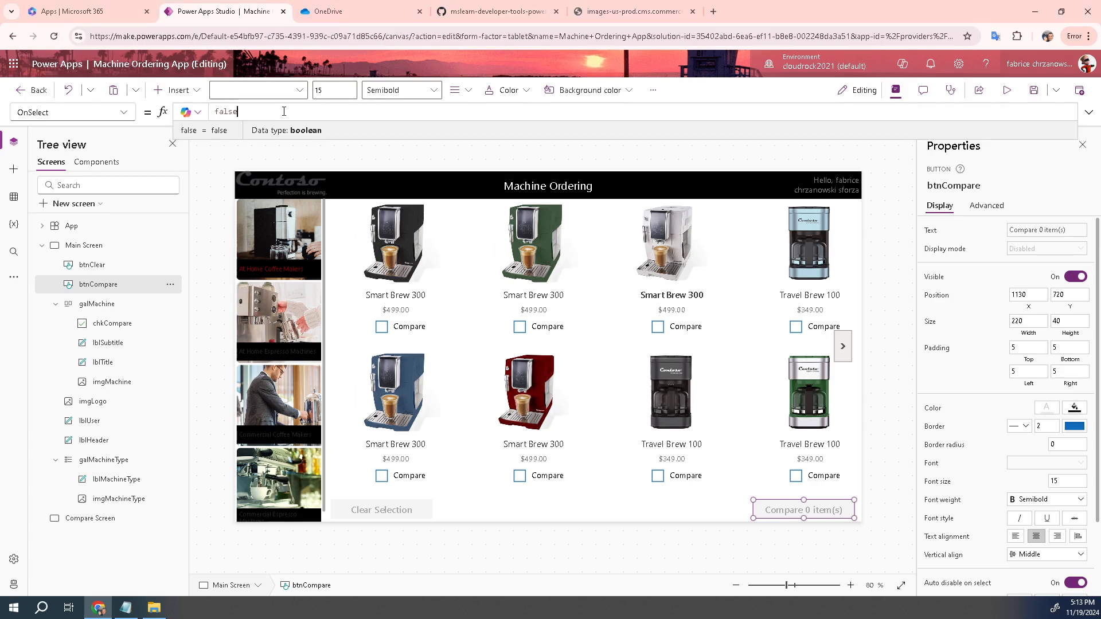
key(BackSpace)
key(BackSpace)
key(BackSpace)
key(BackSpace)
key(BackSpace)
text(Navigate('Compare Screen'))
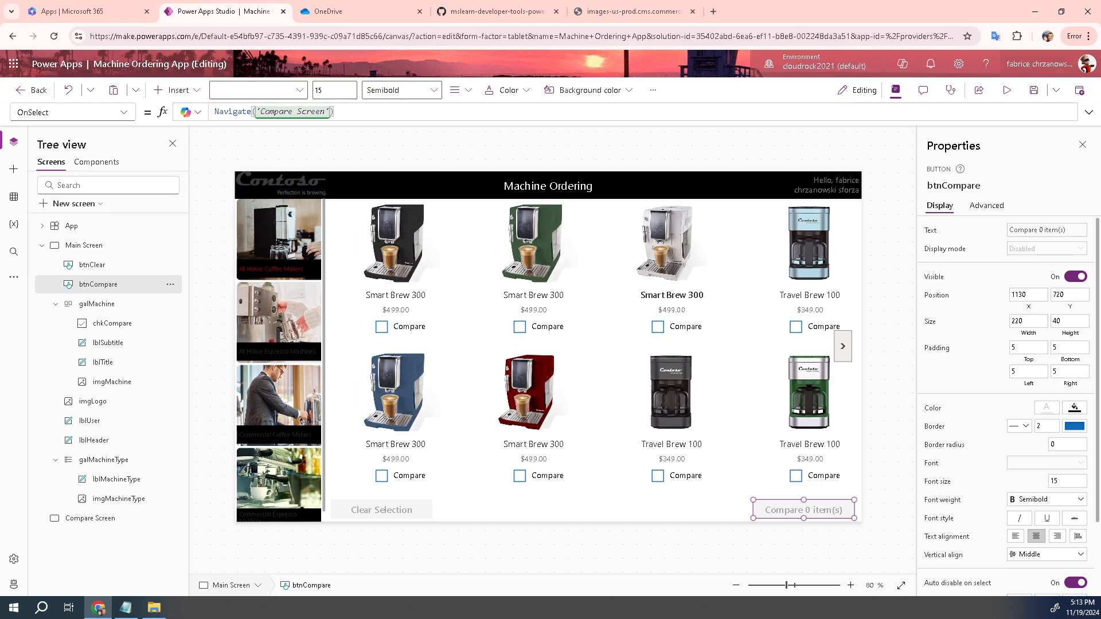
Look at the empty Compare Screen, return to Main Screen, and start the app preview
click(97, 518)
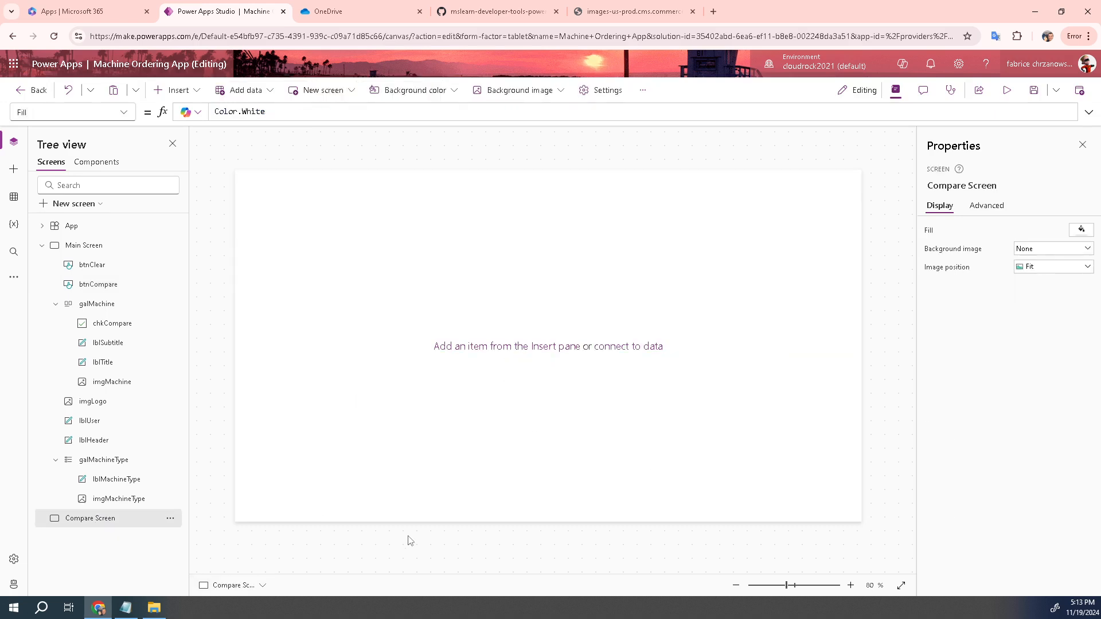
click(96, 248)
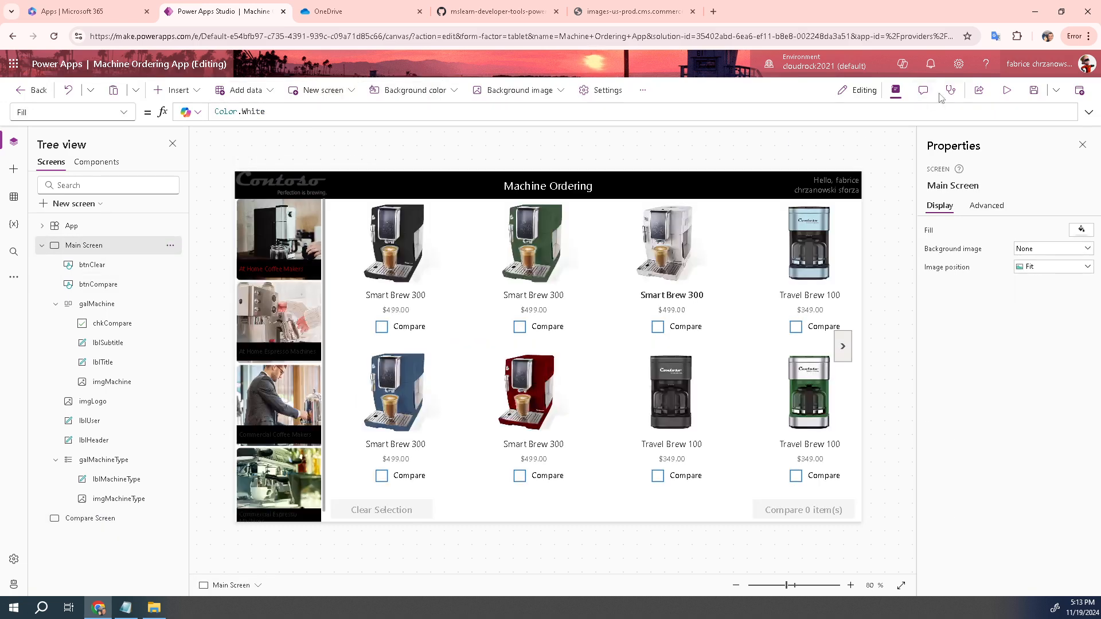
click(1004, 94)
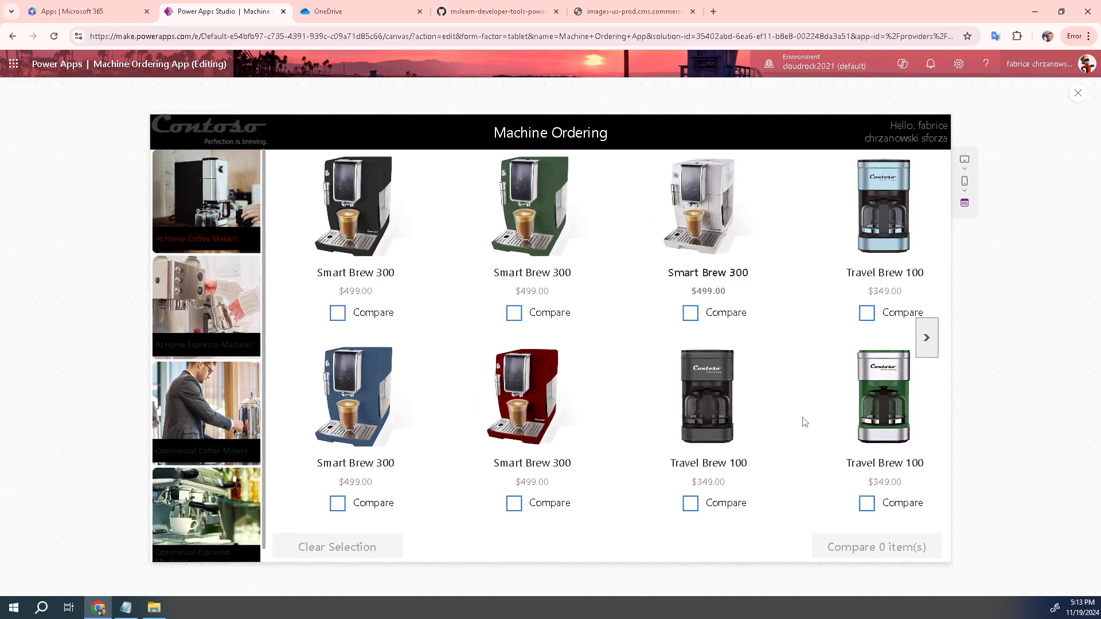
In preview, tick three Smart Brew 300 machines, press Compare 3 item(s), then exit preview
click(514, 315)
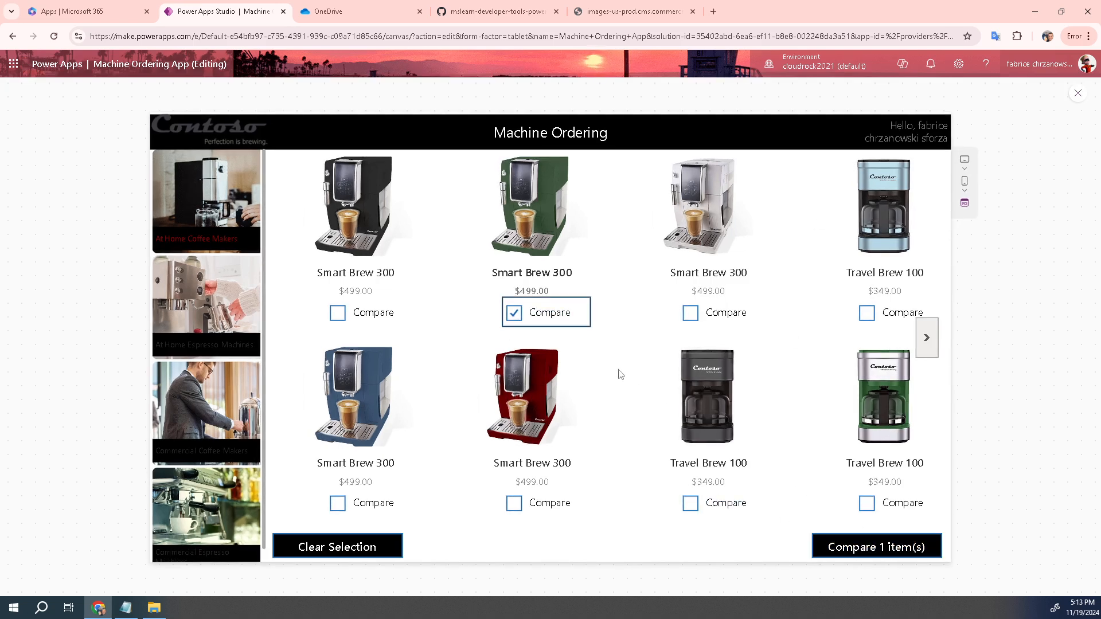
click(354, 548)
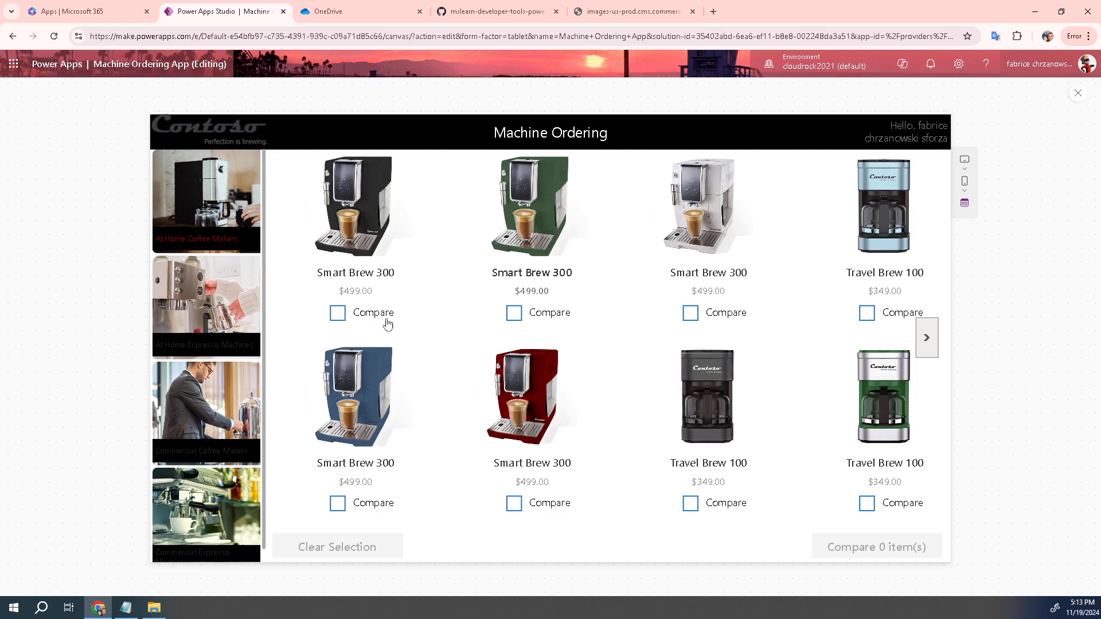
click(338, 314)
click(514, 316)
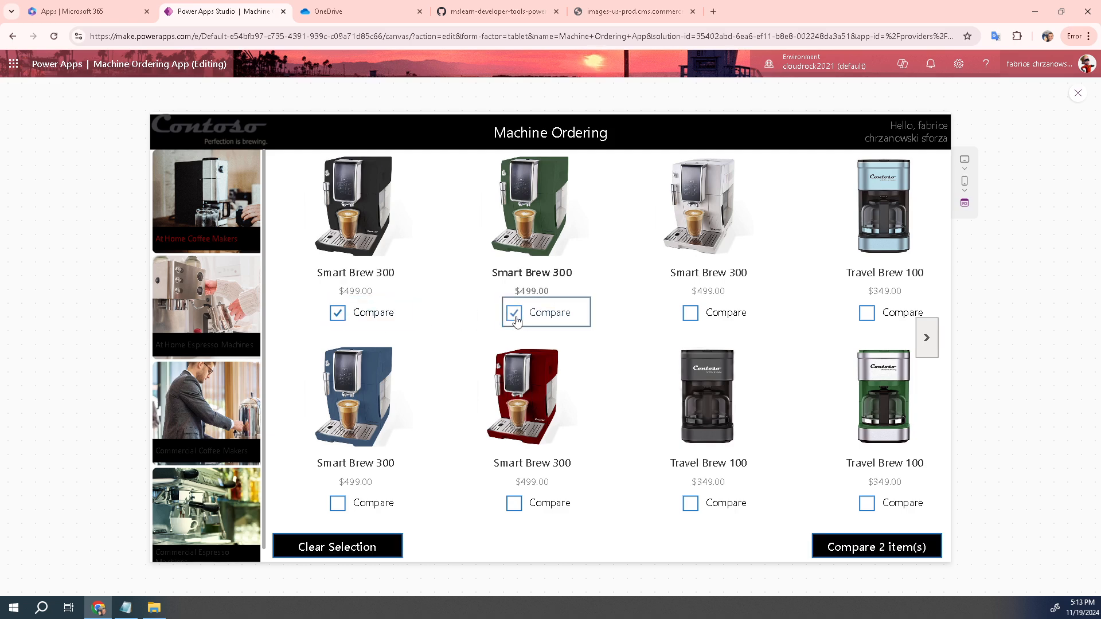
click(690, 314)
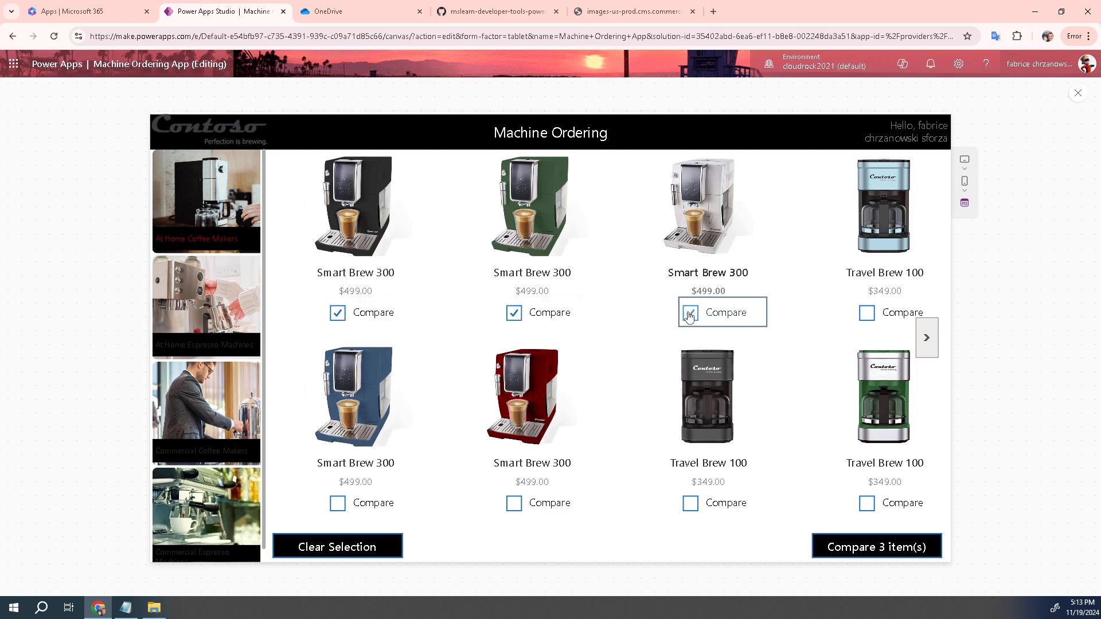
click(853, 547)
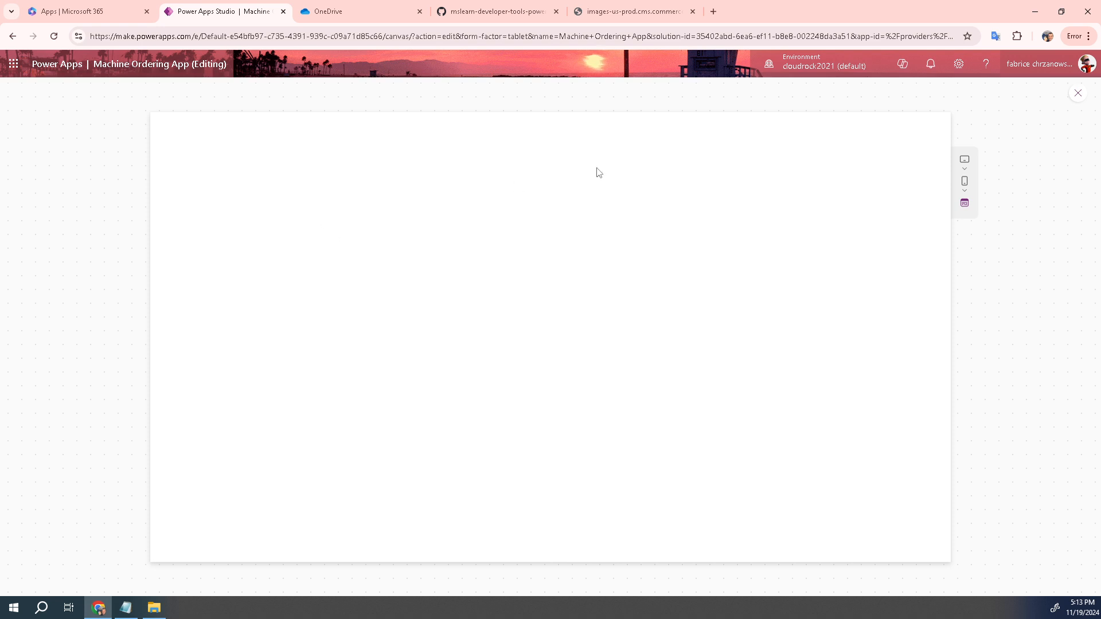
click(1078, 94)
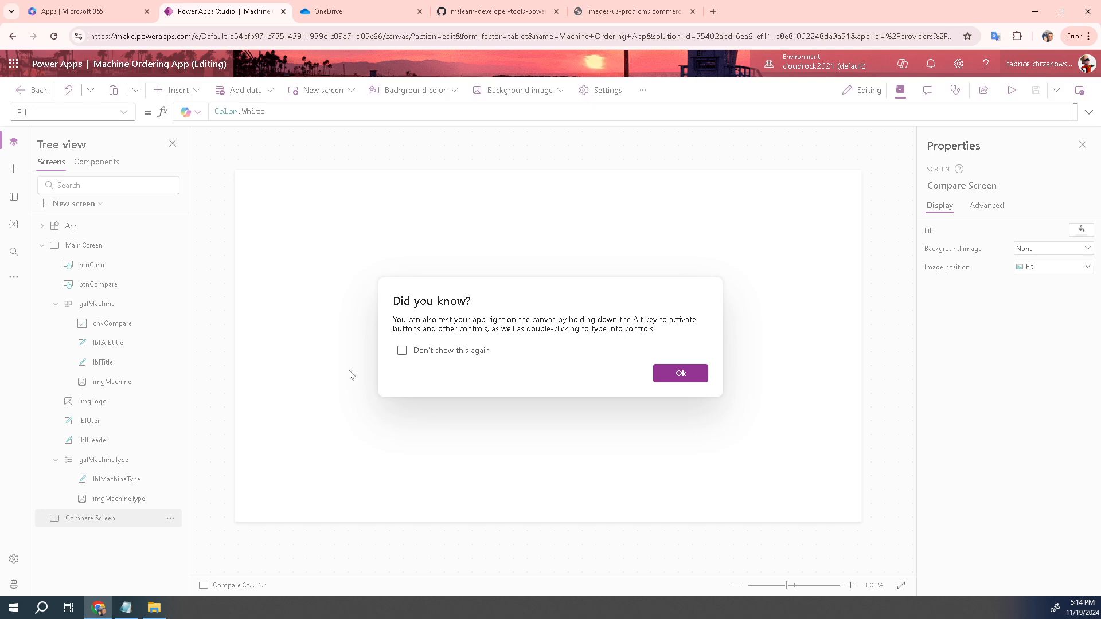
Dismiss the tip, then on Main Screen group imgLogo, lblUser and lblHeader together
click(676, 376)
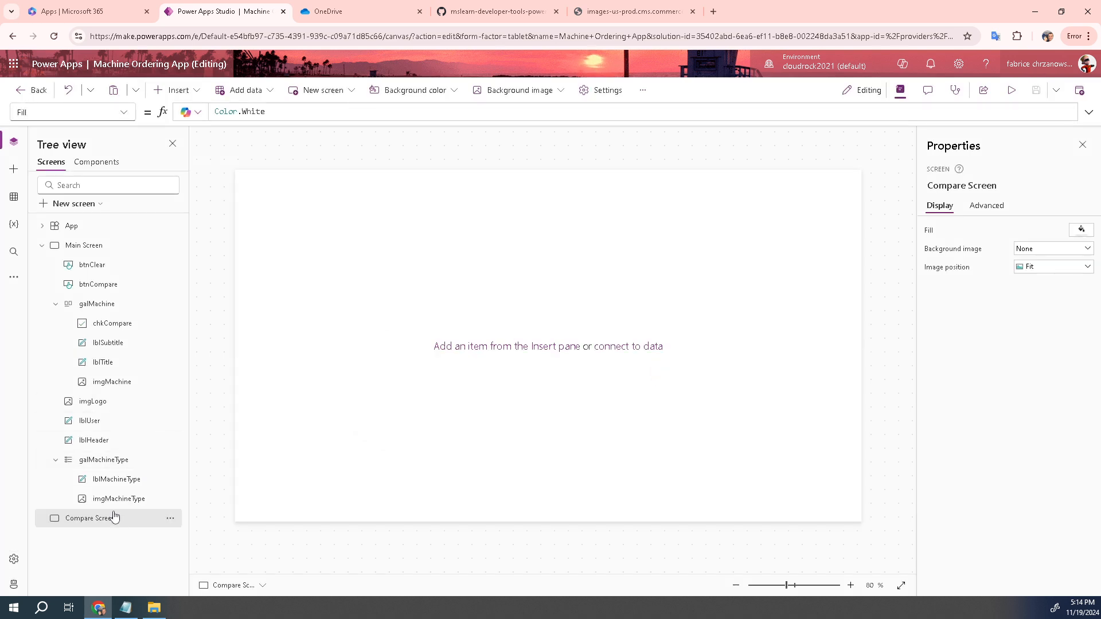
click(83, 246)
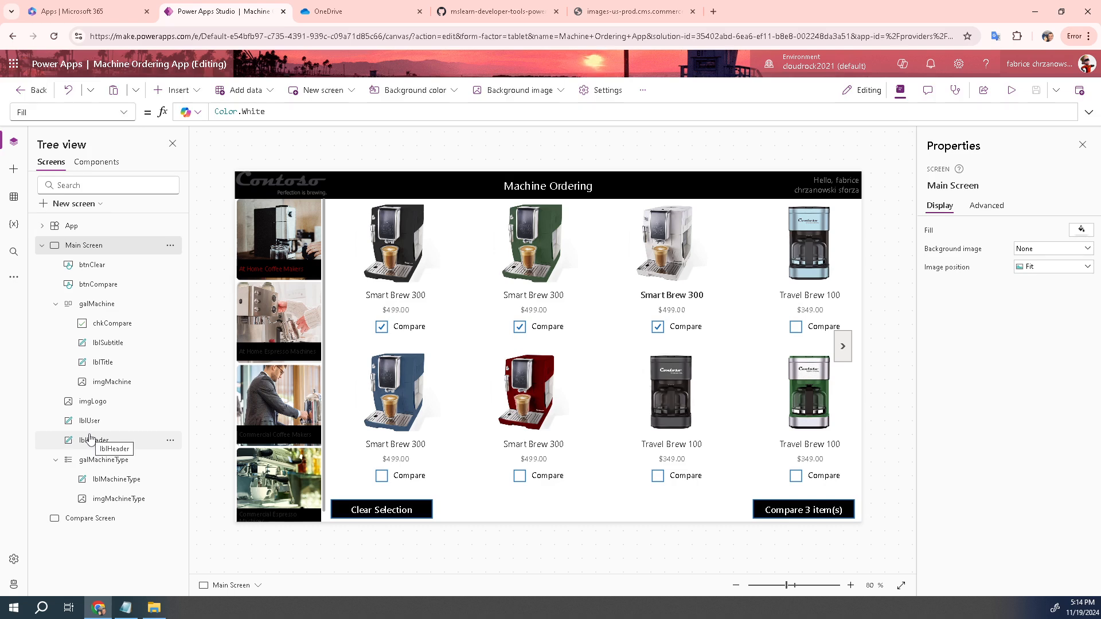
click(96, 403)
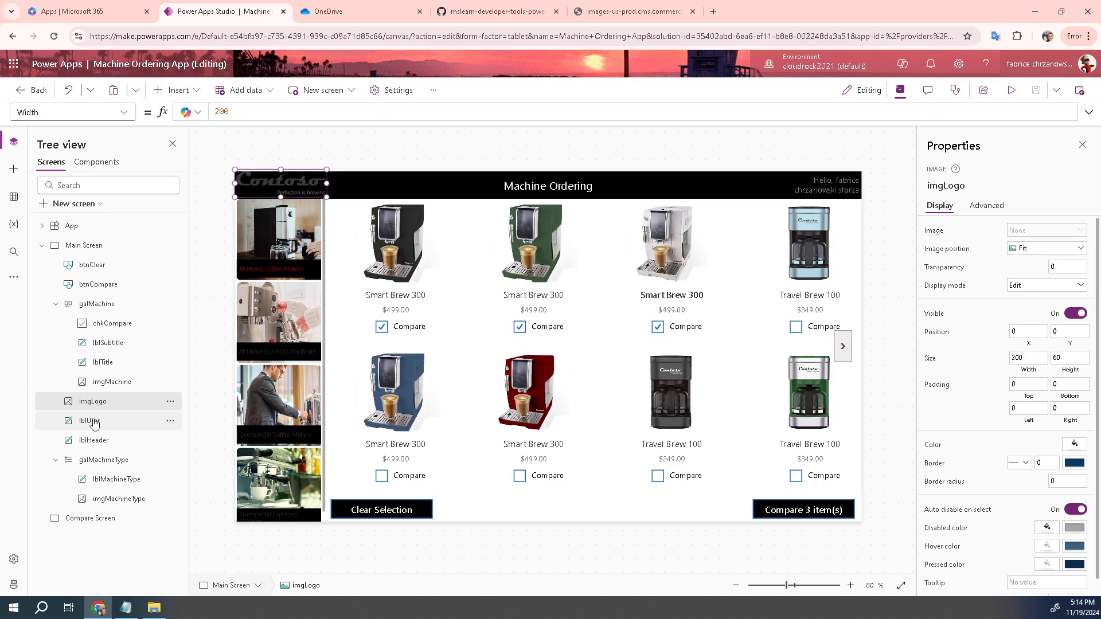
click(95, 421)
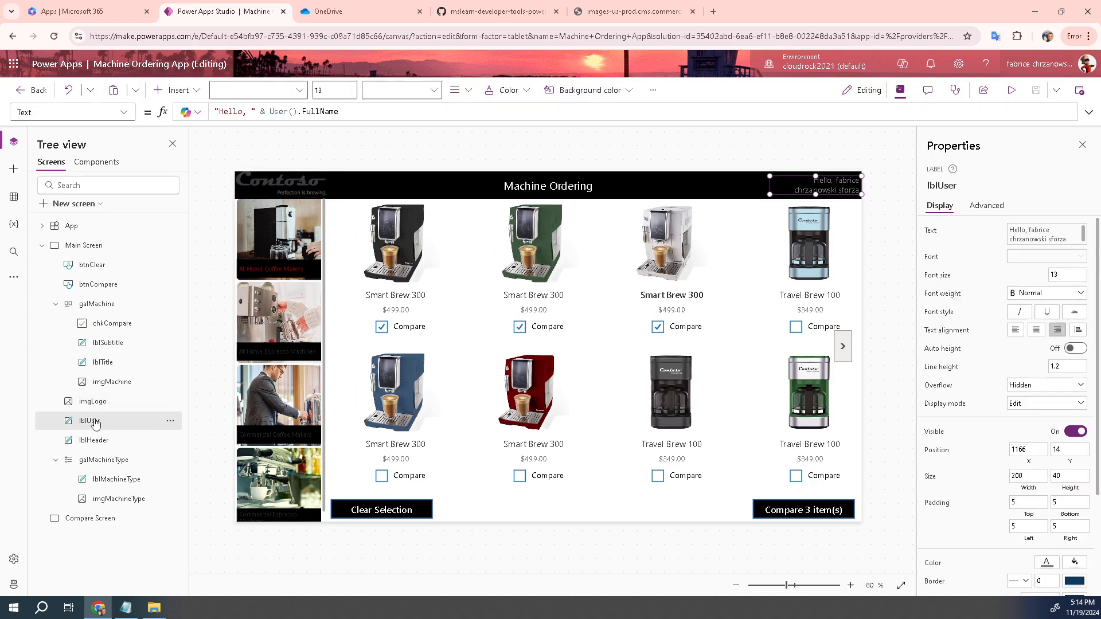
click(93, 405)
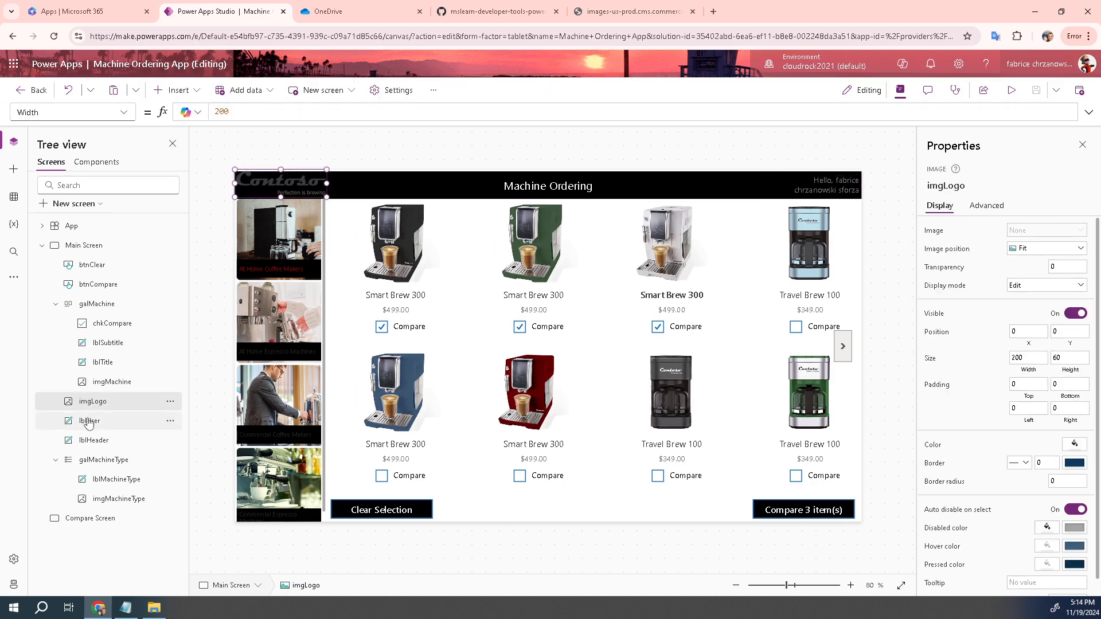
ctrl+click(89, 421)
click(89, 444)
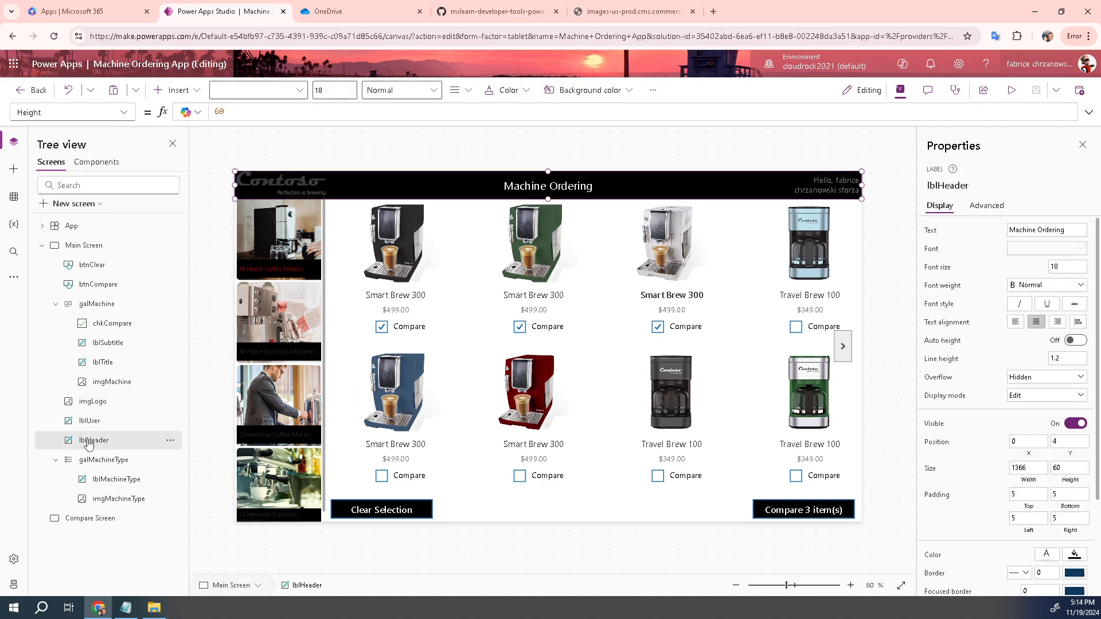
click(85, 406)
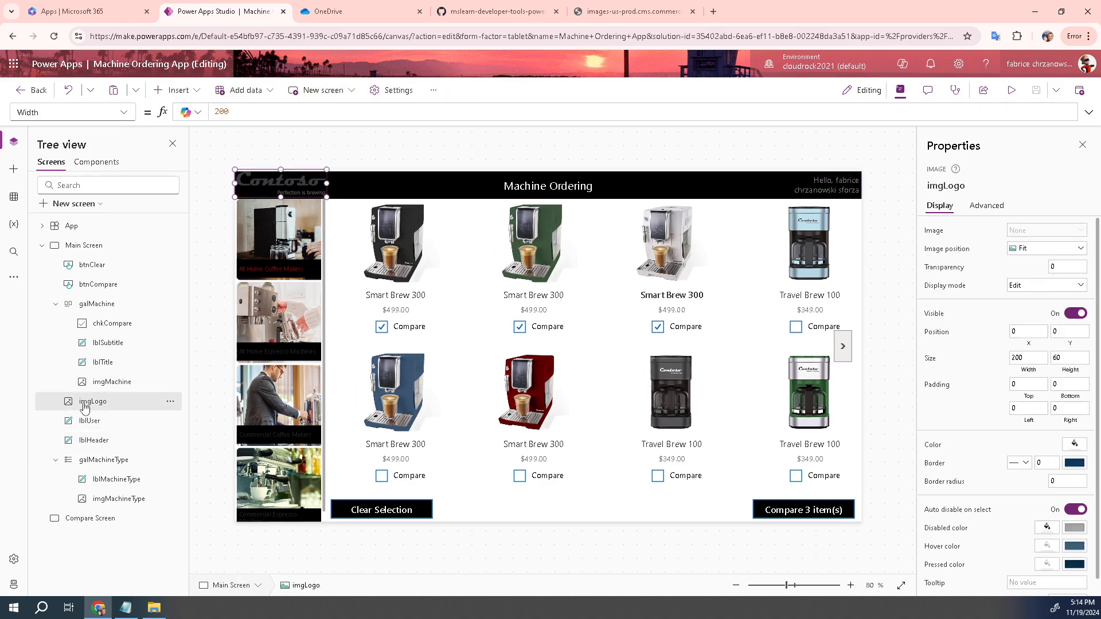
ctrl+click(86, 422)
ctrl+click(85, 447)
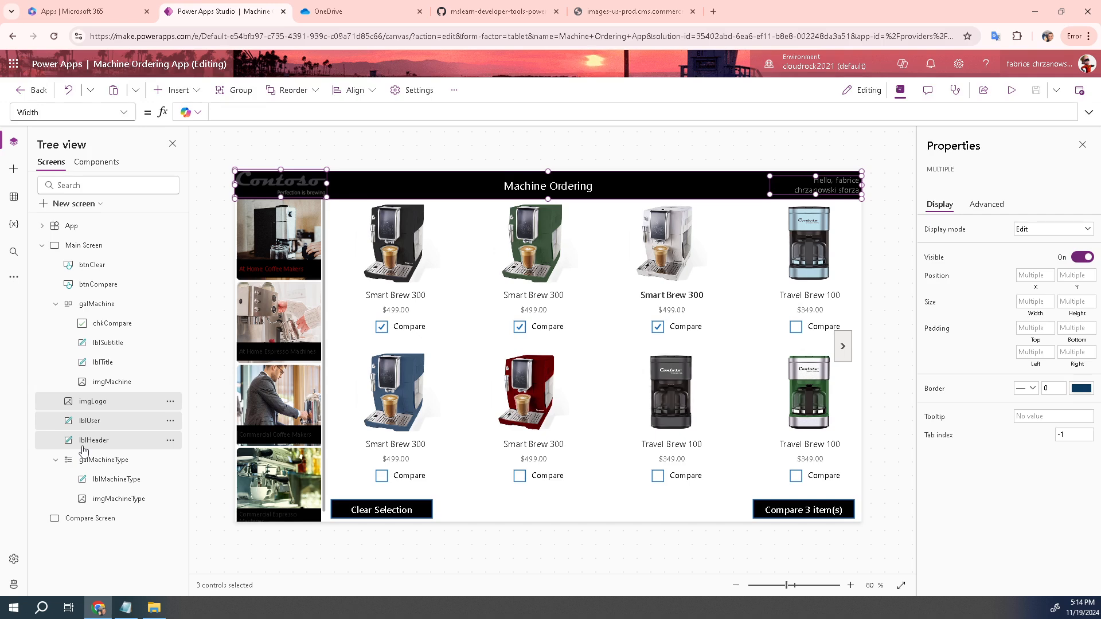
right_click(110, 408)
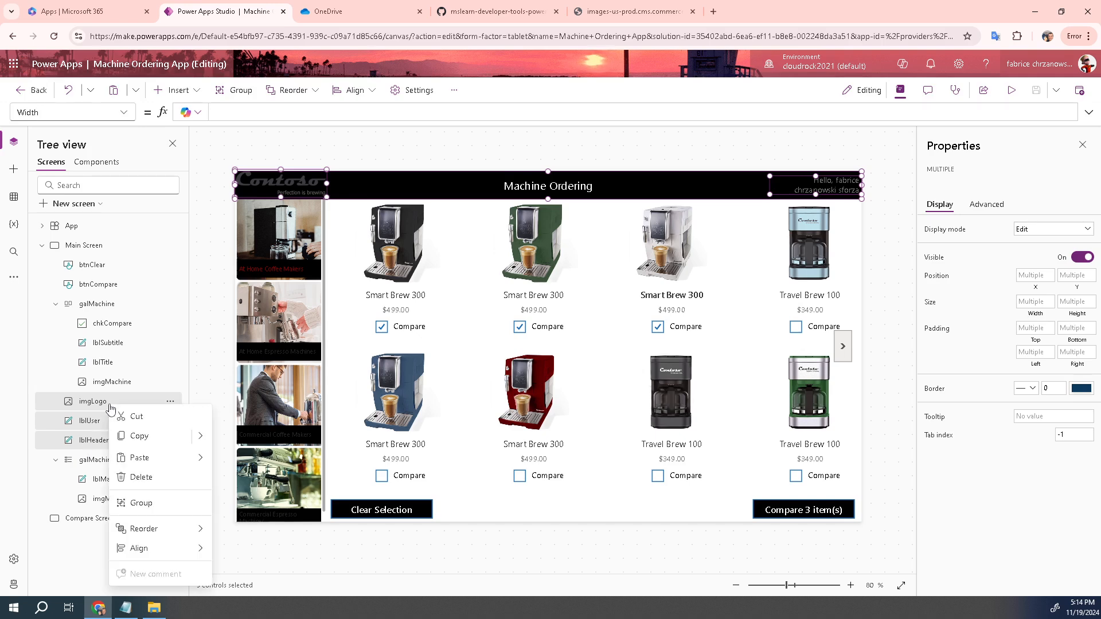
click(150, 505)
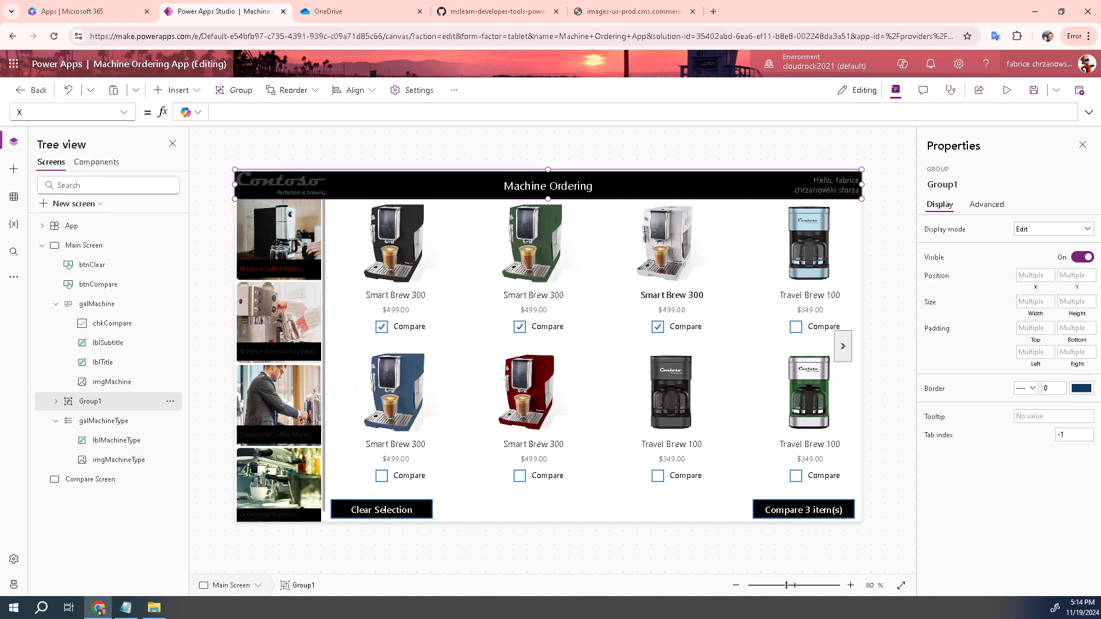
Rename Group1 to Header
double_click(93, 402)
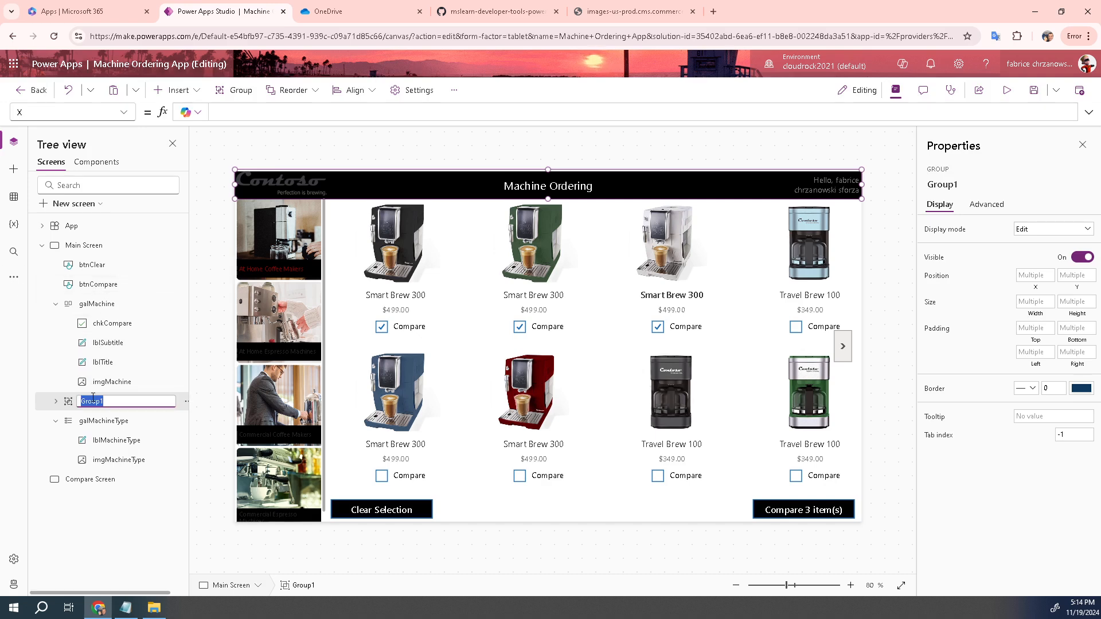
text(Header)
key(Return)
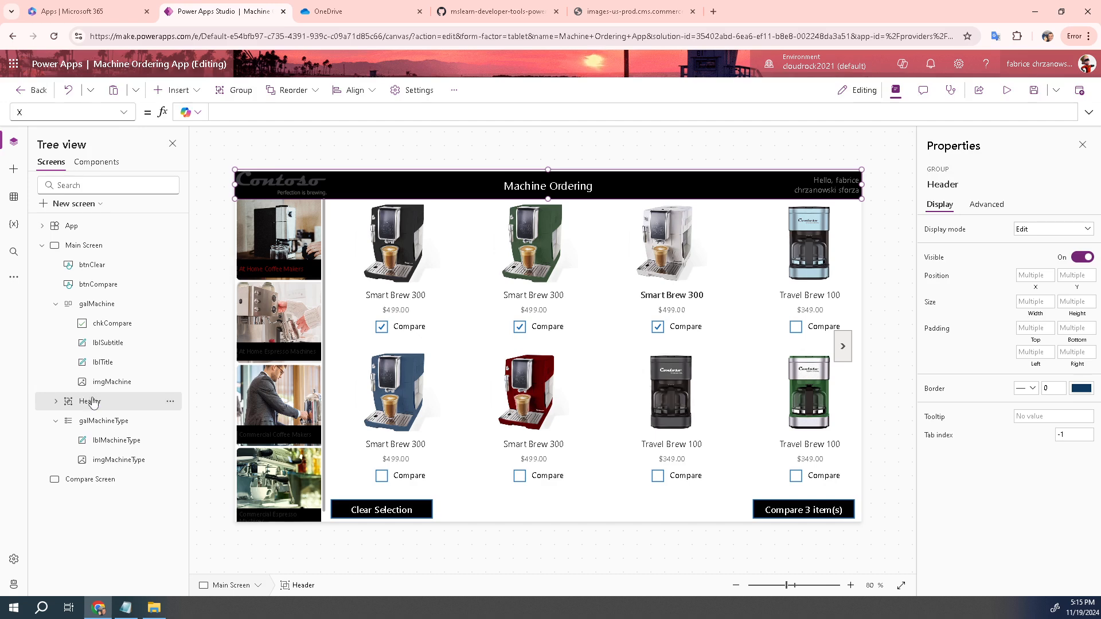
Copy the Header group onto Compare Screen and expand the pasted Header_1
click(170, 403)
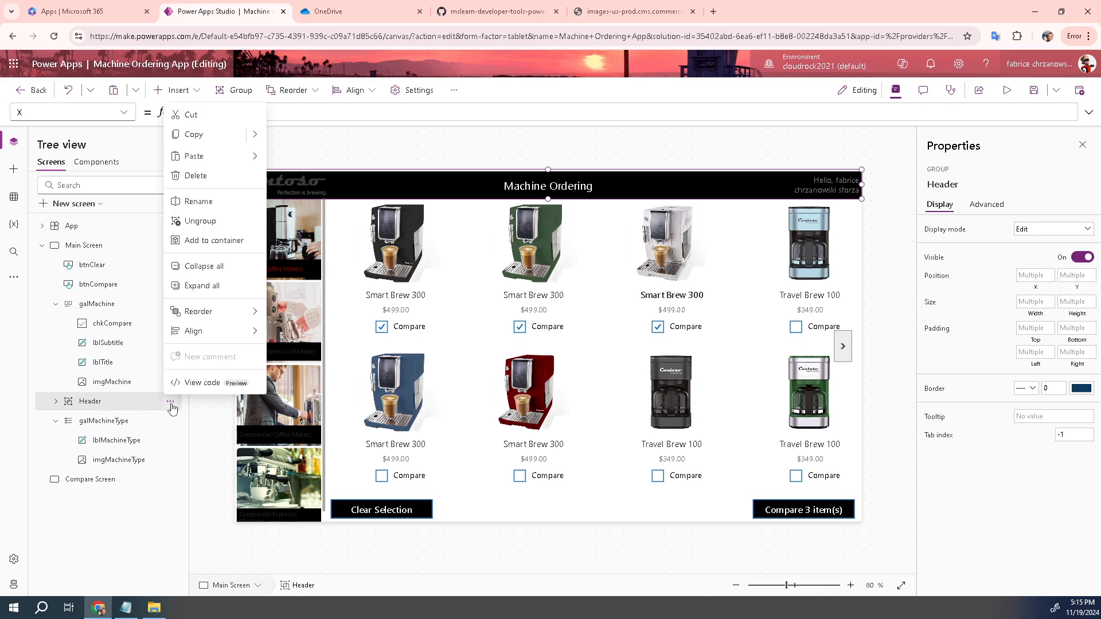
click(208, 137)
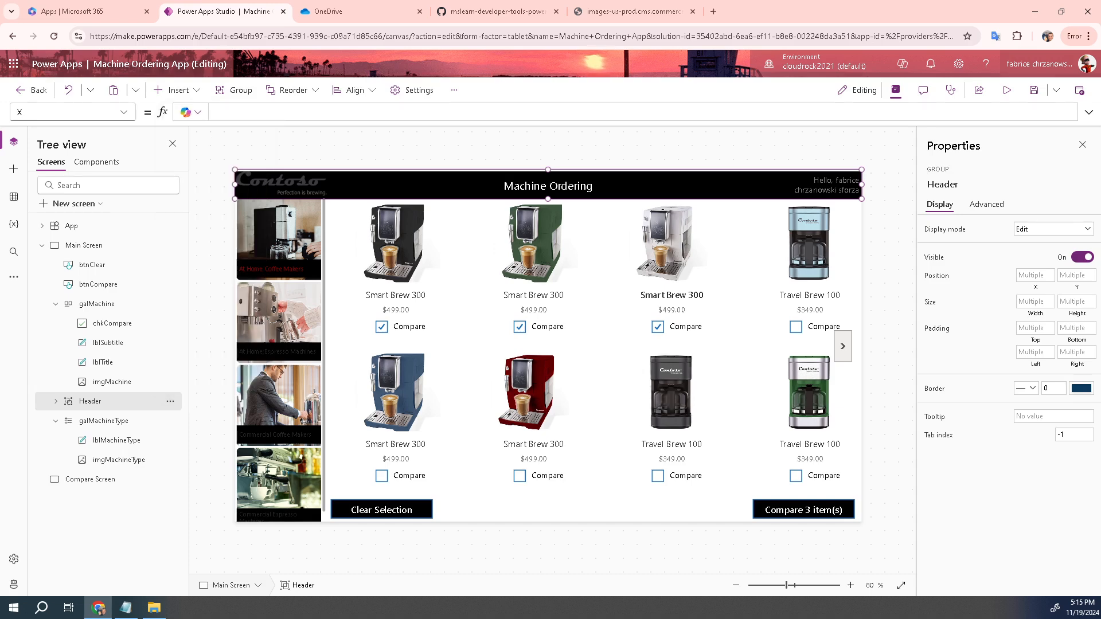
click(98, 481)
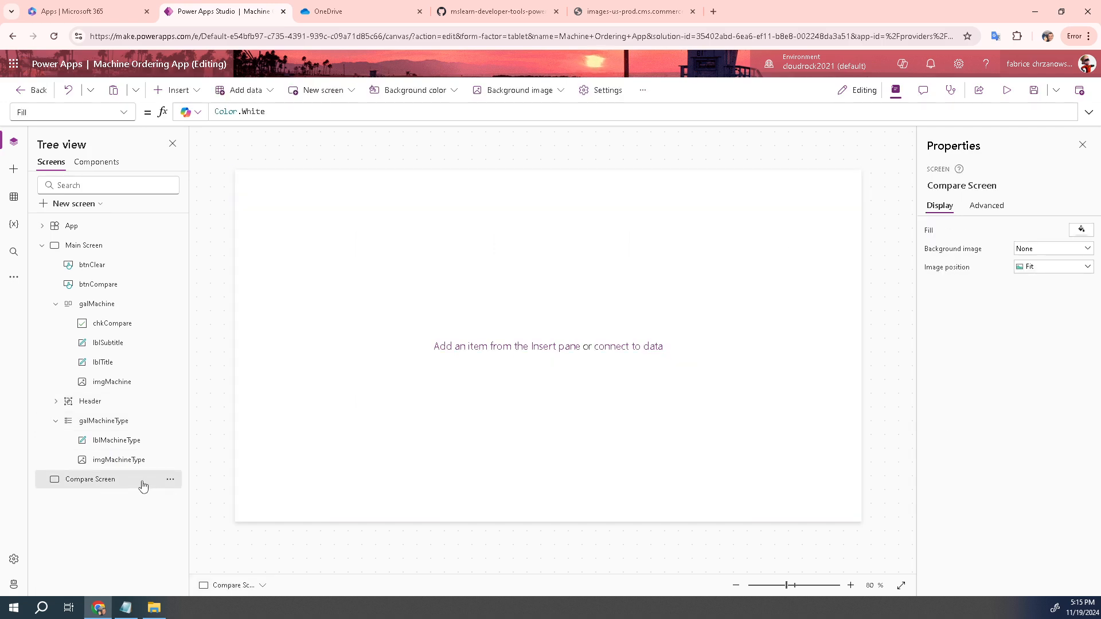
click(173, 485)
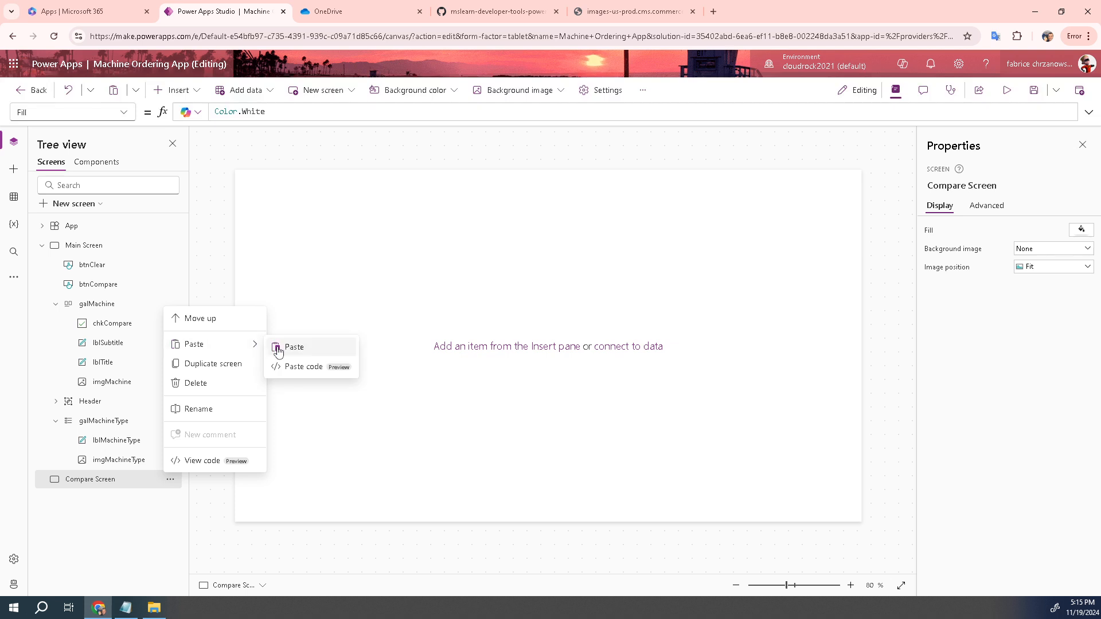
click(279, 348)
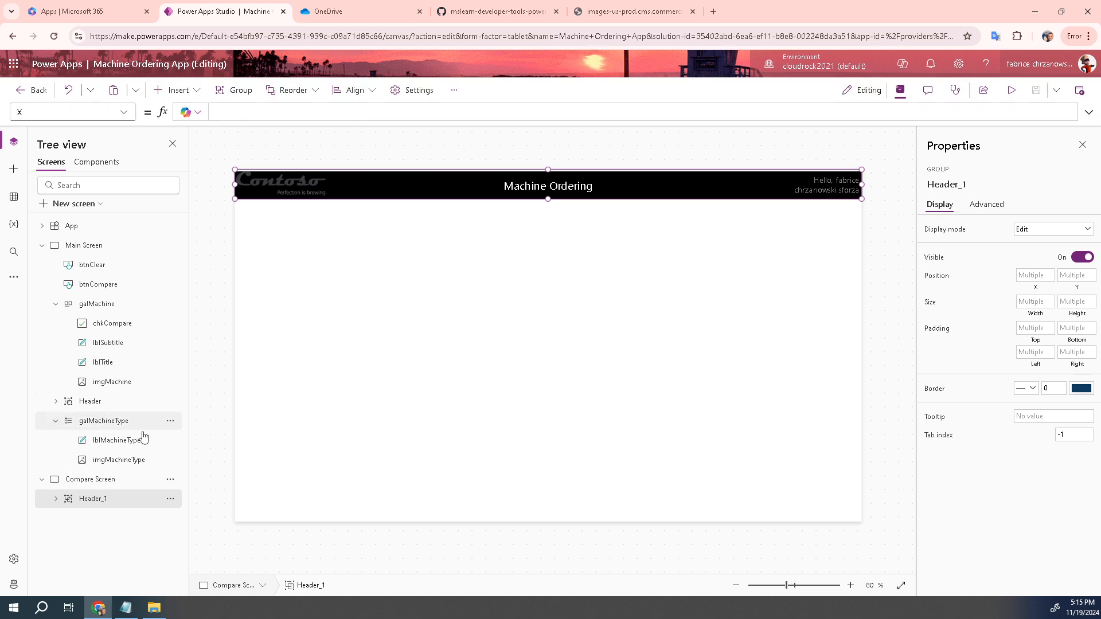
click(56, 500)
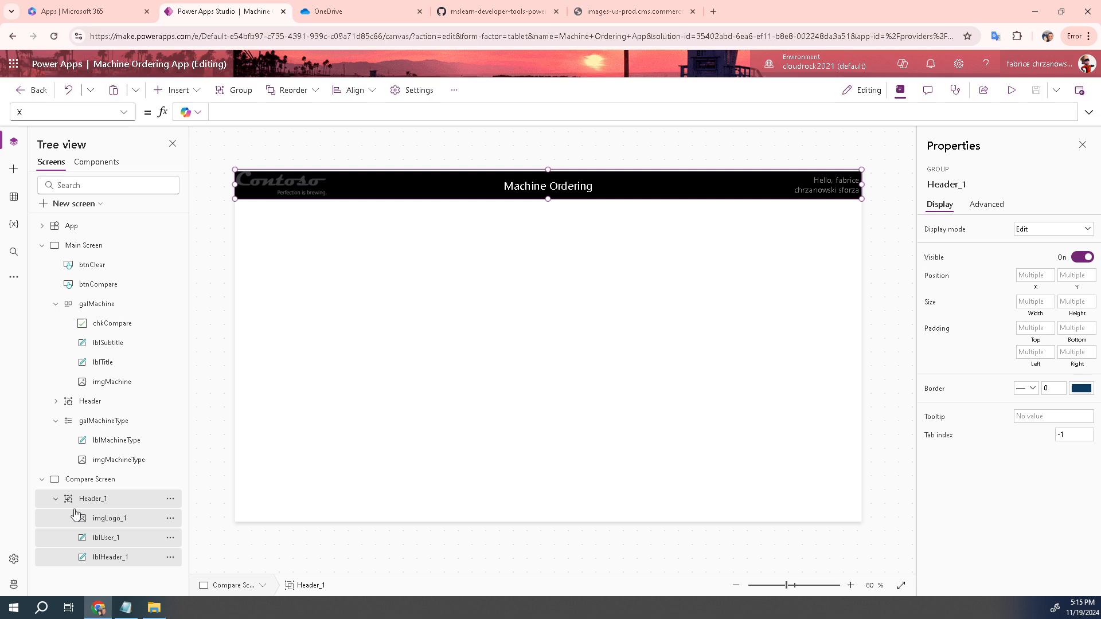
Rename imgLogo_1 to imgLogoCS in the Tree view
double_click(113, 522)
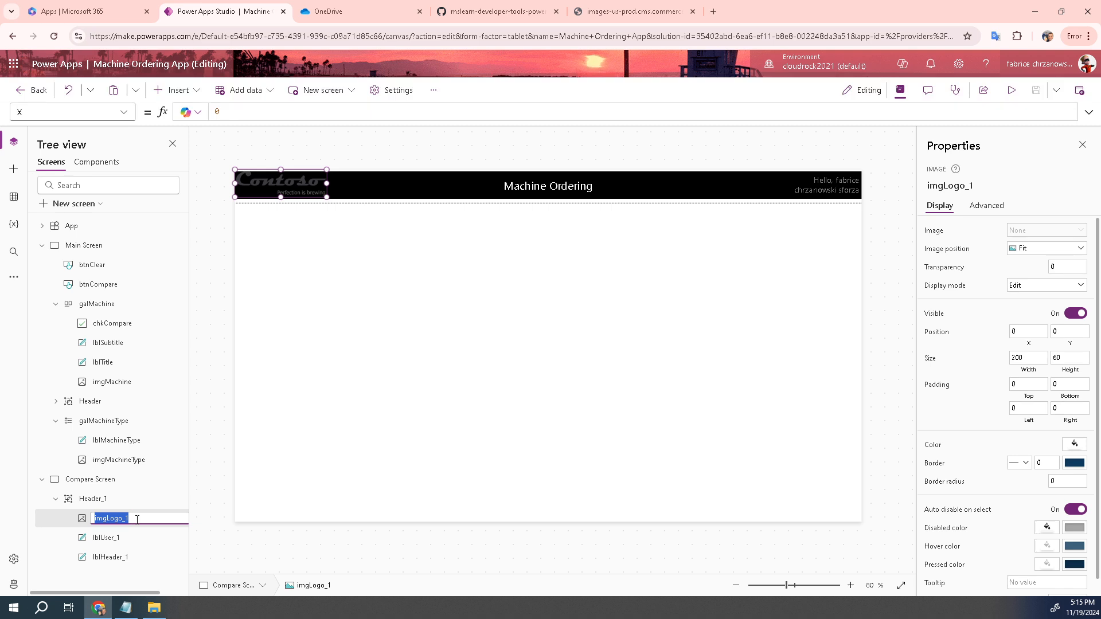
click(137, 518)
text(CS)
key(shift+Left)
key(shift+Left)
click(110, 539)
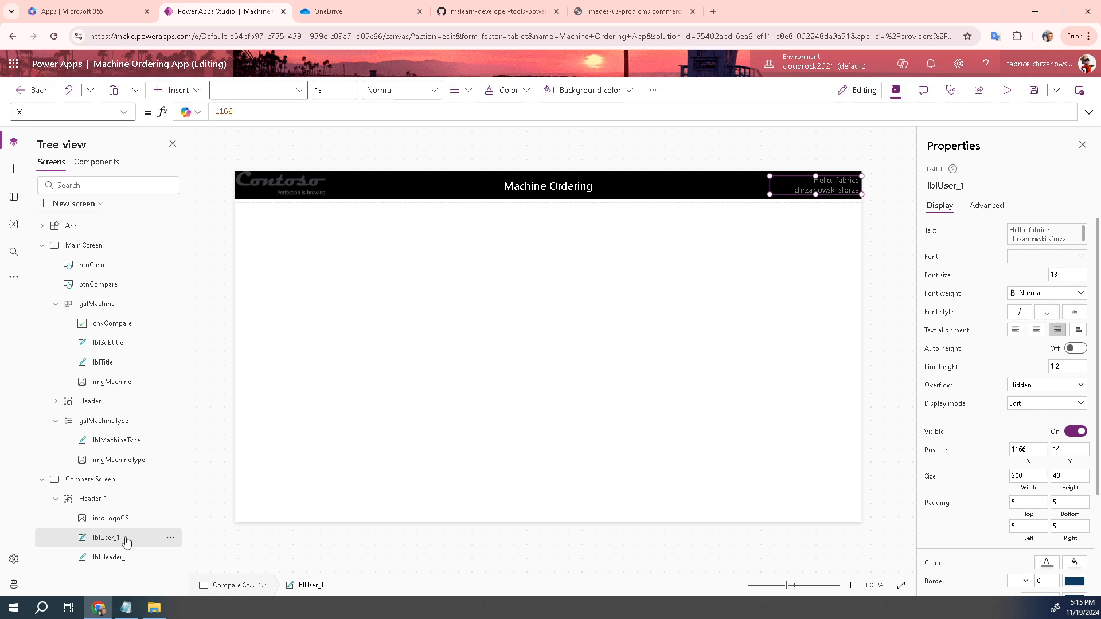
Rename lblUser_1 to lblUserCS and lblHeader_1 to lblHeaderCS
double_click(117, 542)
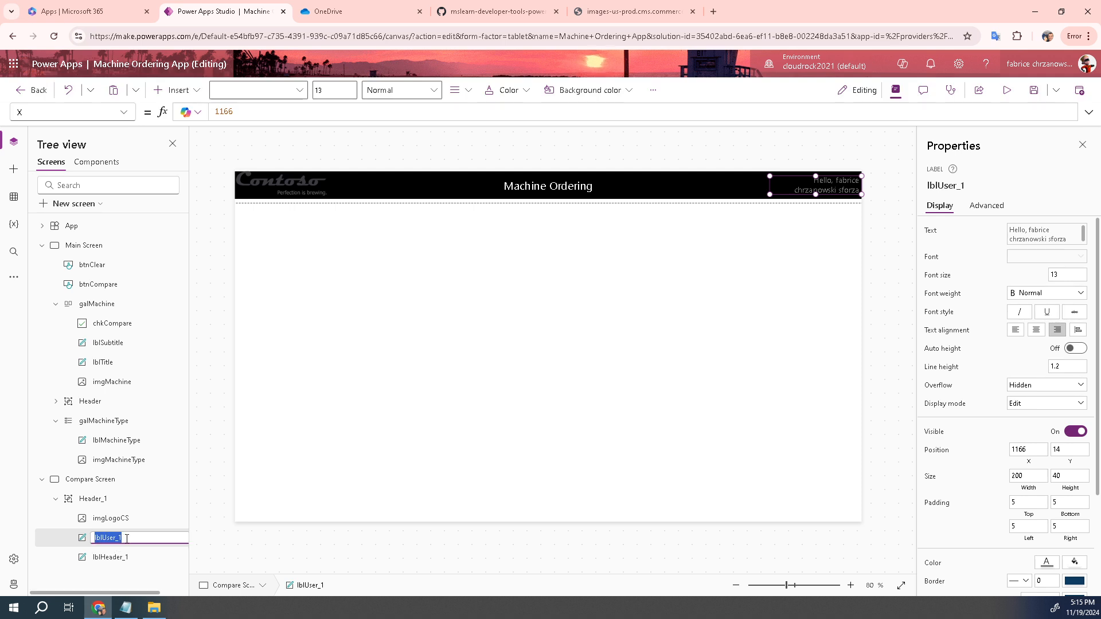
click(127, 538)
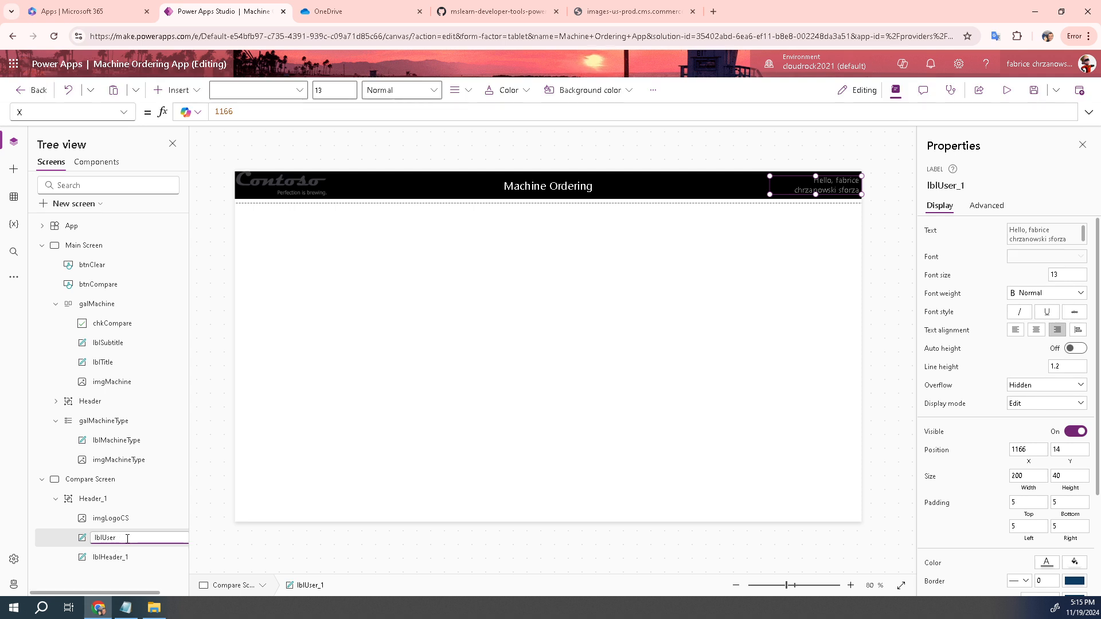
text(CS)
key(Return)
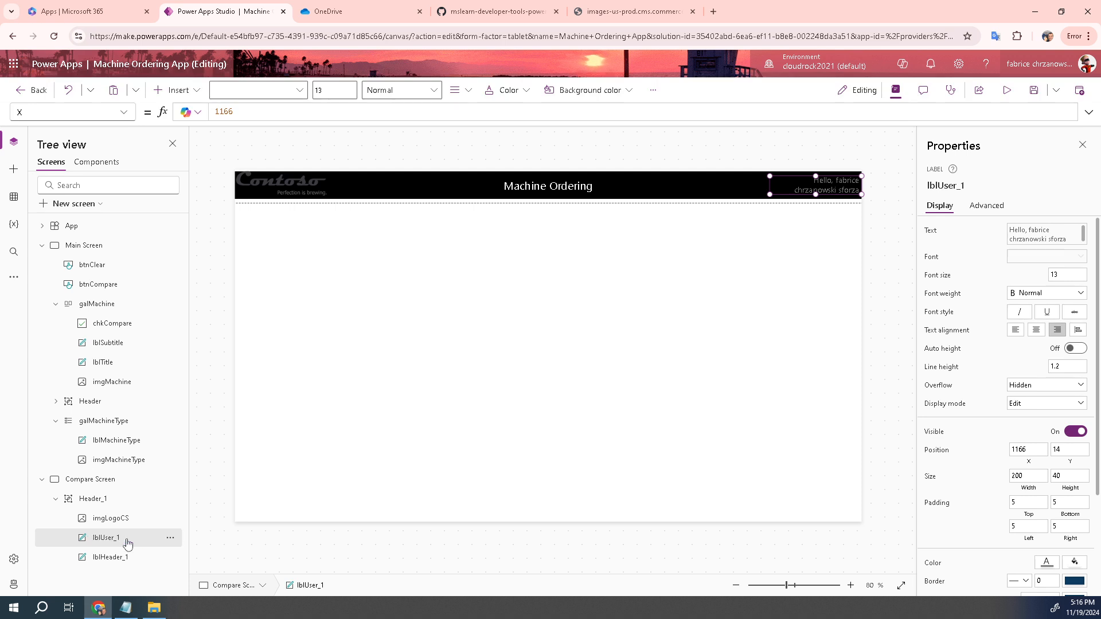
click(106, 559)
double_click(106, 558)
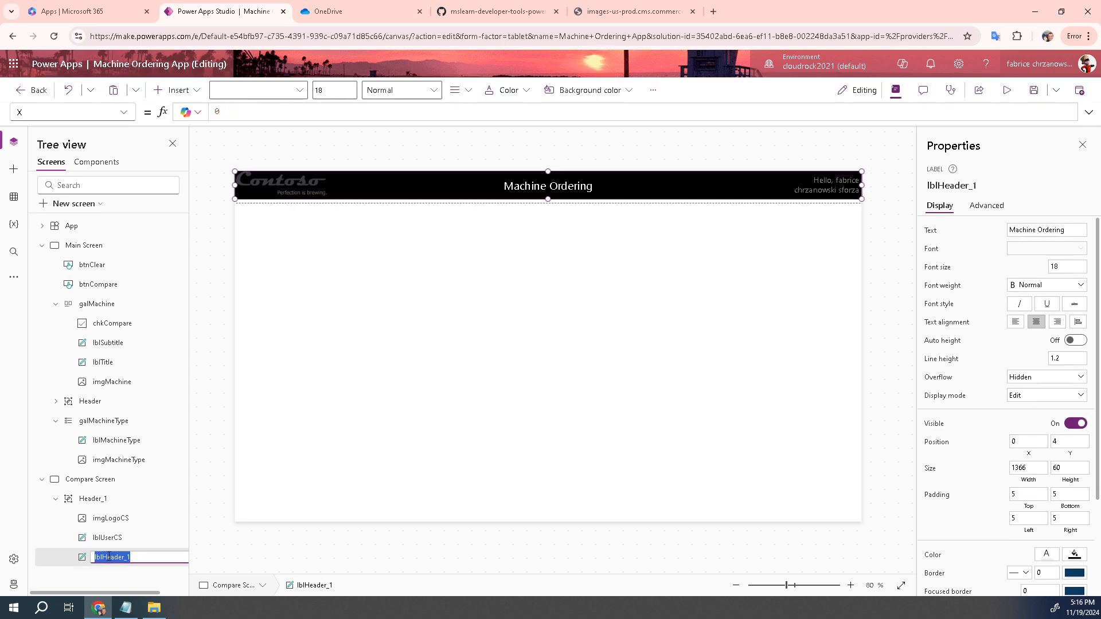
click(148, 557)
key(BackSpace)
key(BackSpace)
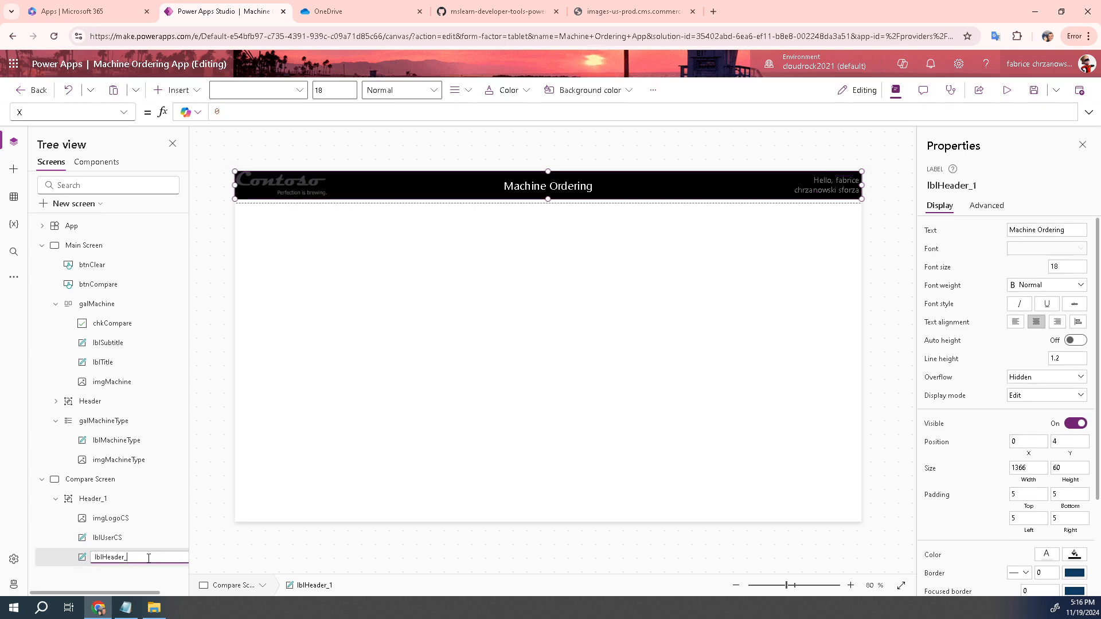
text(CS)
Copy the galMachine gallery from Main Screen
click(89, 247)
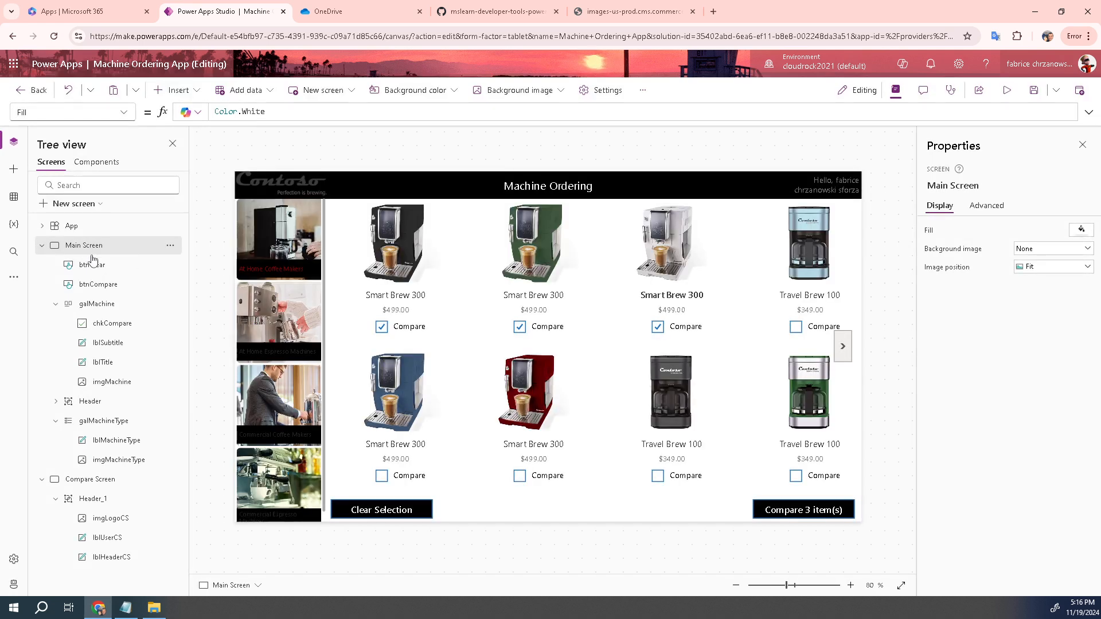
click(99, 305)
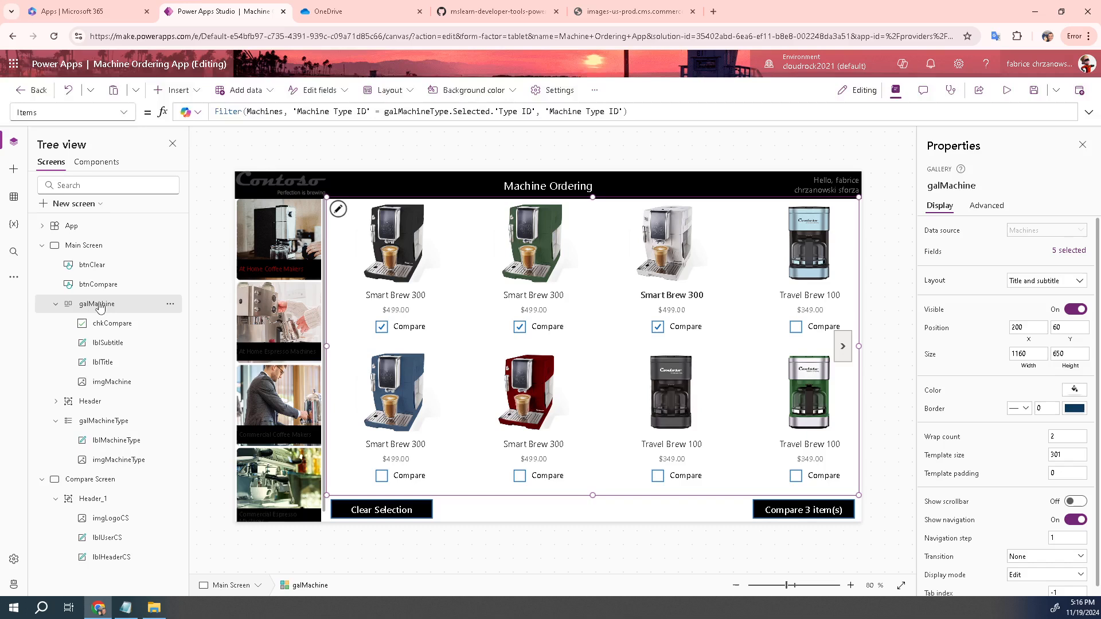
click(172, 306)
click(204, 343)
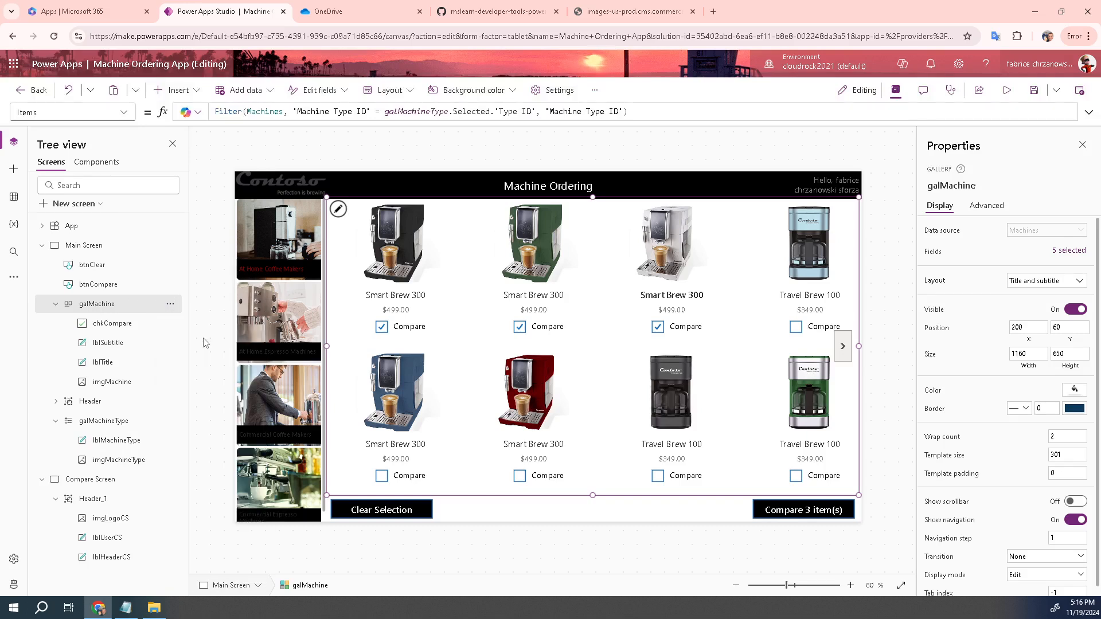
Paste the copied gallery onto Compare Screen as galMachine_1
click(96, 481)
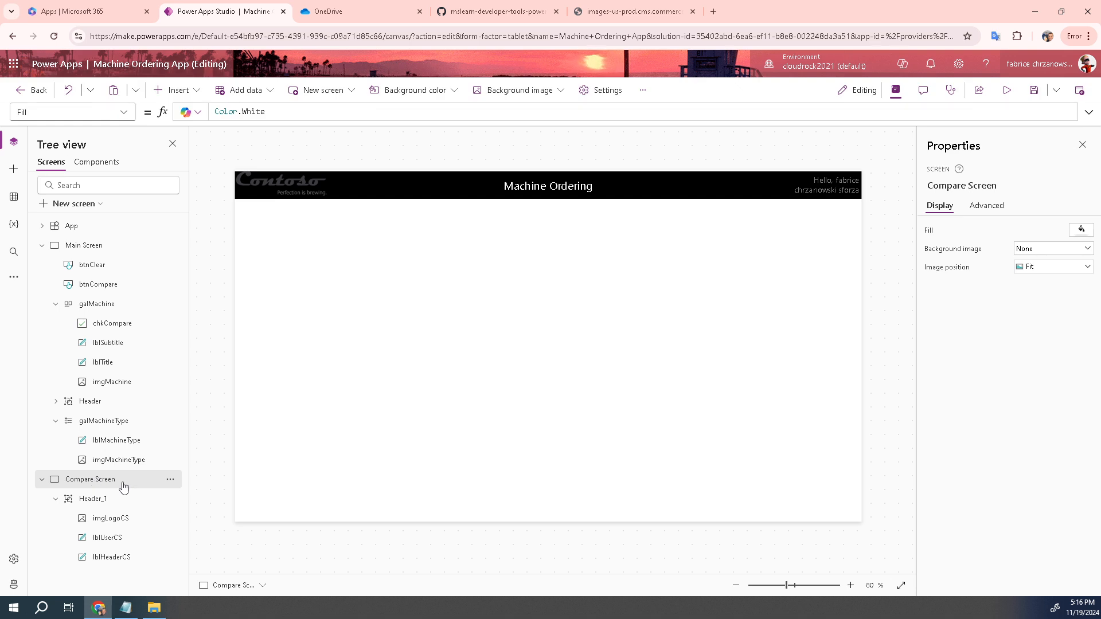
click(171, 480)
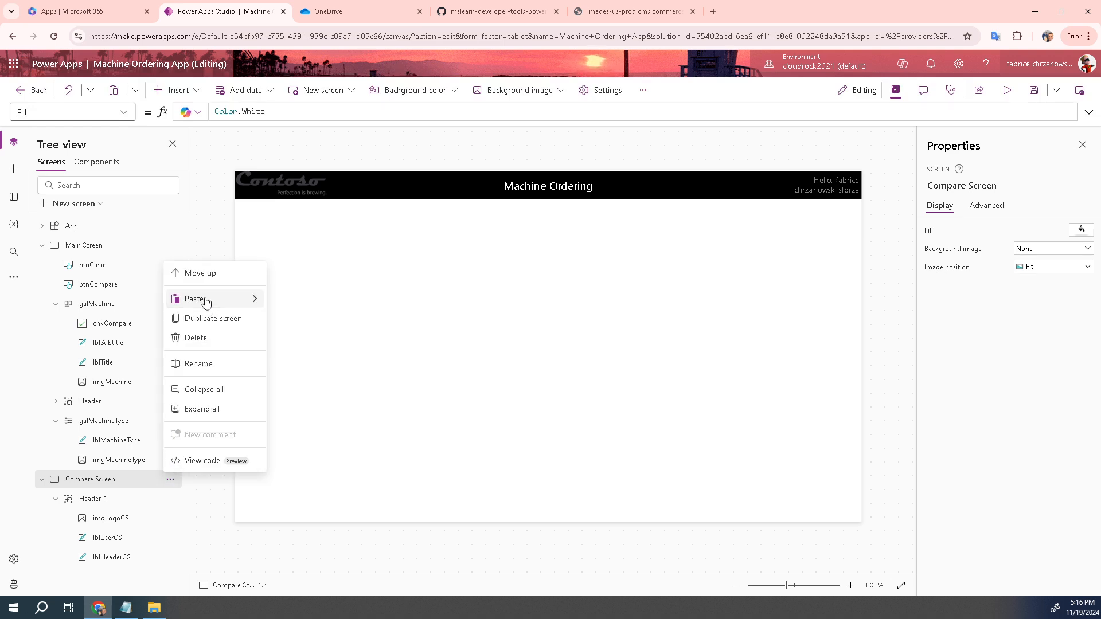
mouse_move(206, 302)
click(274, 306)
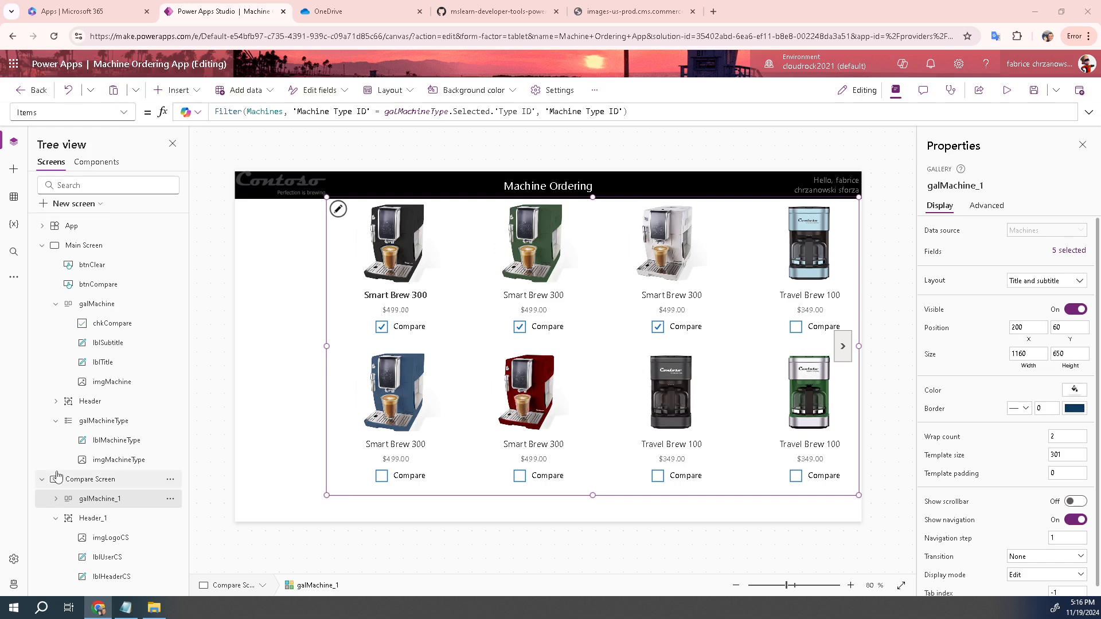
Rename galMachine_1 to galCompareList
click(104, 503)
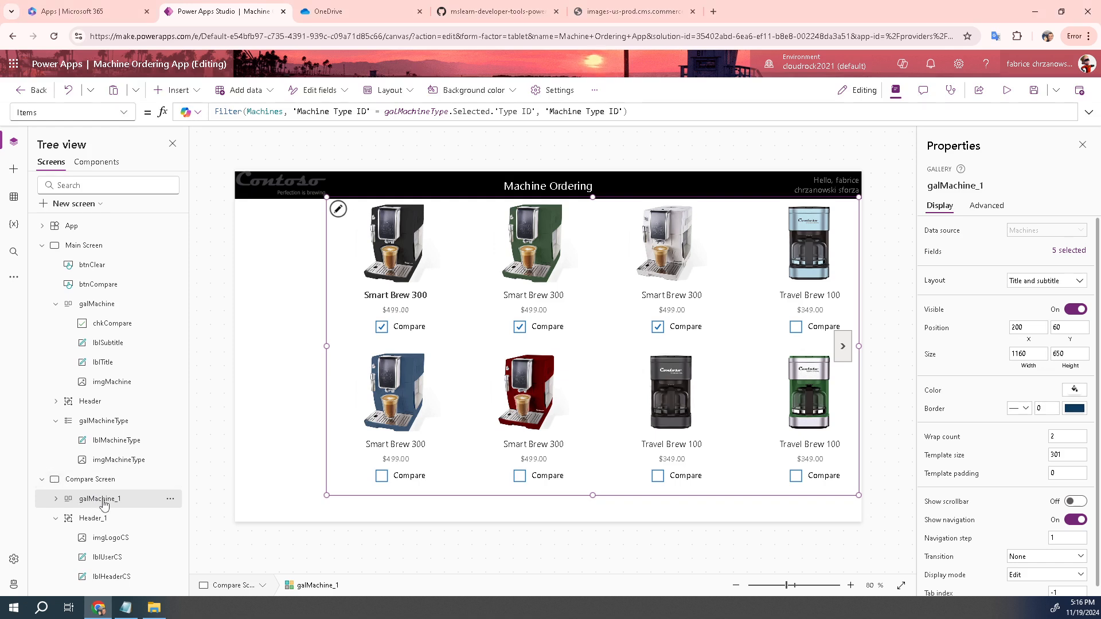
double_click(104, 503)
text(galCompareList)
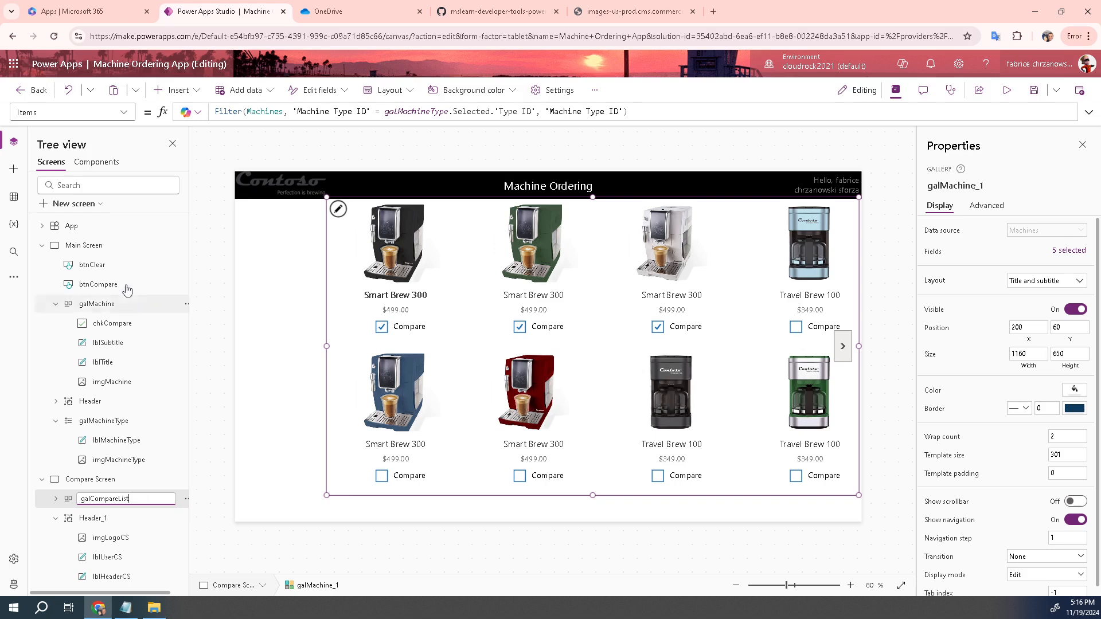
Set galCompareList's X property to 0
click(124, 113)
scroll(63, 356, down, 3)
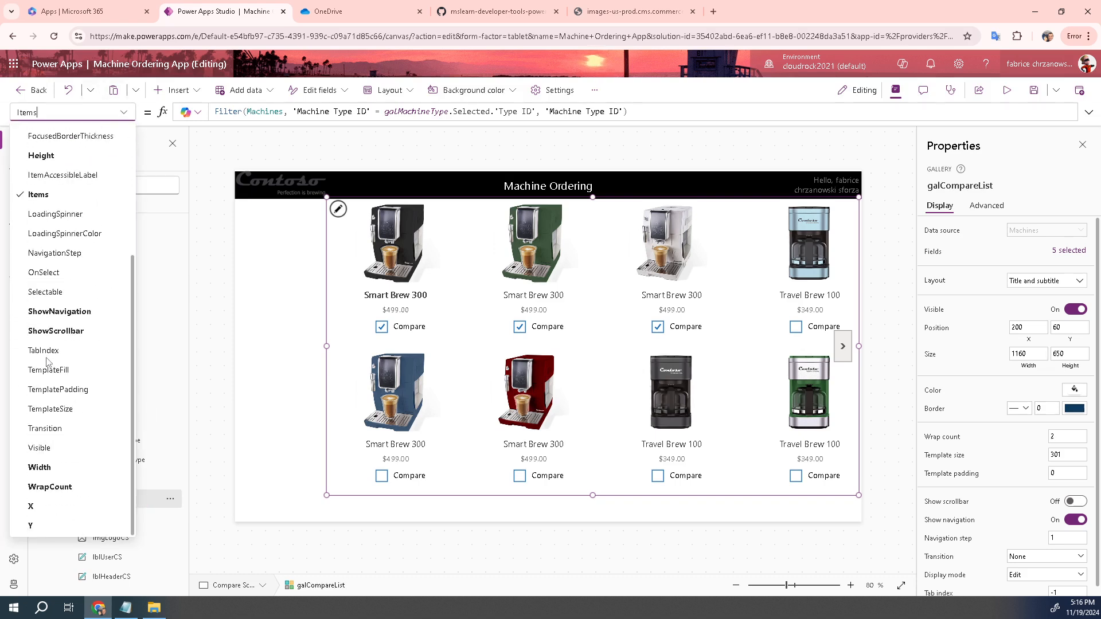
click(36, 505)
click(232, 113)
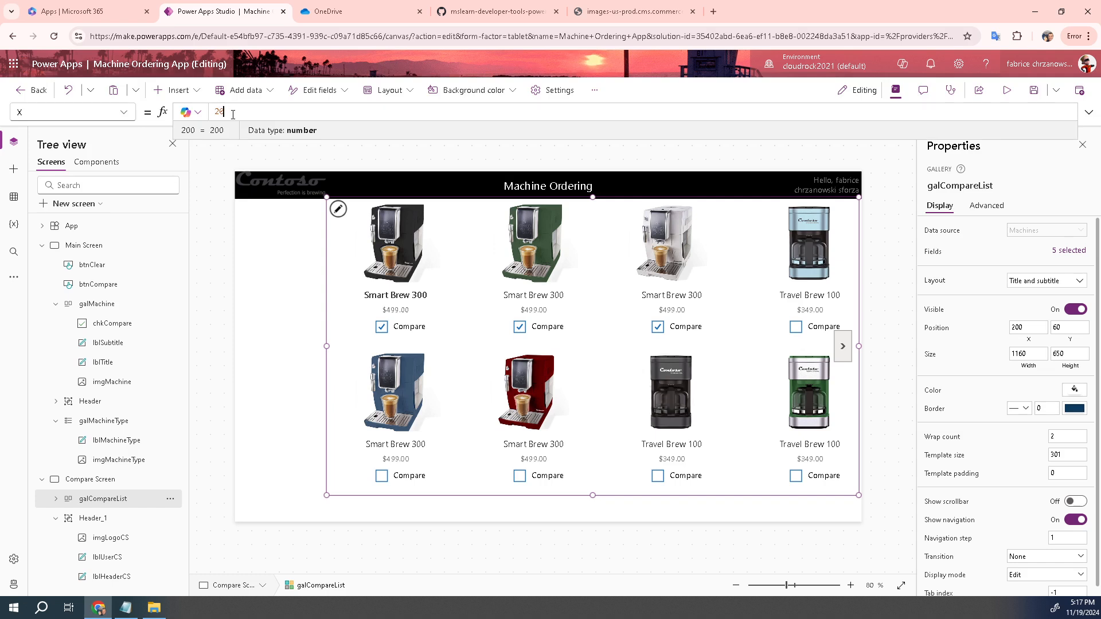
key(BackSpace)
key(BackSpace)
text(0)
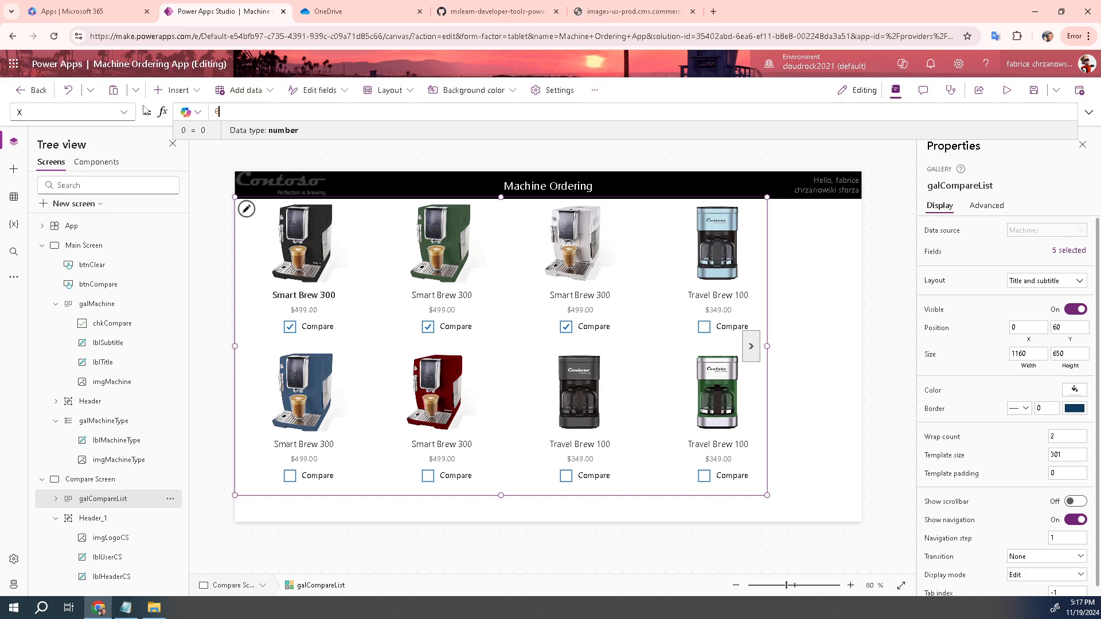
click(124, 114)
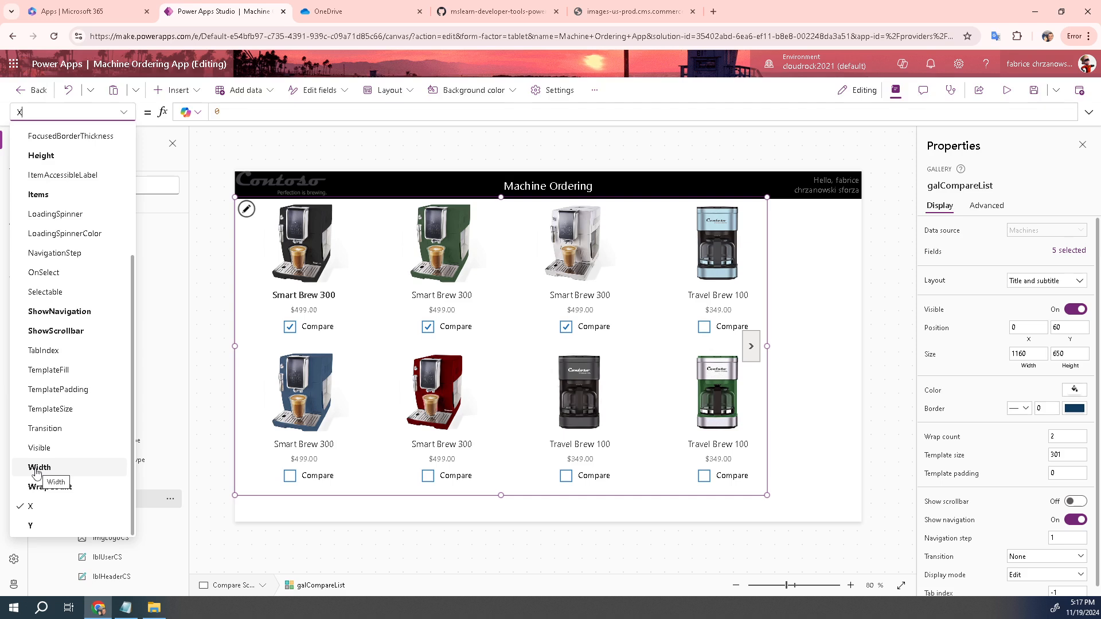
Set galCompareList's Width to 840 and its Height to 708 in the formula bar
click(36, 469)
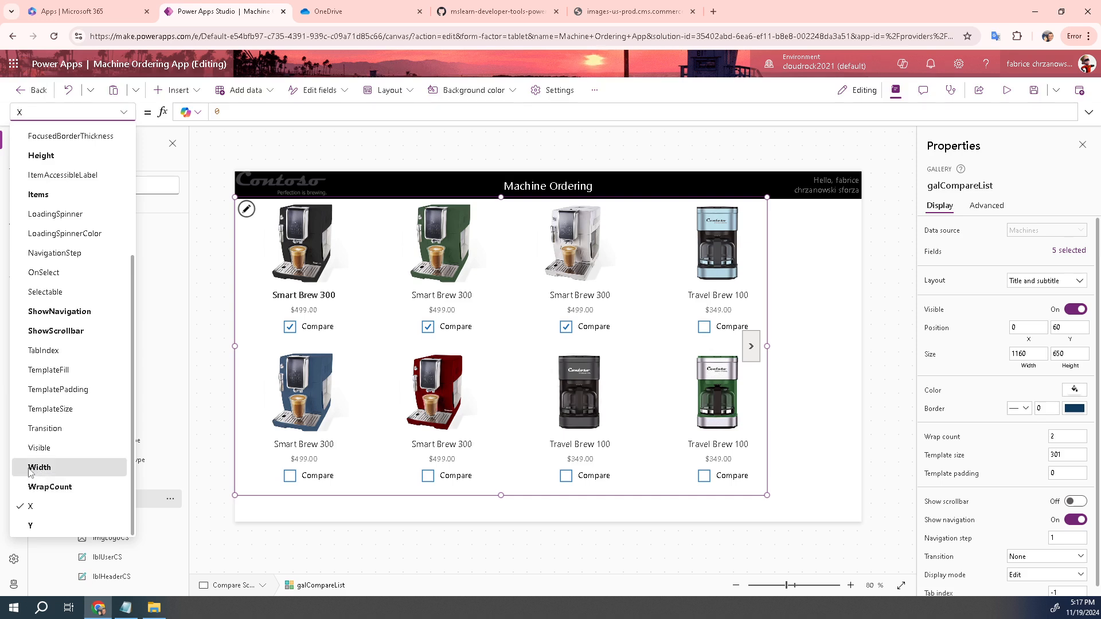
double_click(224, 112)
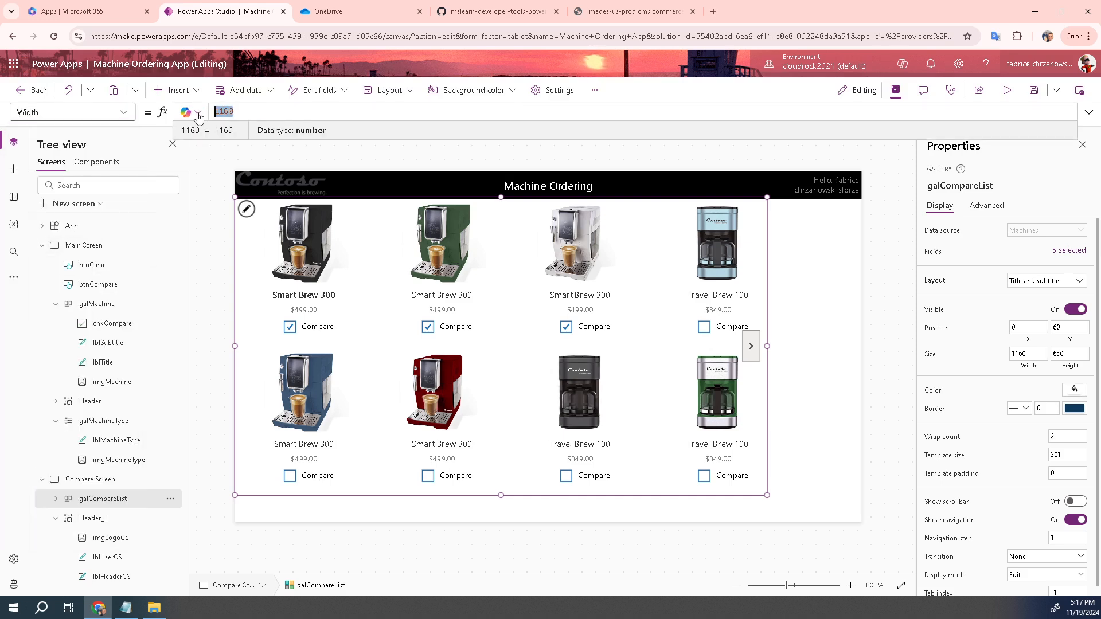
text(840)
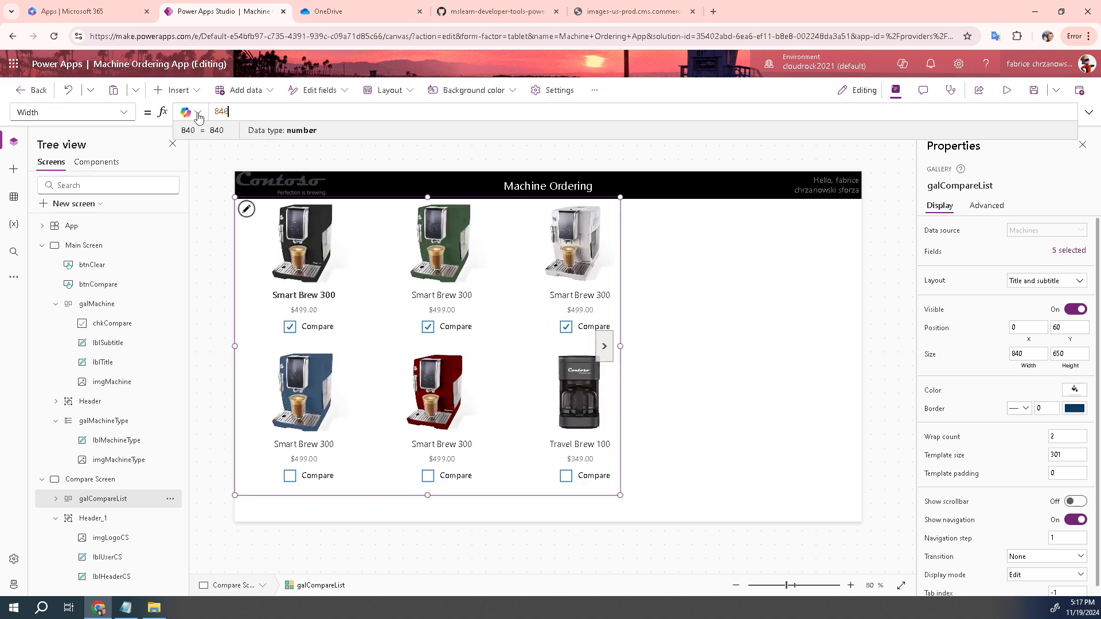
click(123, 112)
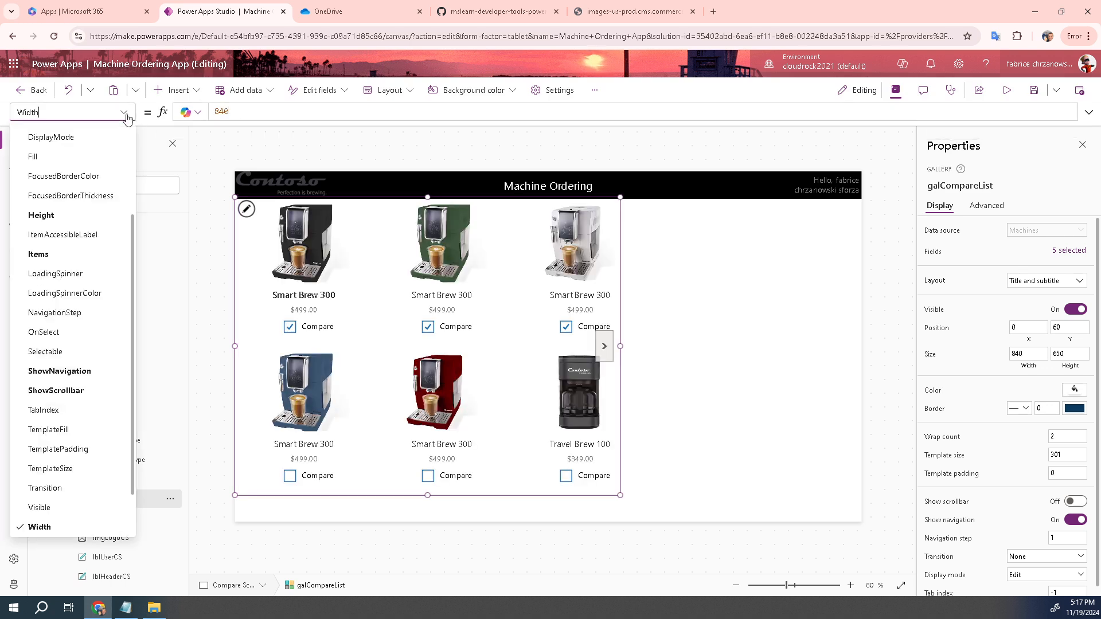
scroll(73, 262, down, 1)
scroll(74, 261, up, 4)
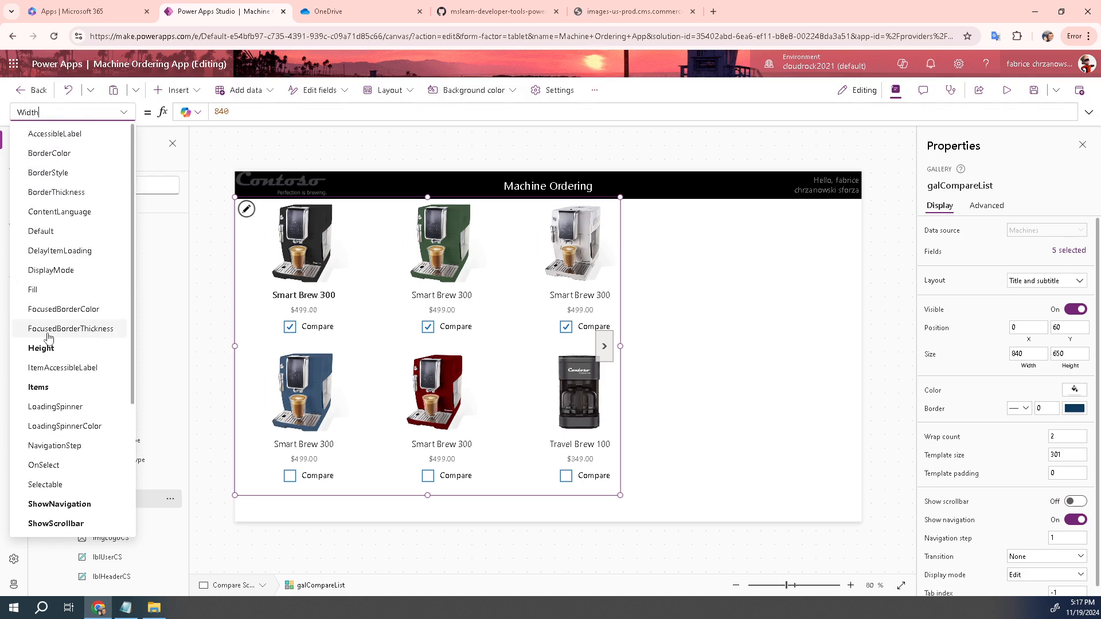
click(48, 352)
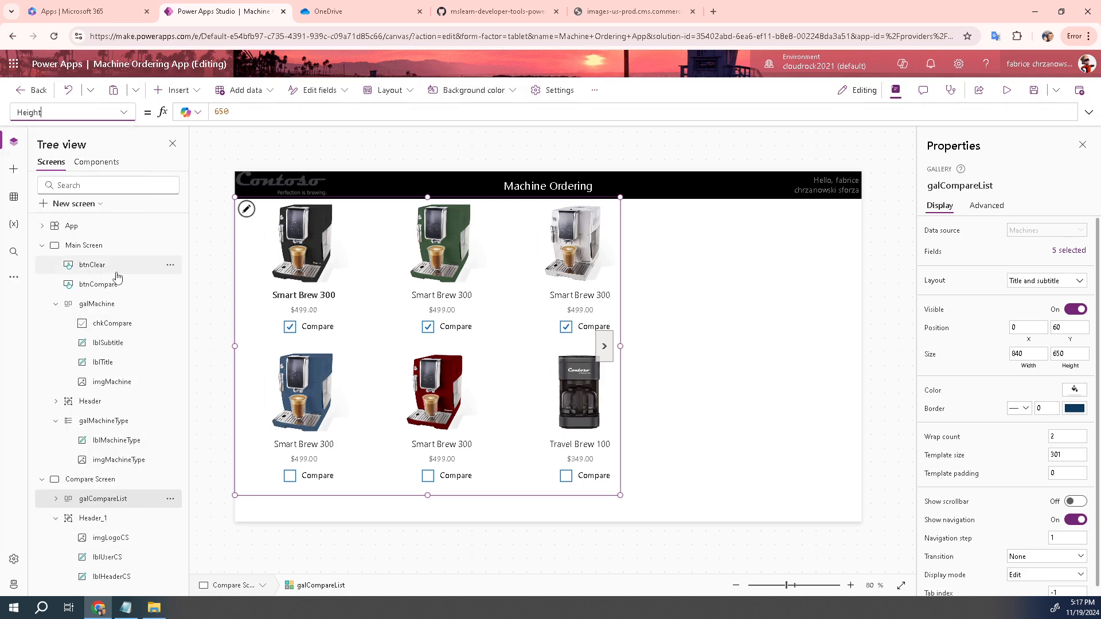
click(269, 106)
key(ctrl+a)
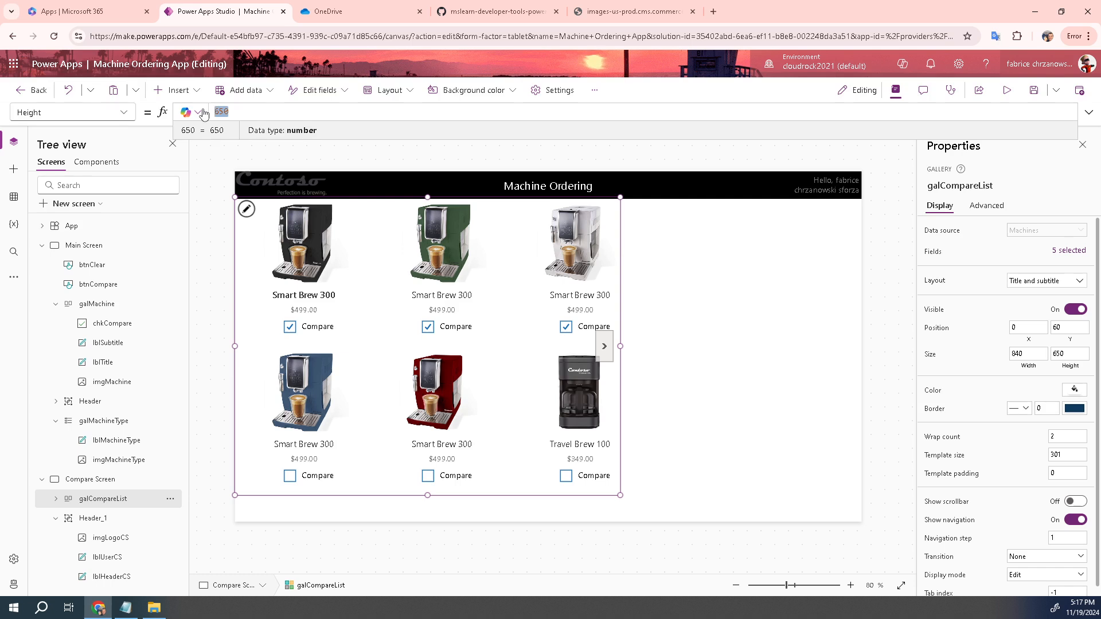
text(7)
text(00)
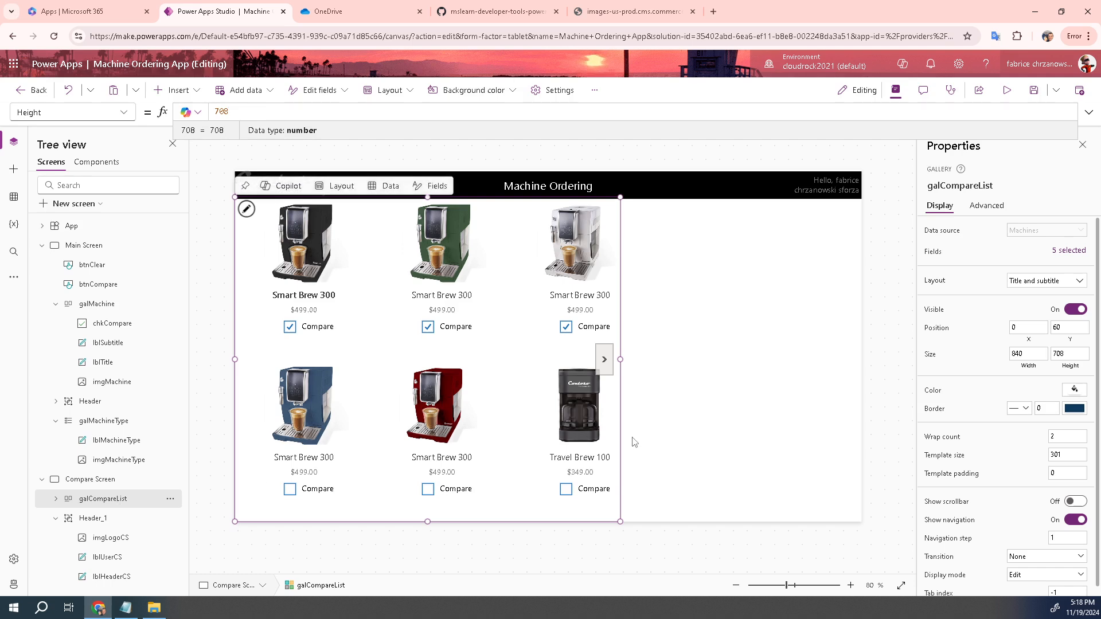
Change galCompareList's Wrap count from 2 to 1 in the Properties pane
click(1061, 437)
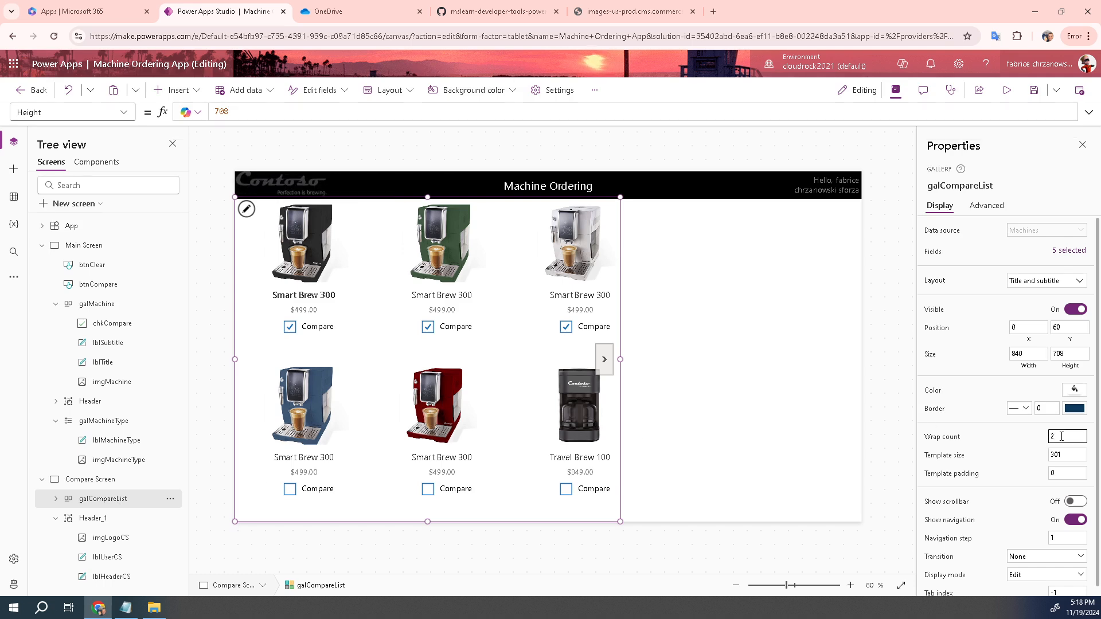
text(1)
click(994, 434)
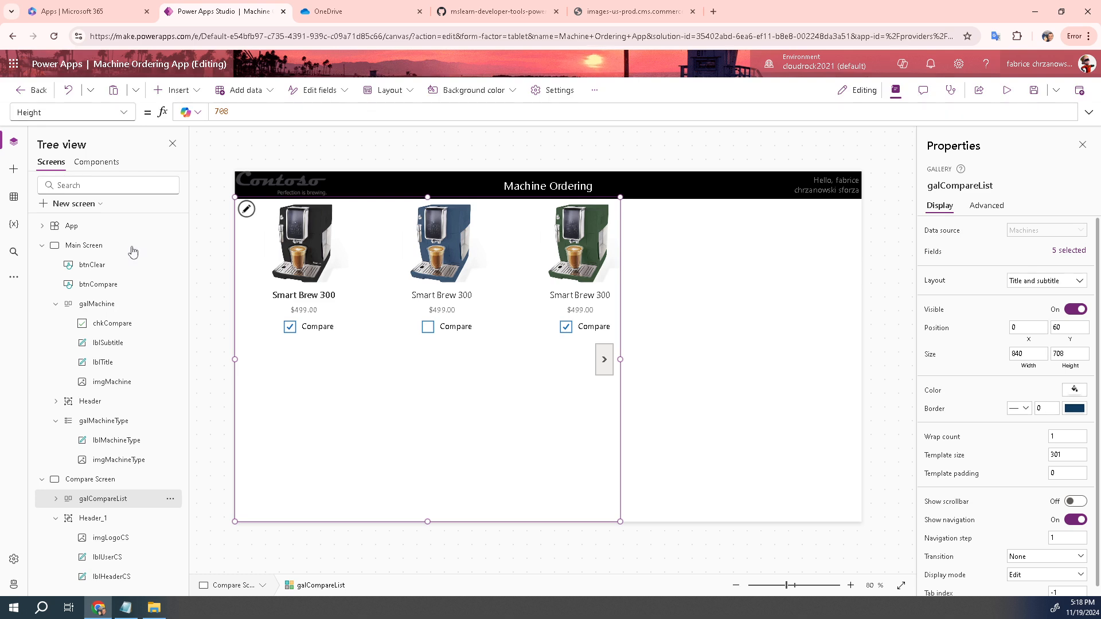
Replace galCompareList's Filter-based Items formula with CompareList
click(125, 117)
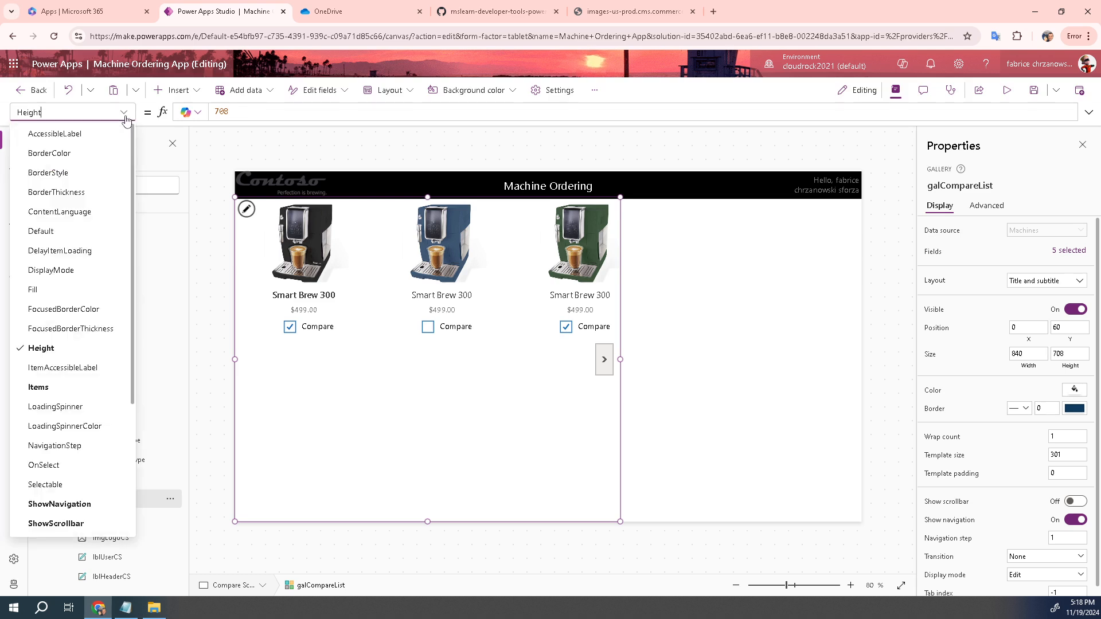
click(52, 388)
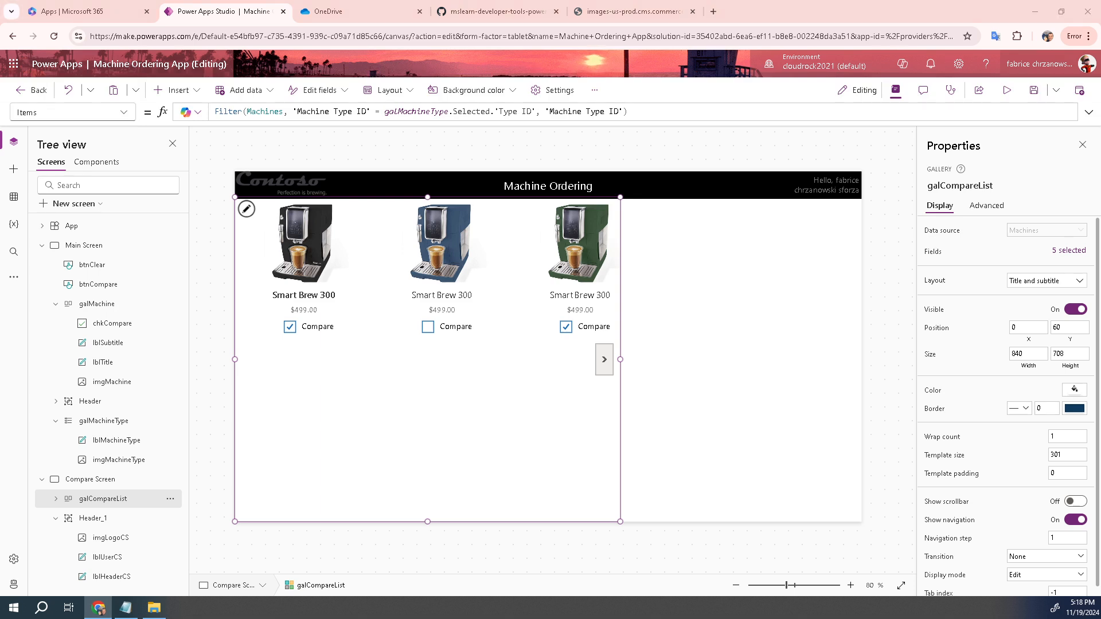
click(666, 113)
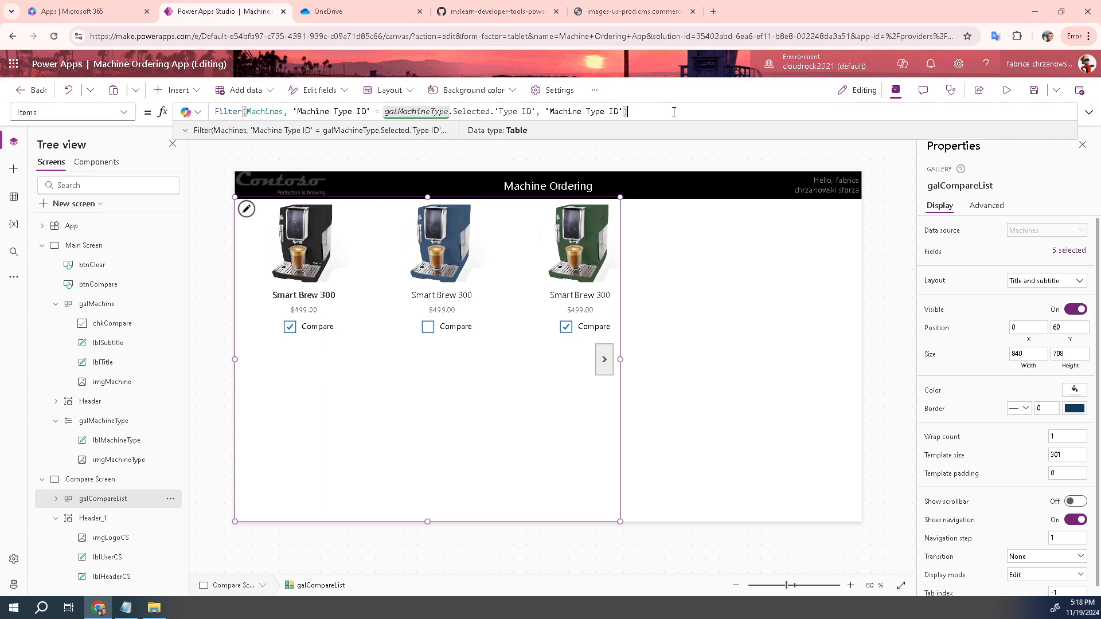
key(ctrl+a)
text(CompareList)
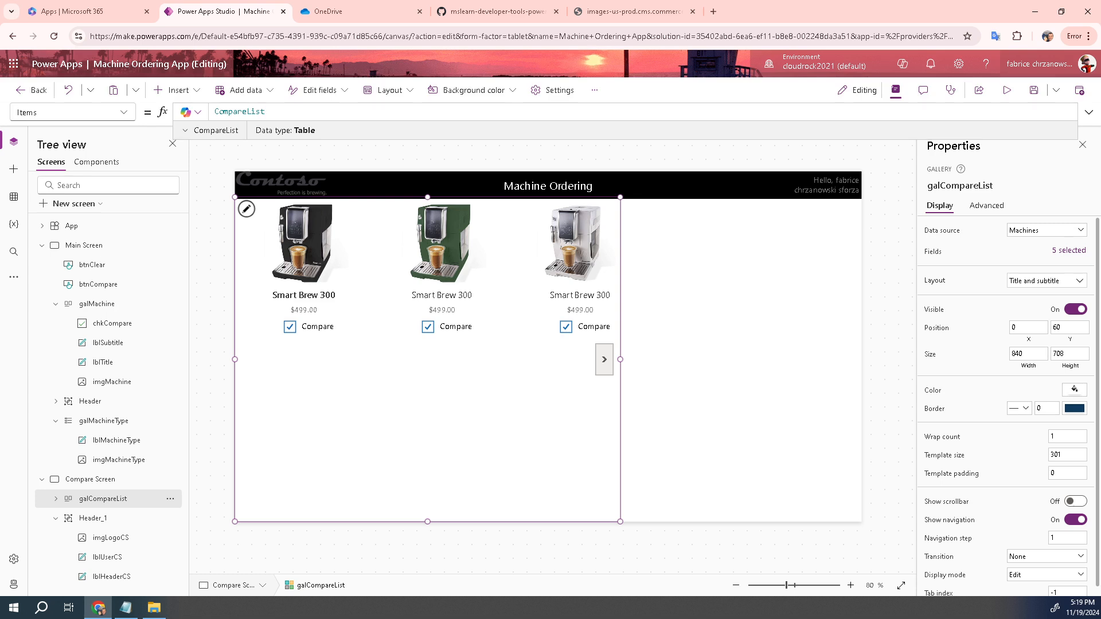
click(100, 488)
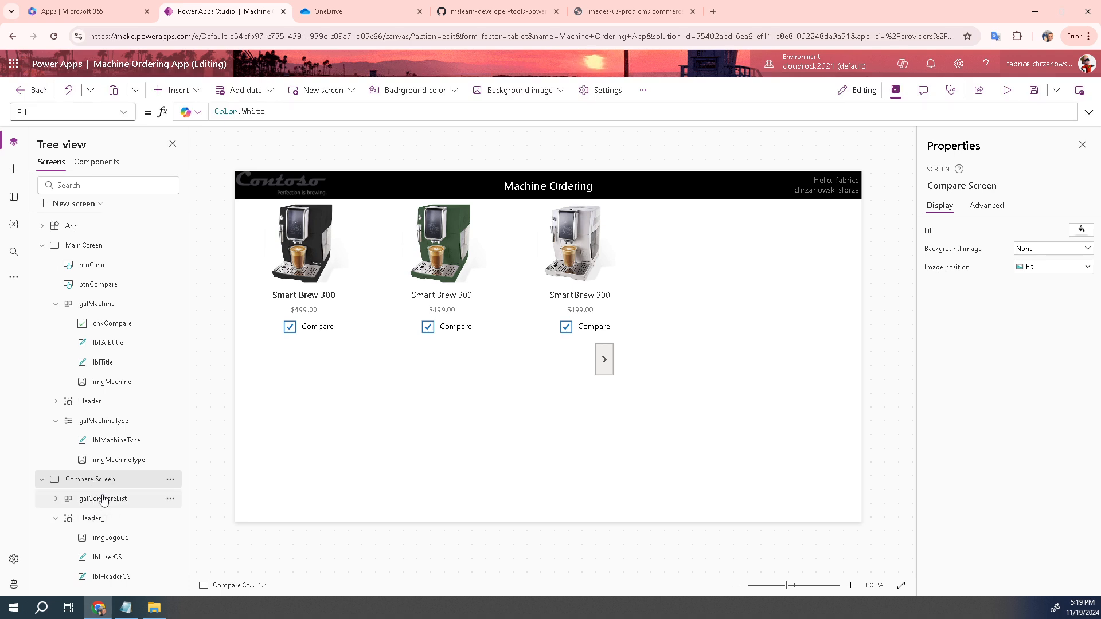
click(103, 499)
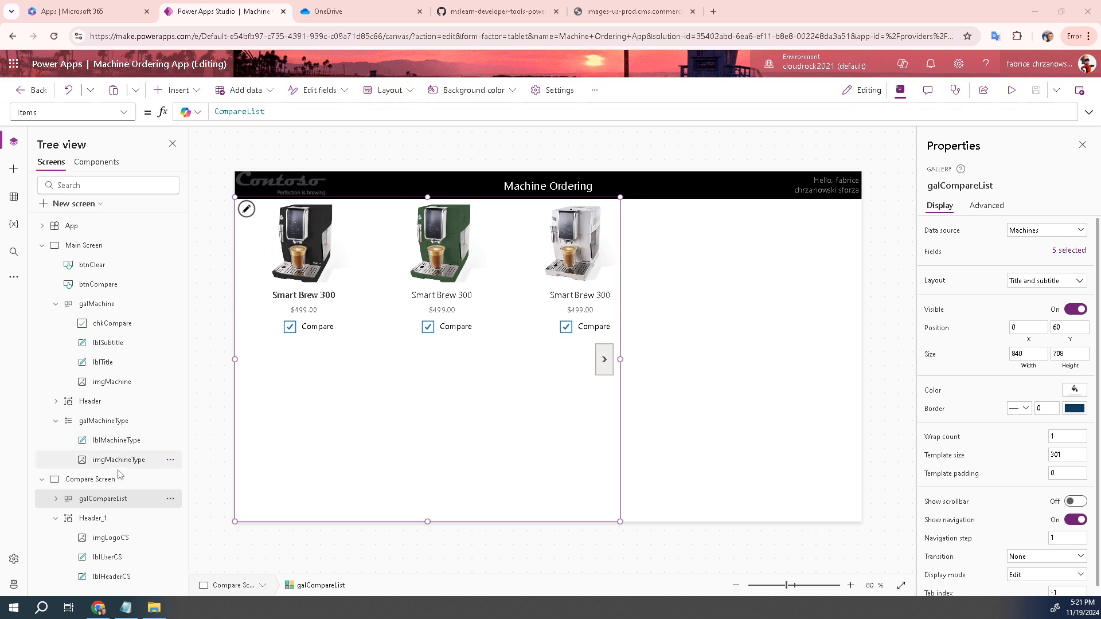
Delete the chkCompare_1 check box from galCompareList
click(56, 499)
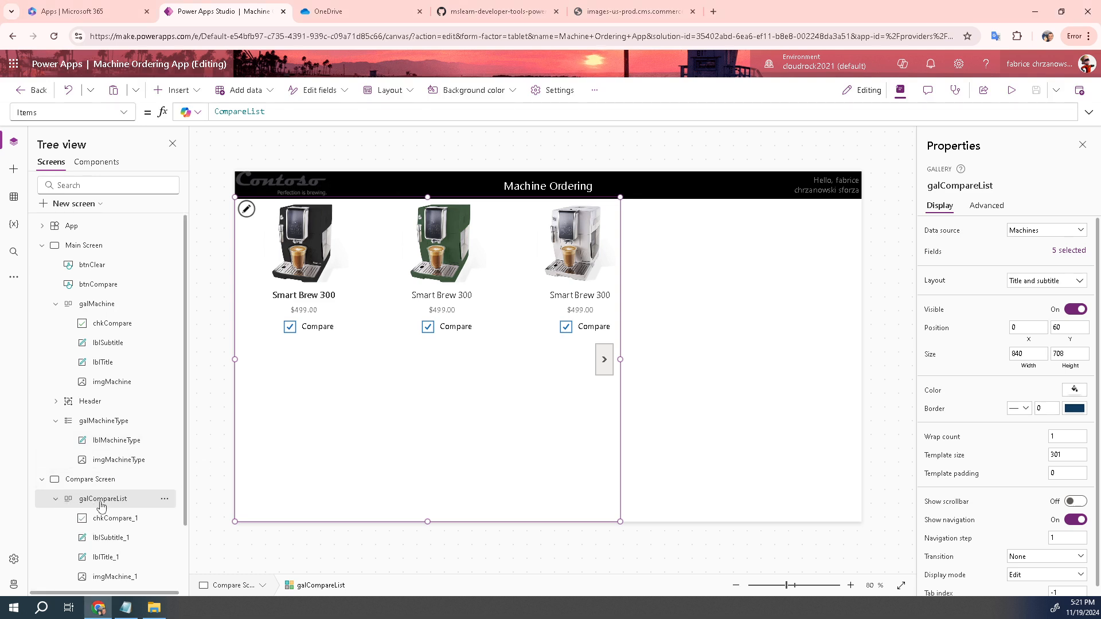
scroll(101, 504, down, 1)
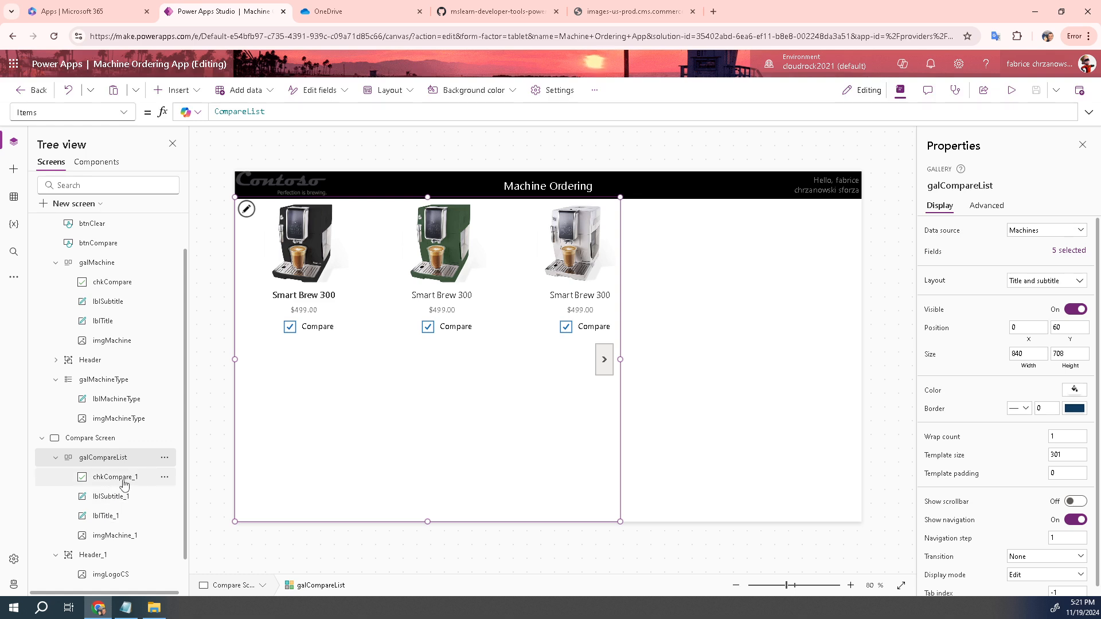
click(124, 484)
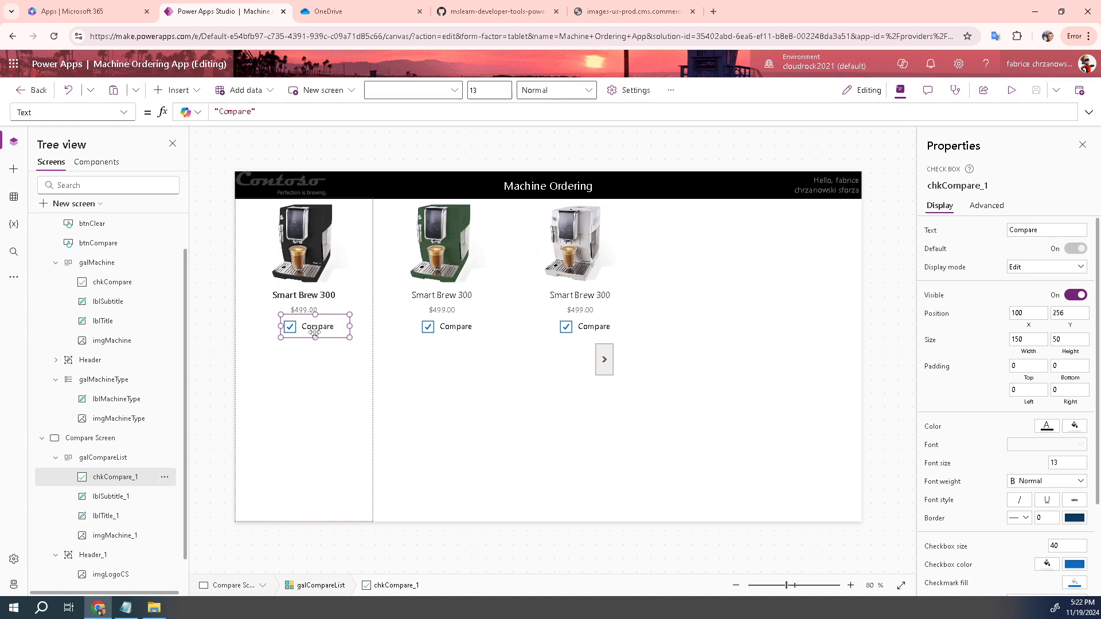
key(Delete)
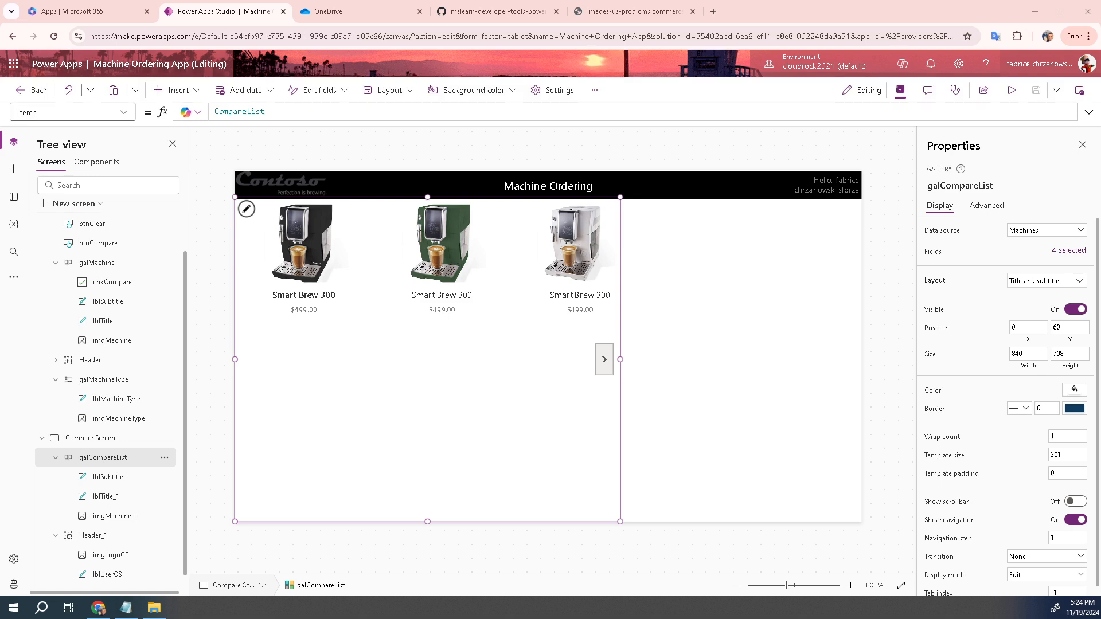
Duplicate the title label below the price and name the copy lblItemFeature
click(302, 296)
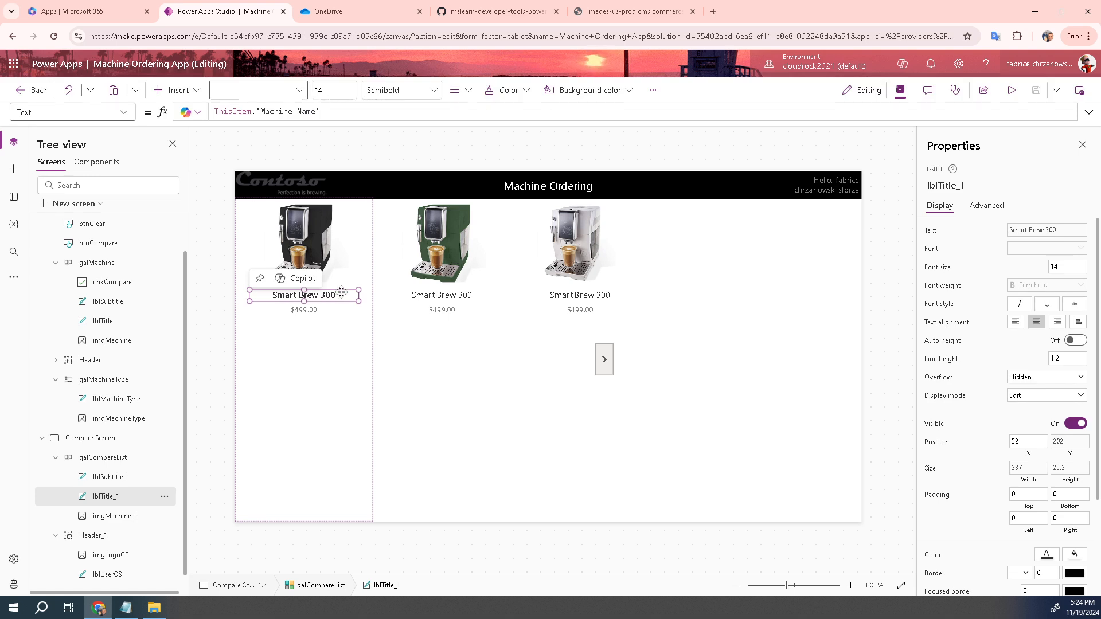
key(ctrl+v)
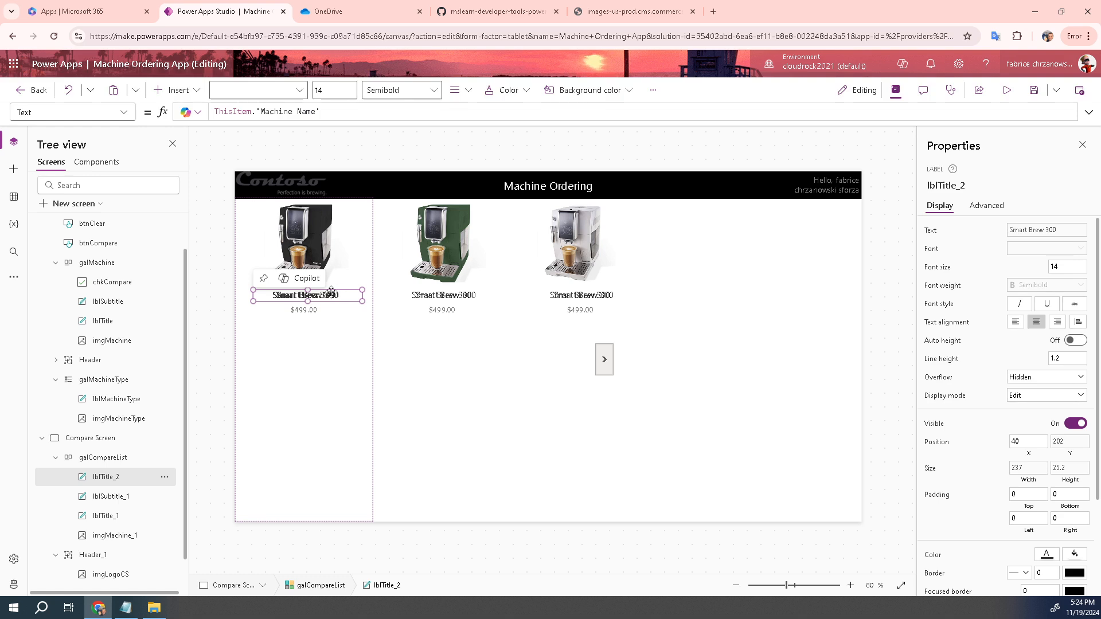
drag(329, 292, 325, 326)
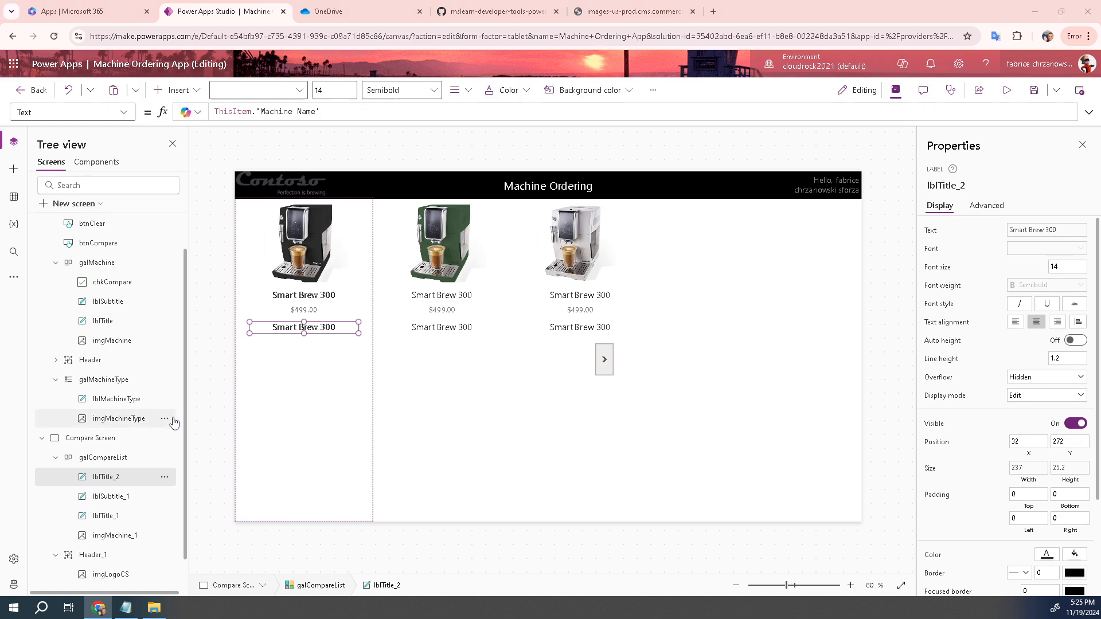
double_click(106, 477)
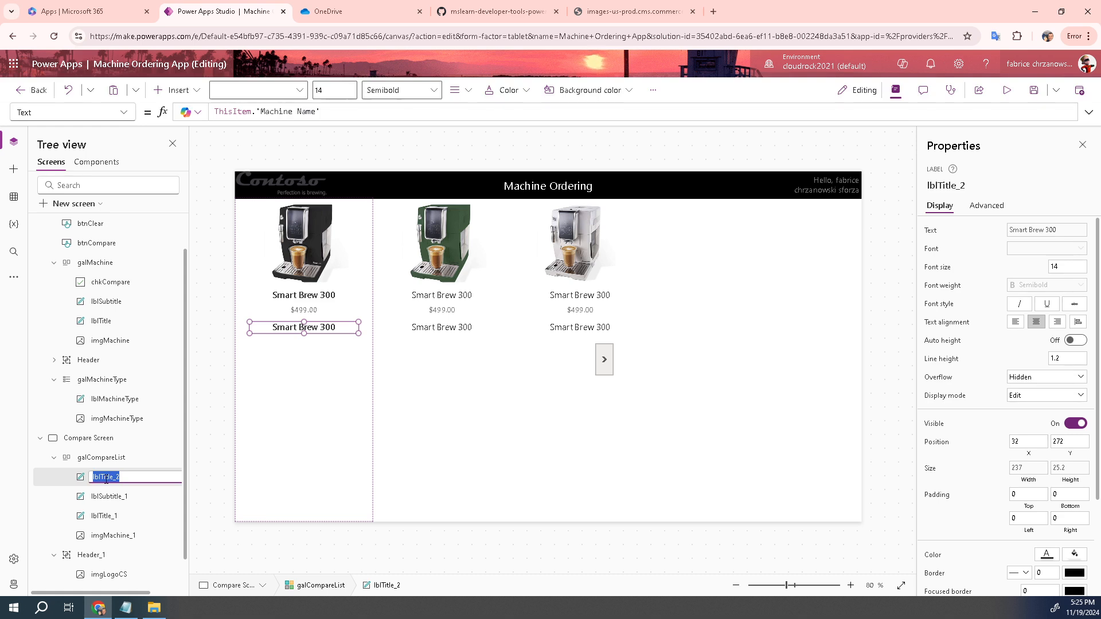
text(lblItemFeature)
click(306, 400)
click(314, 329)
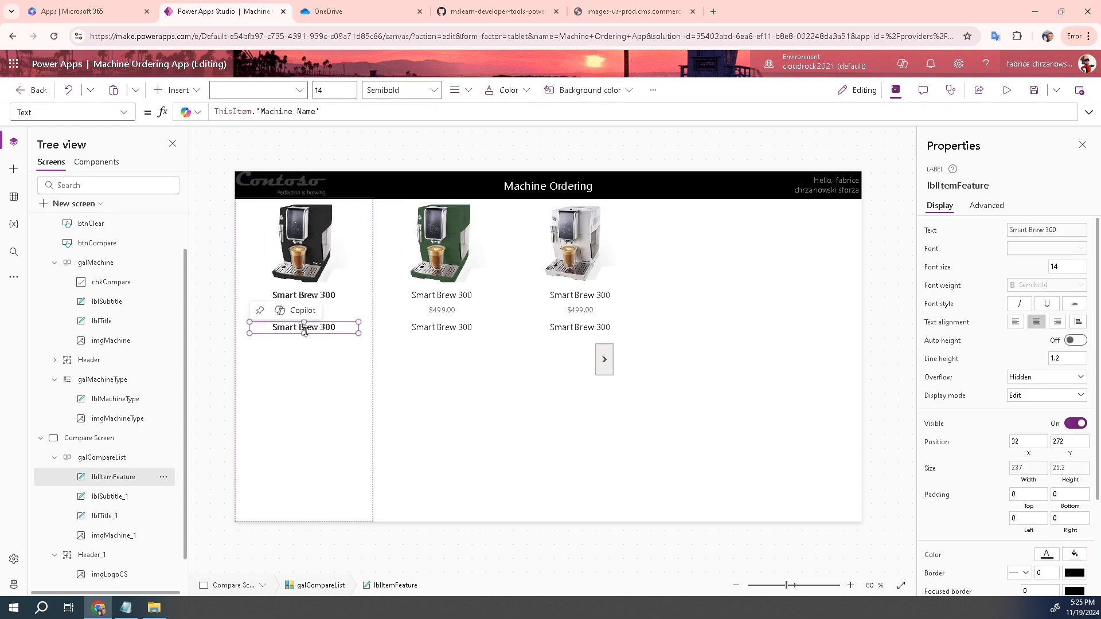
click(452, 328)
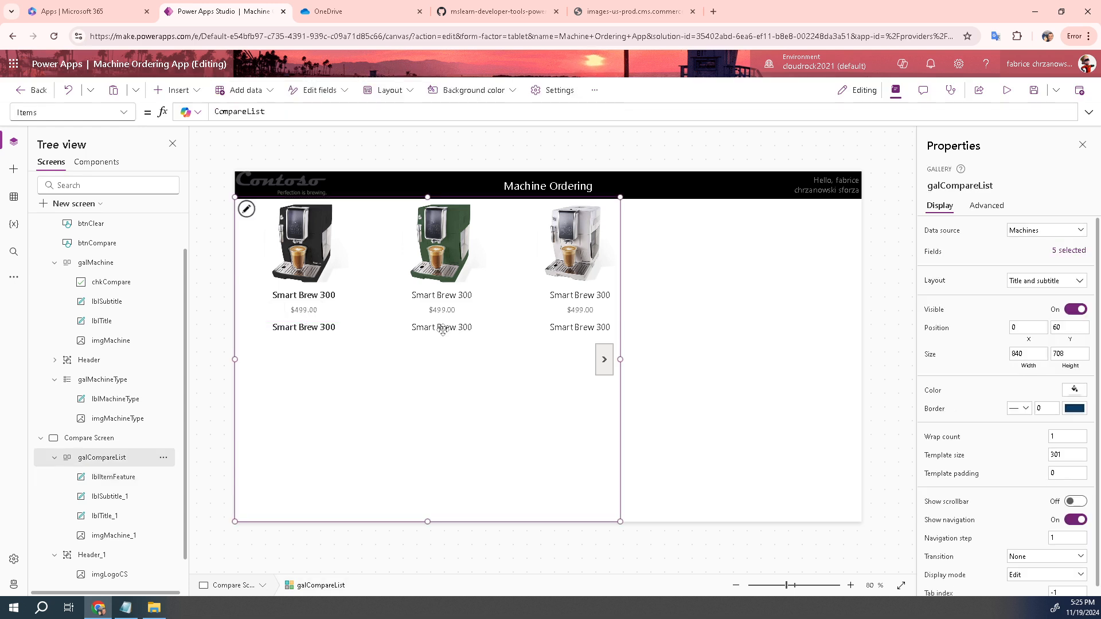
Bind lblItemFeature to the Feature field in the gallery's Fields panel
click(291, 330)
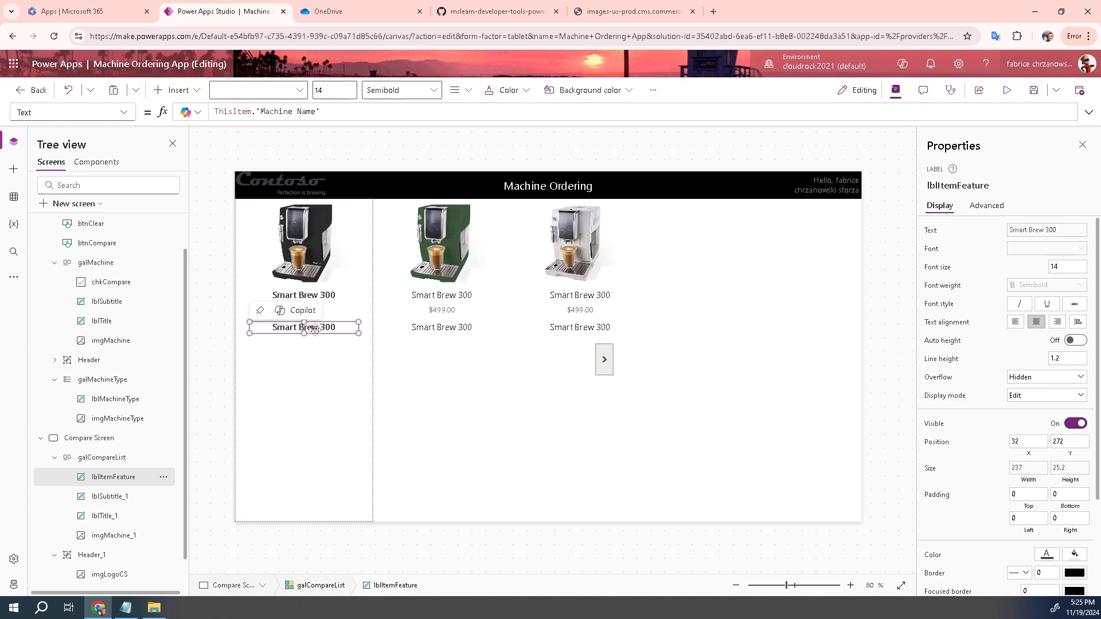
click(124, 459)
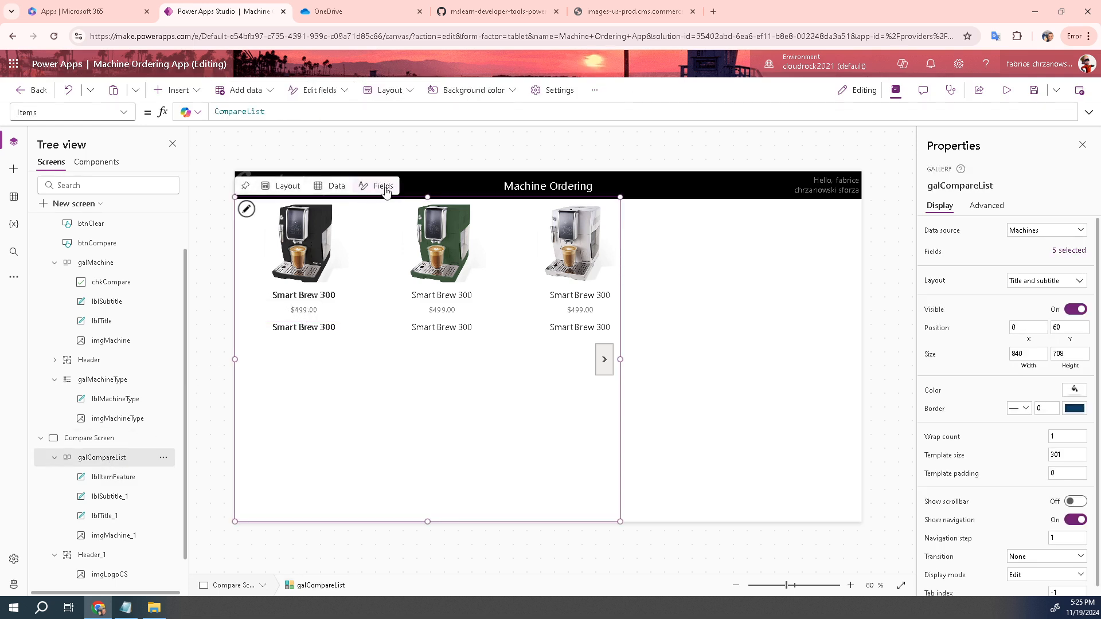
click(384, 188)
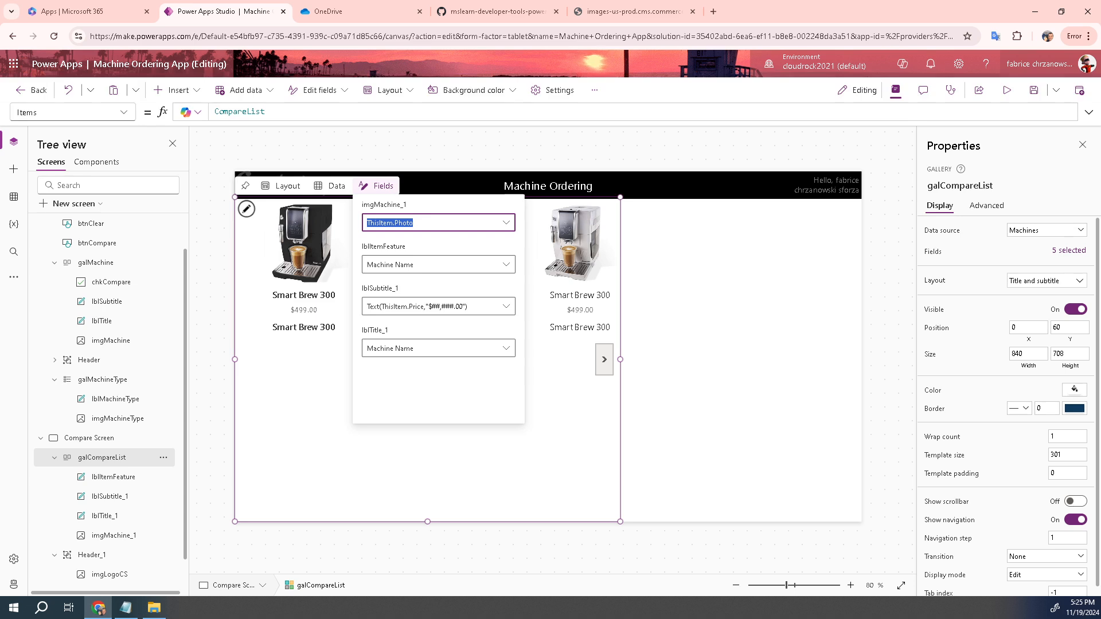
click(505, 266)
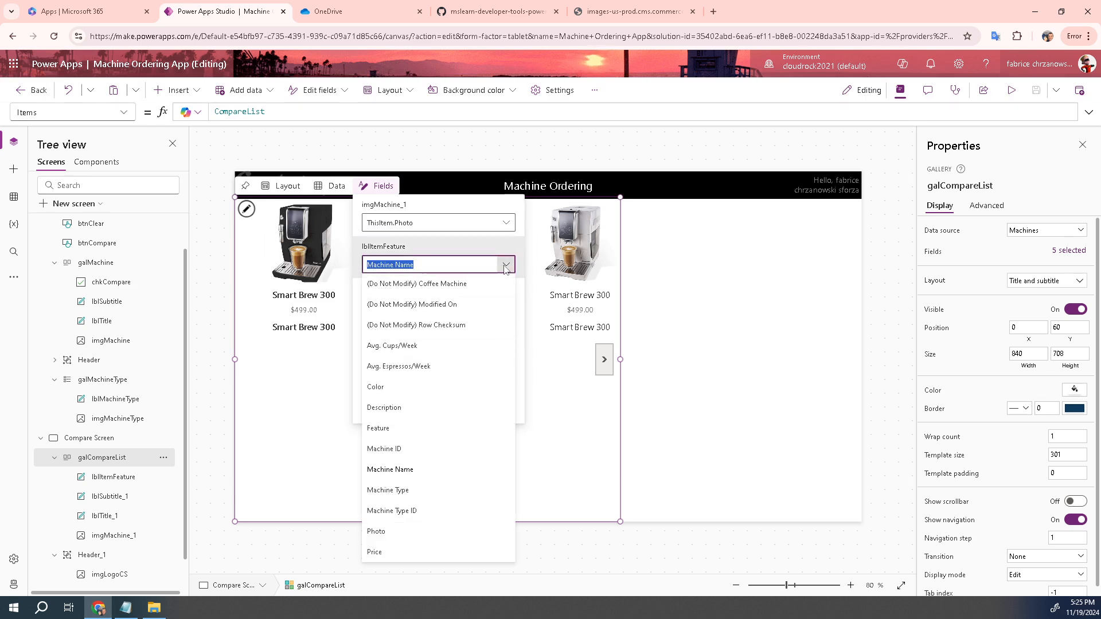
click(380, 426)
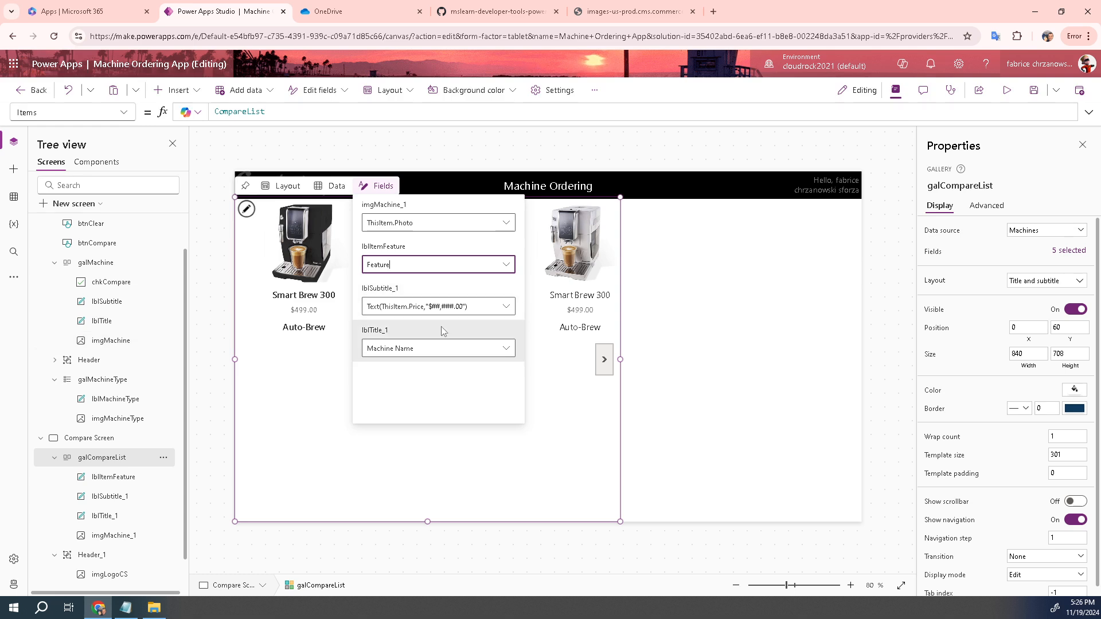
click(429, 445)
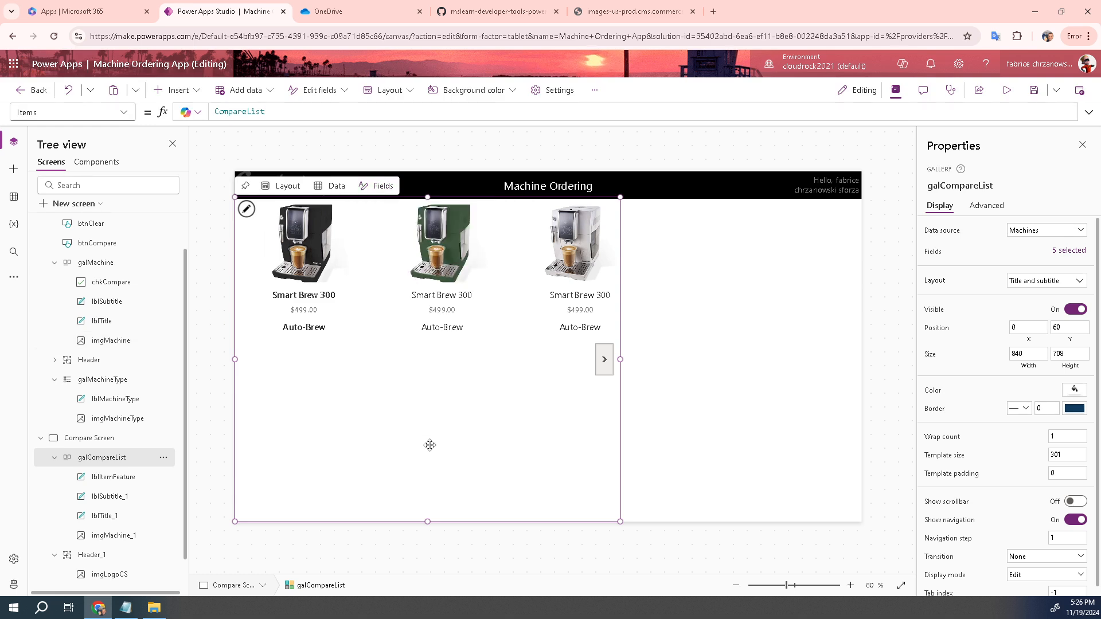
double_click(302, 332)
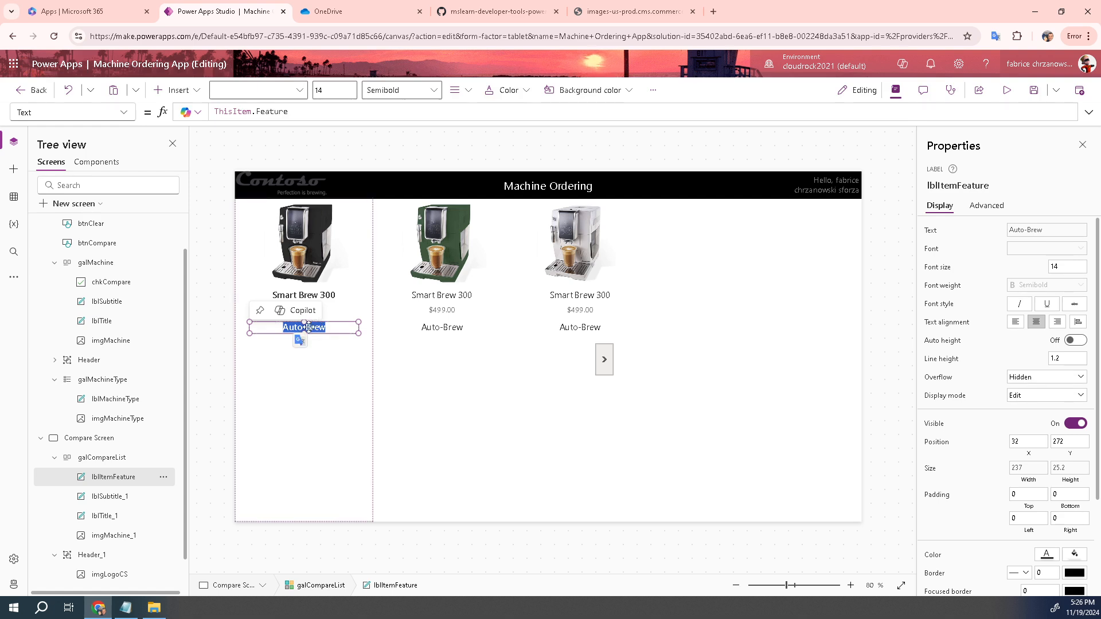
Set lblItemFeature's font weight to Normal and its font to Open Sans
click(132, 458)
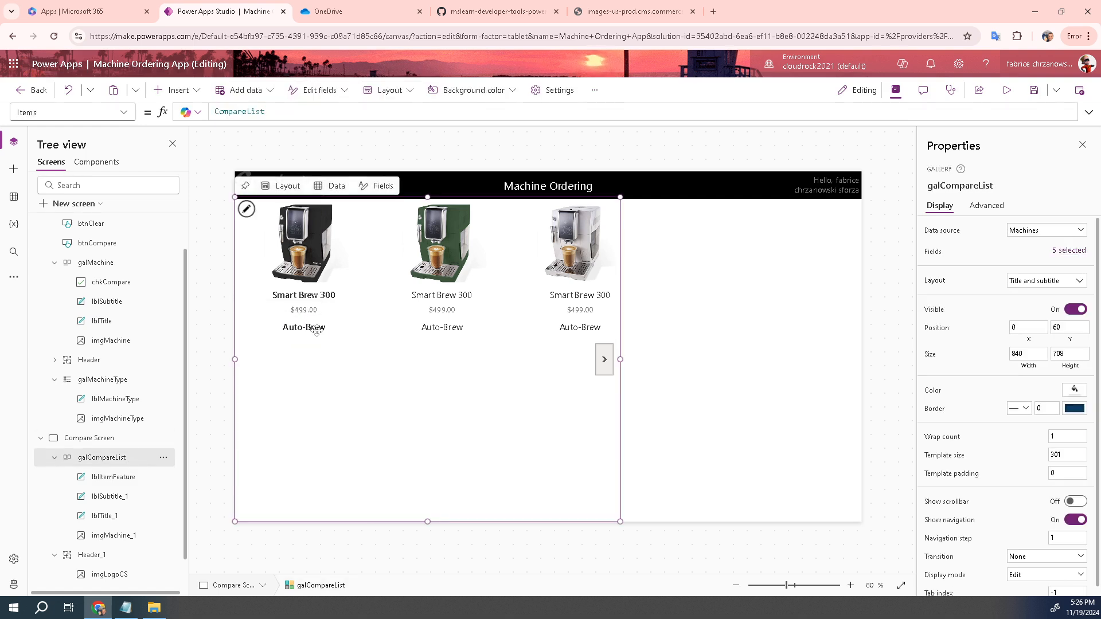
click(315, 330)
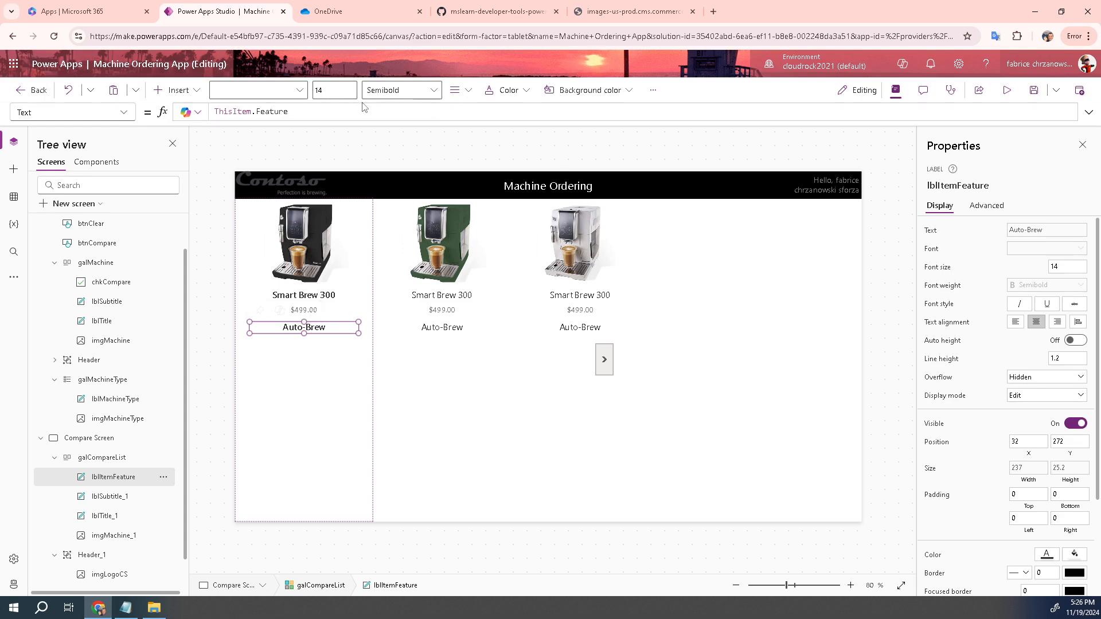
click(433, 92)
click(395, 152)
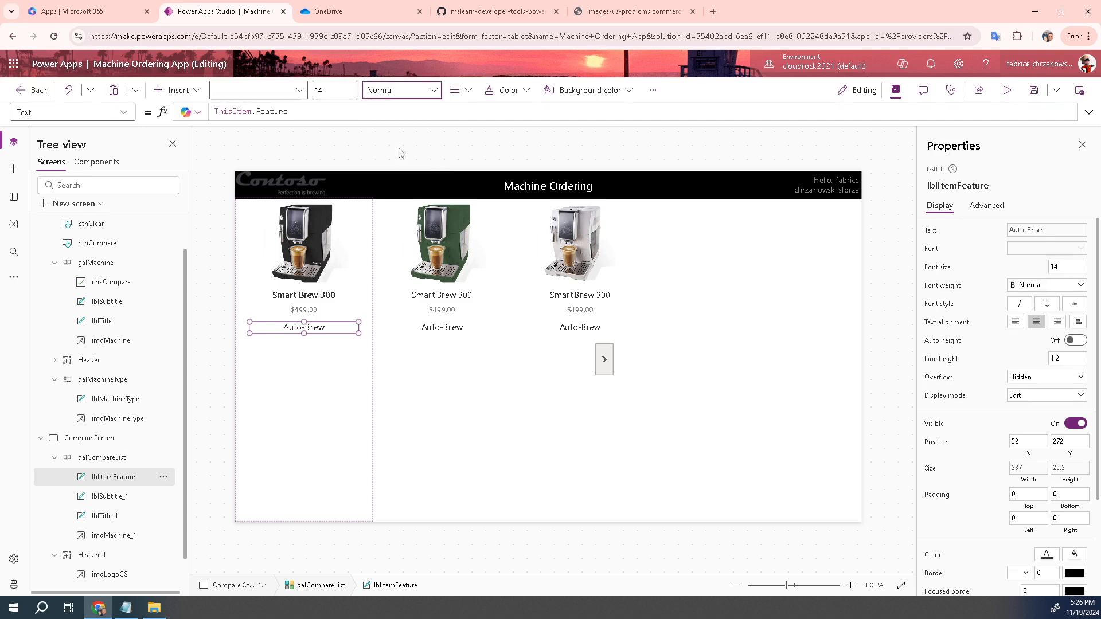
click(301, 92)
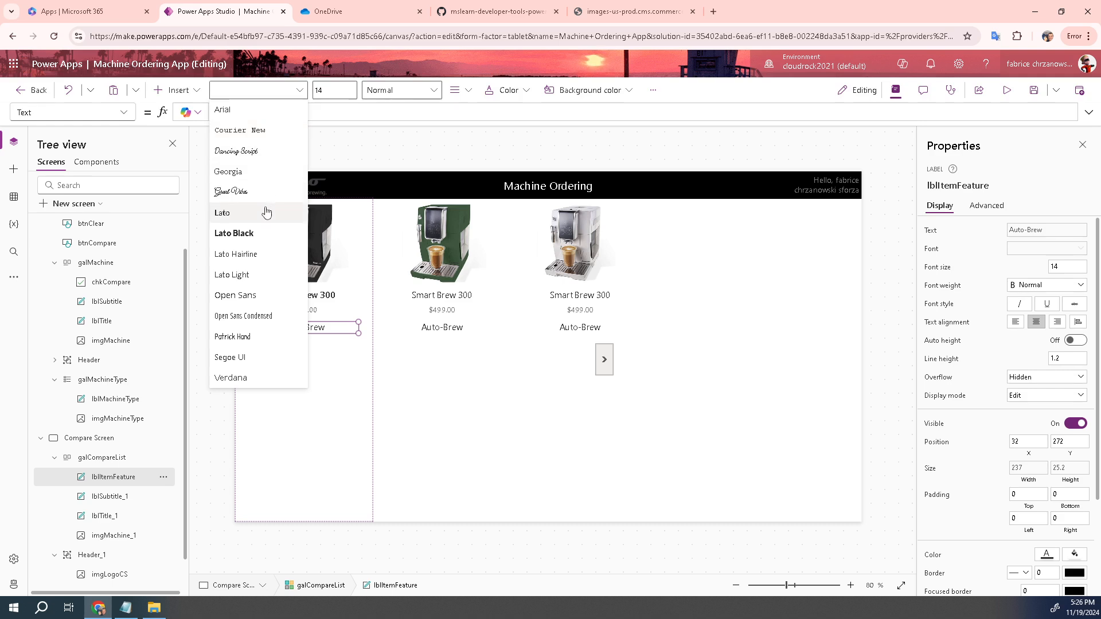
click(239, 301)
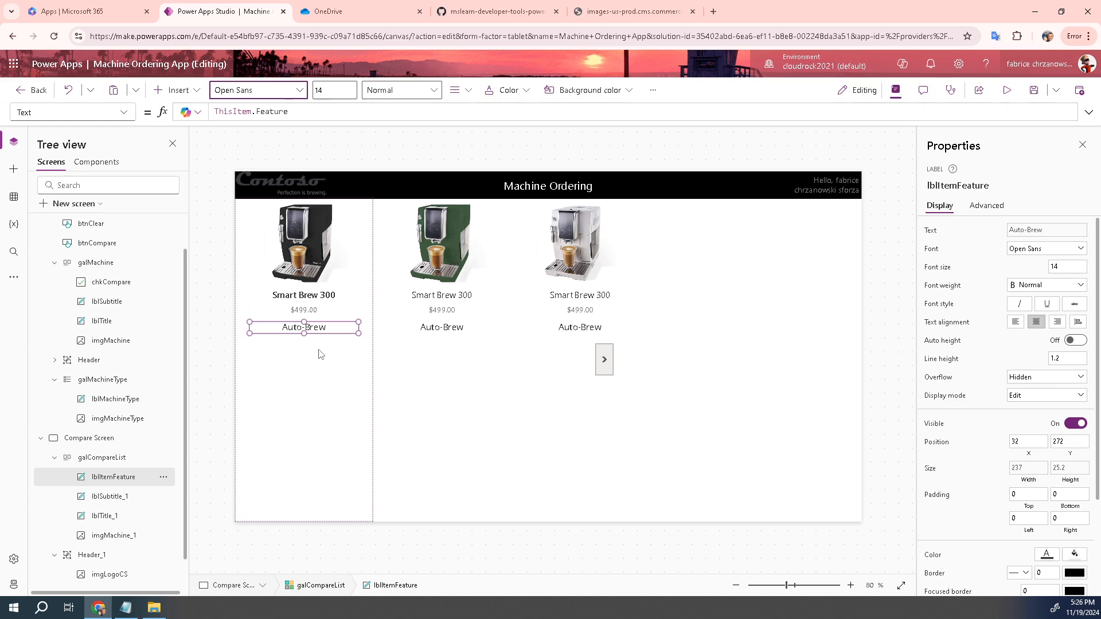
click(320, 327)
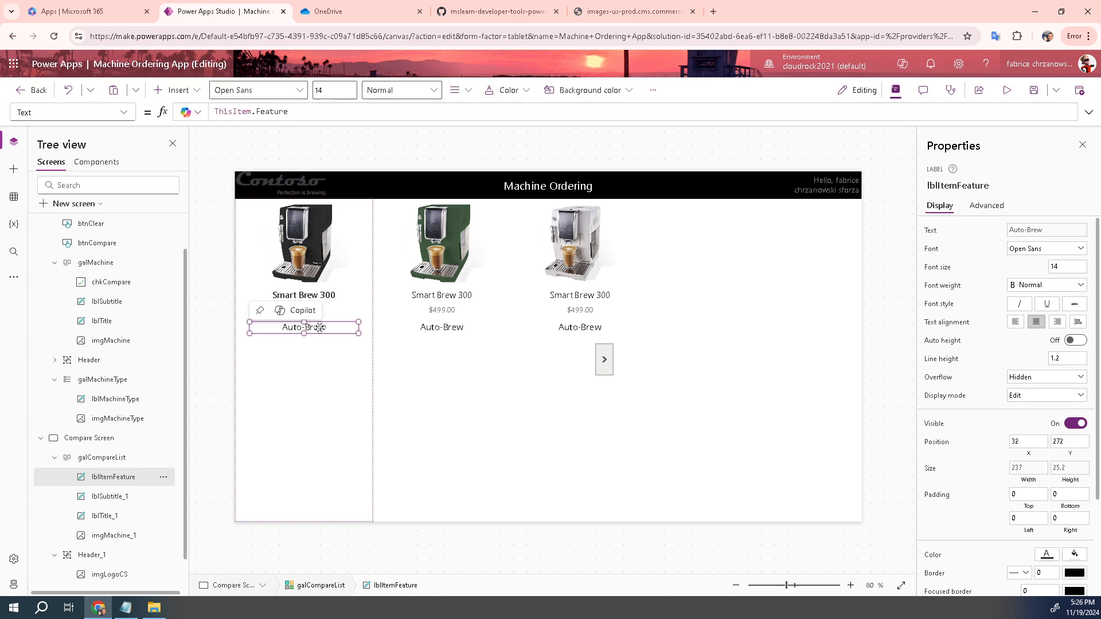
click(105, 458)
click(305, 328)
Duplicate the feature label below Auto-Brew and rename the copy lblAvgCups/Week
key(ctrl+c)
key(ctrl+v)
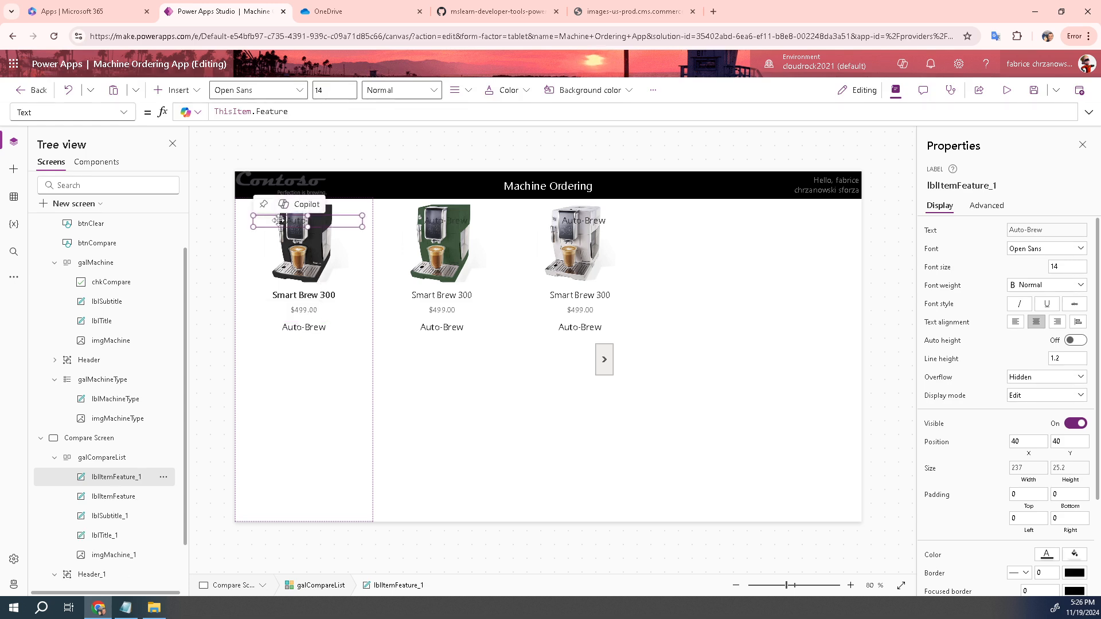
drag(277, 221, 270, 348)
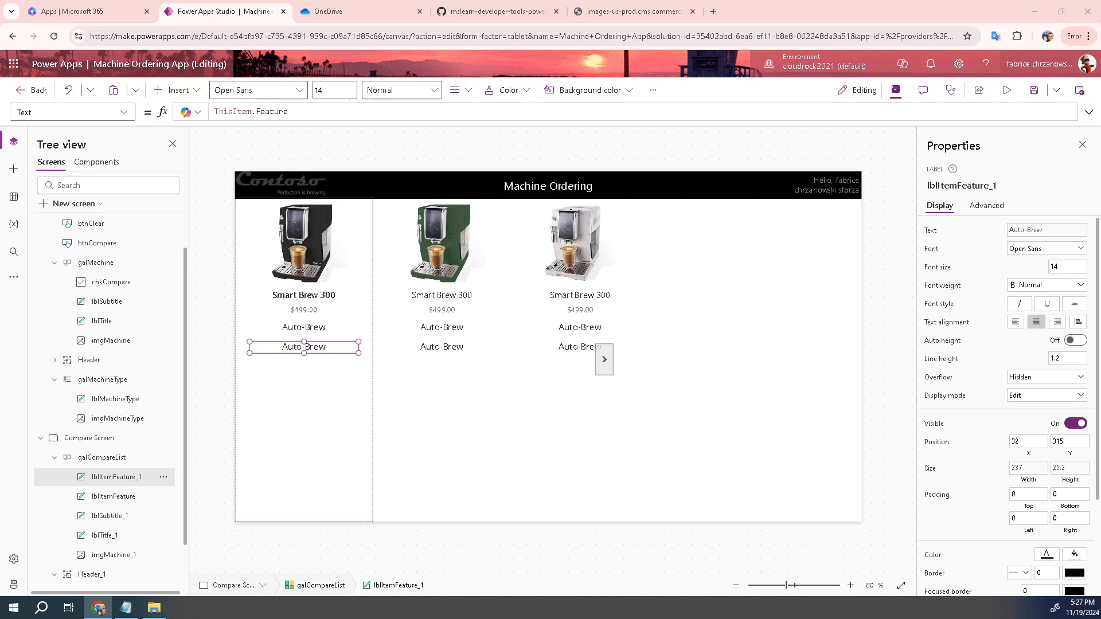
double_click(118, 477)
key(ctrl+v)
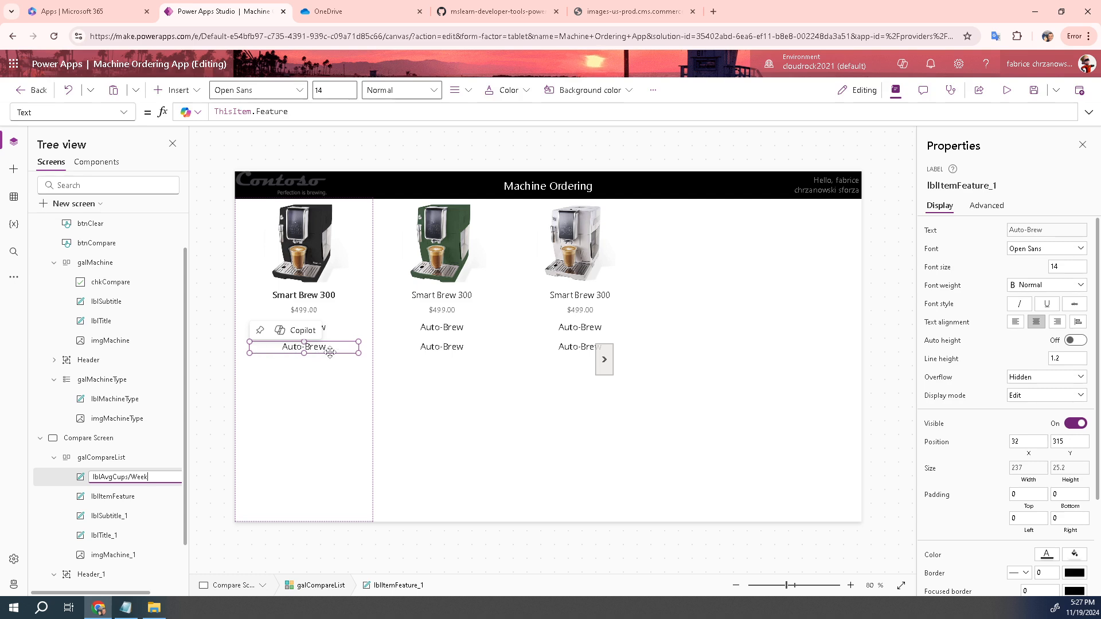
Bind lblAvgCups/Week to the gallery's Avg. Cups/Week field so each item shows 50-100
key(Return)
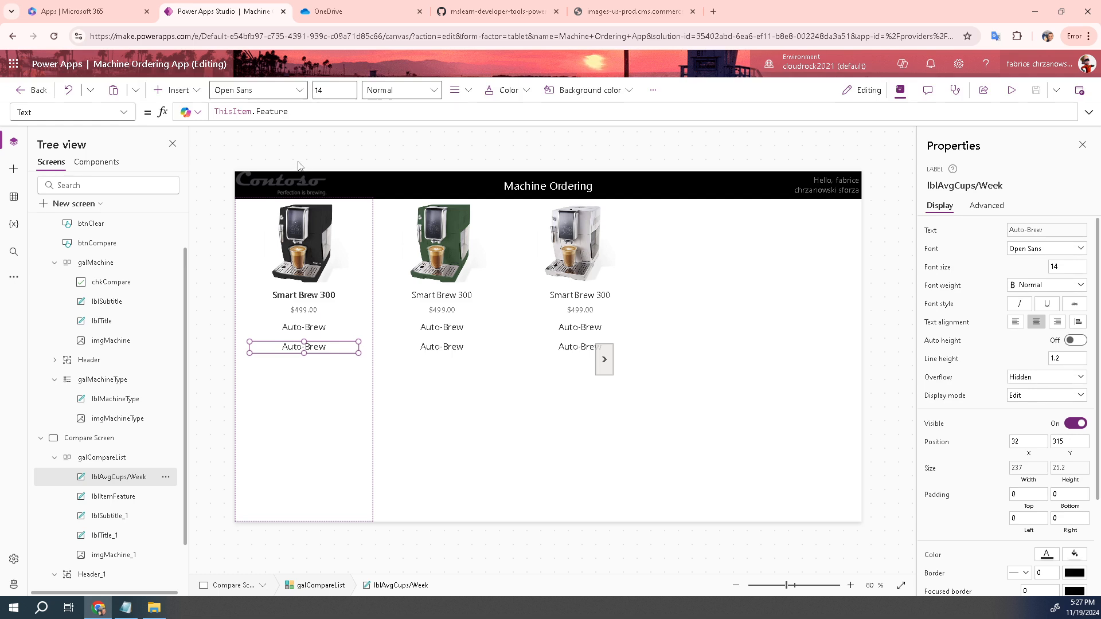
click(81, 437)
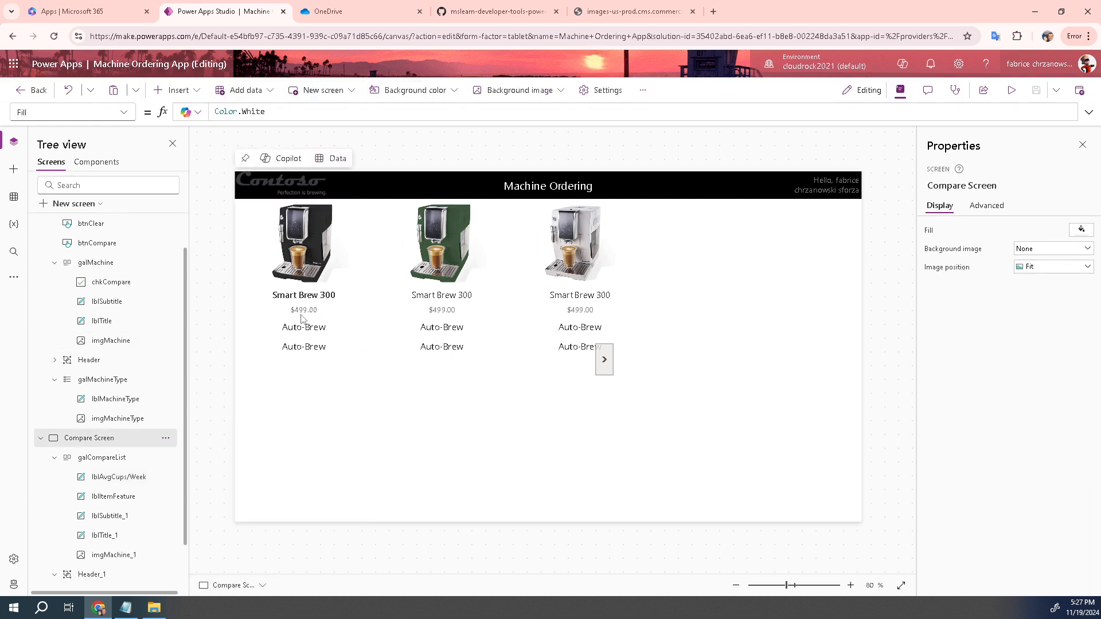
click(103, 458)
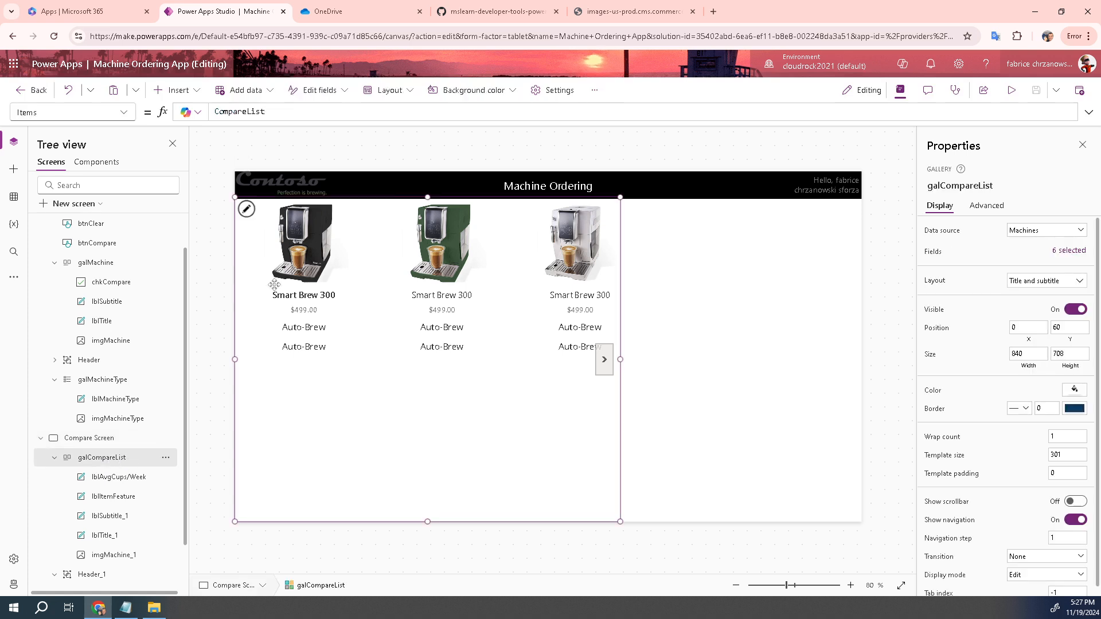
click(381, 186)
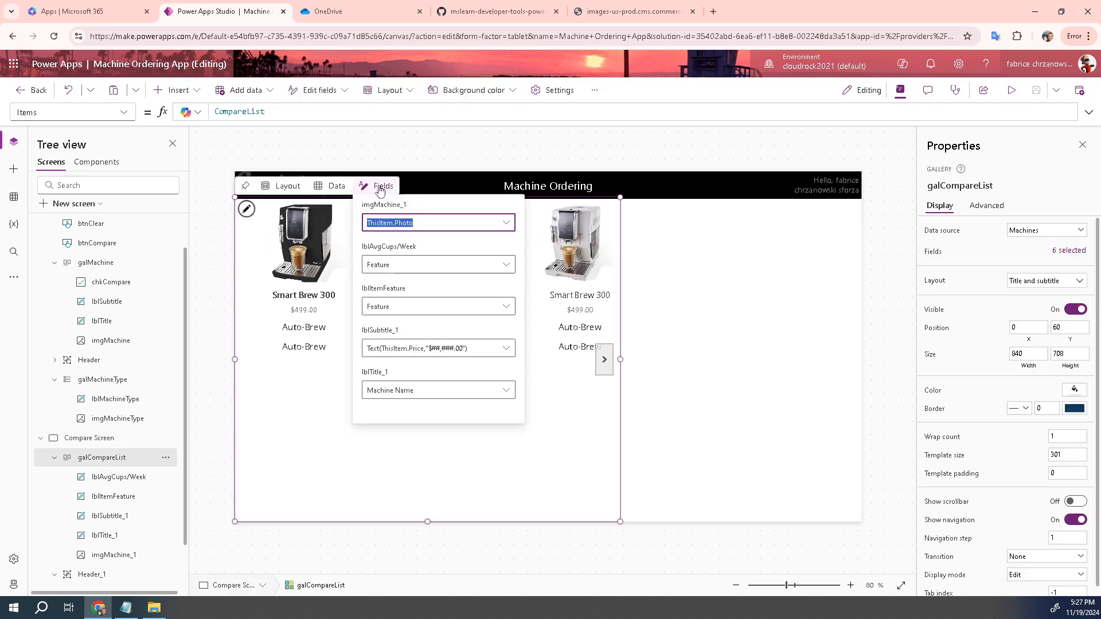
click(506, 265)
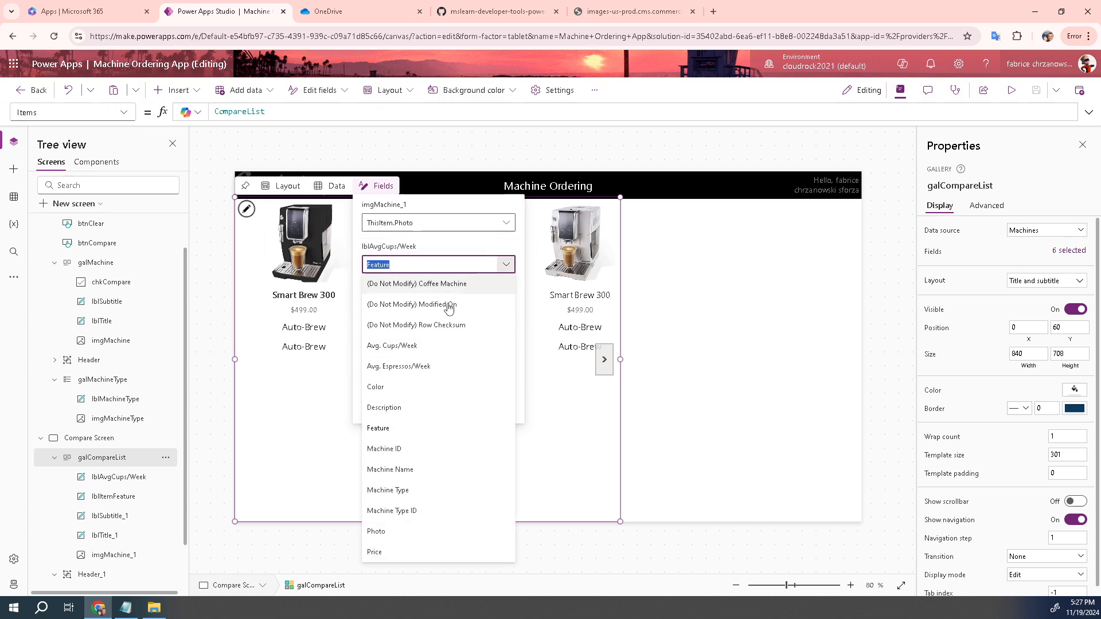
click(393, 346)
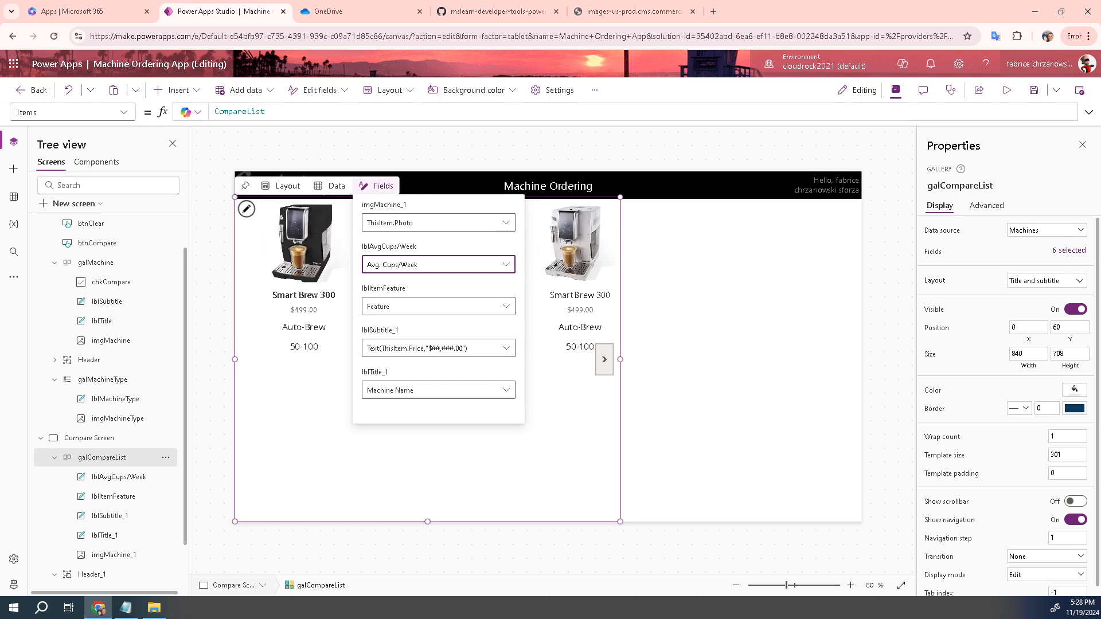
click(285, 413)
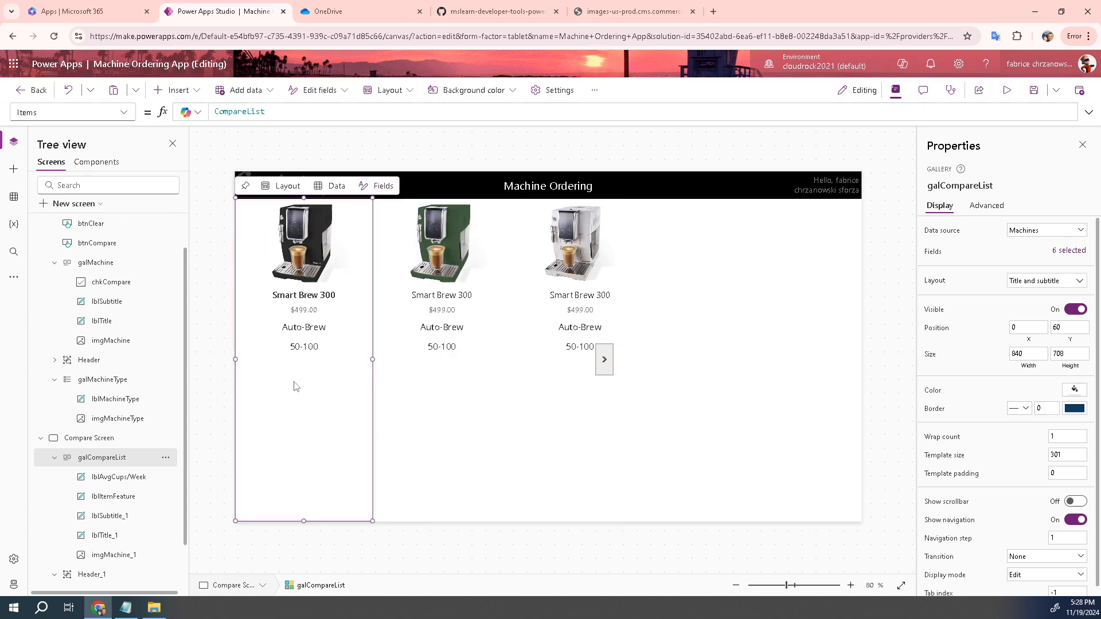
click(304, 348)
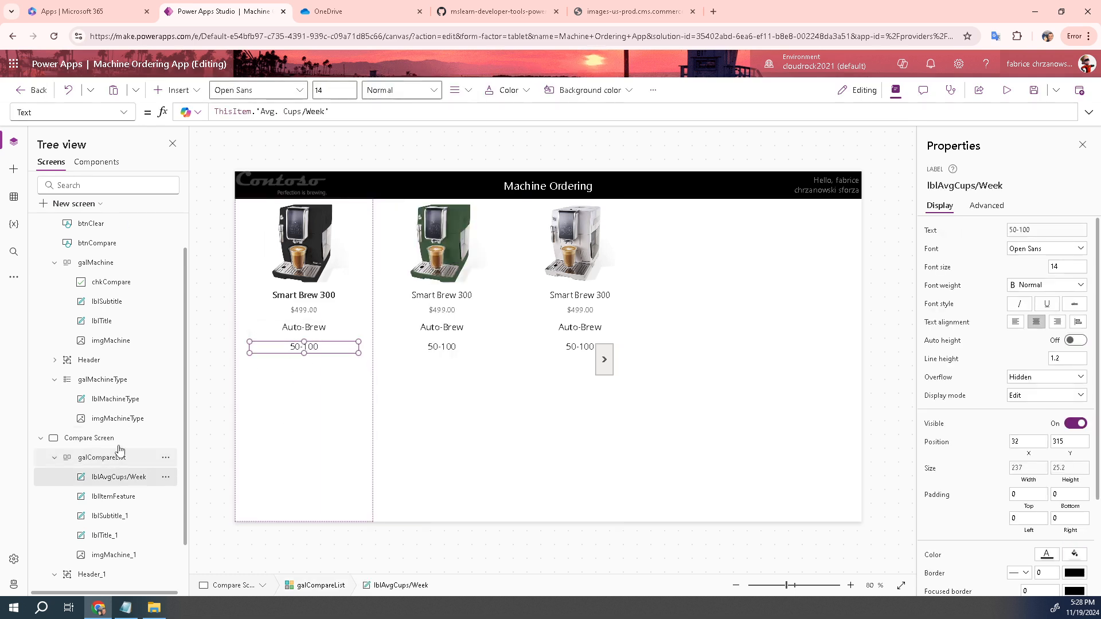
Duplicate the 50-100 label and position the copy just beneath it
click(297, 346)
click(298, 349)
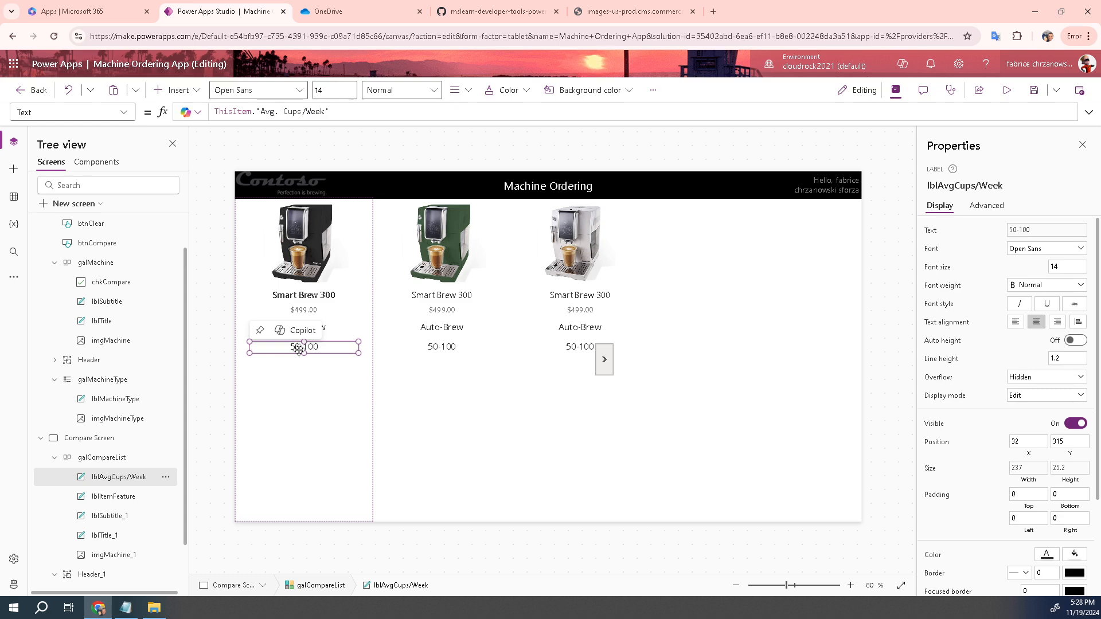
key(ctrl+c)
key(ctrl+v)
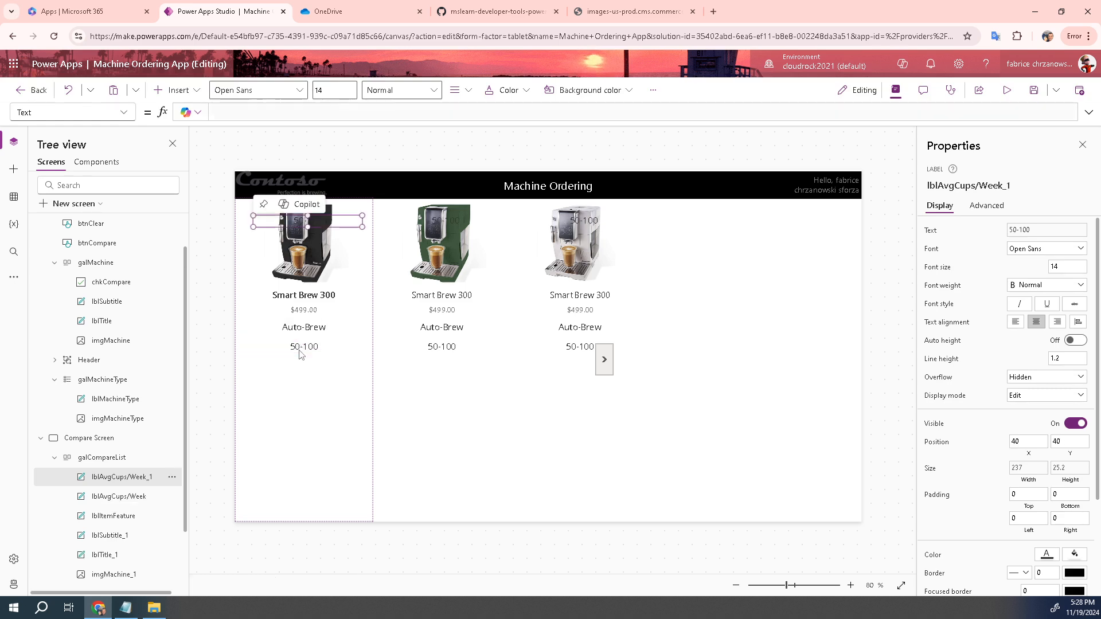
drag(277, 217, 275, 381)
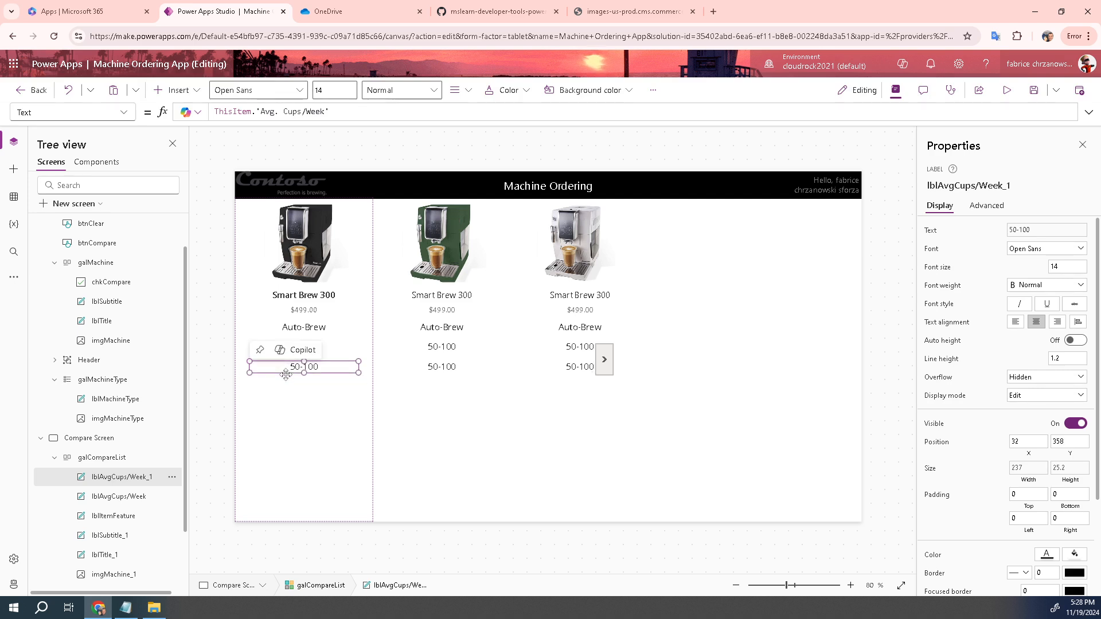
drag(286, 375, 286, 369)
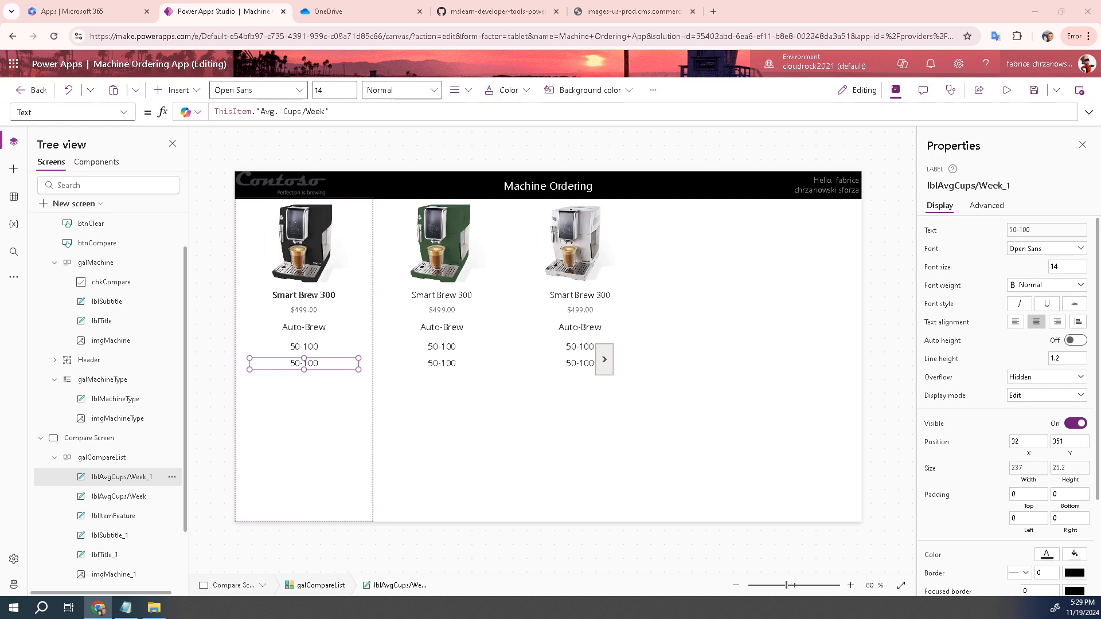
Rename the copied label lblAvgAvg.Espressos/Week, removing the stray space
double_click(134, 483)
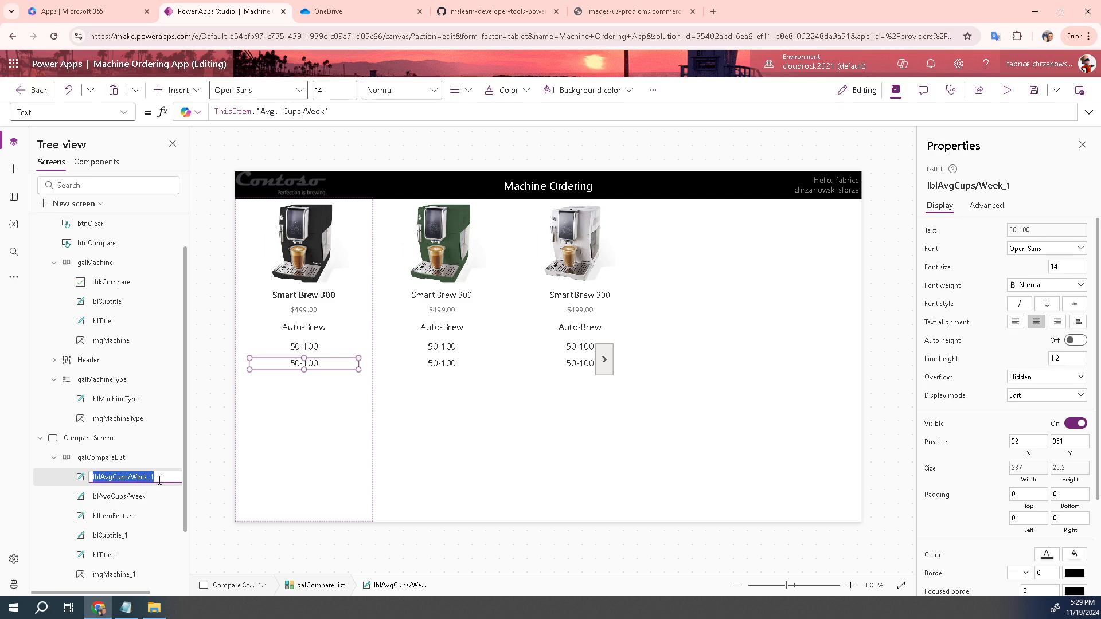
click(160, 479)
key(BackSpace)
key(BackSpace)
key(BackSpace)
key(BackSpace)
key(BackSpace)
key(BackSpace)
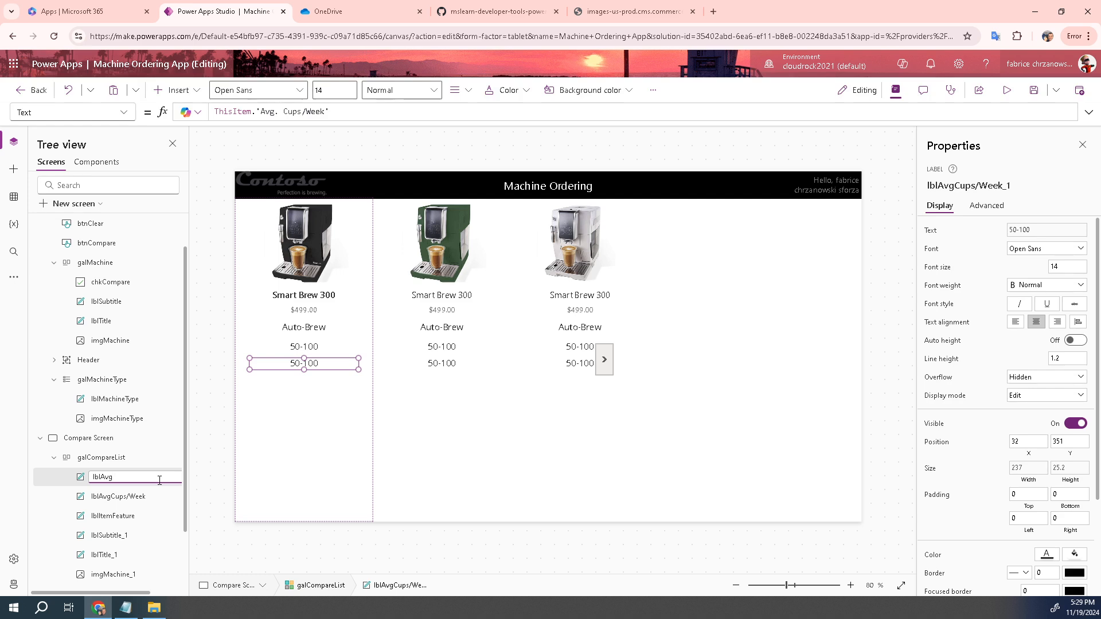
key(ctrl+v)
key(BackSpace)
mouse_move(315, 364)
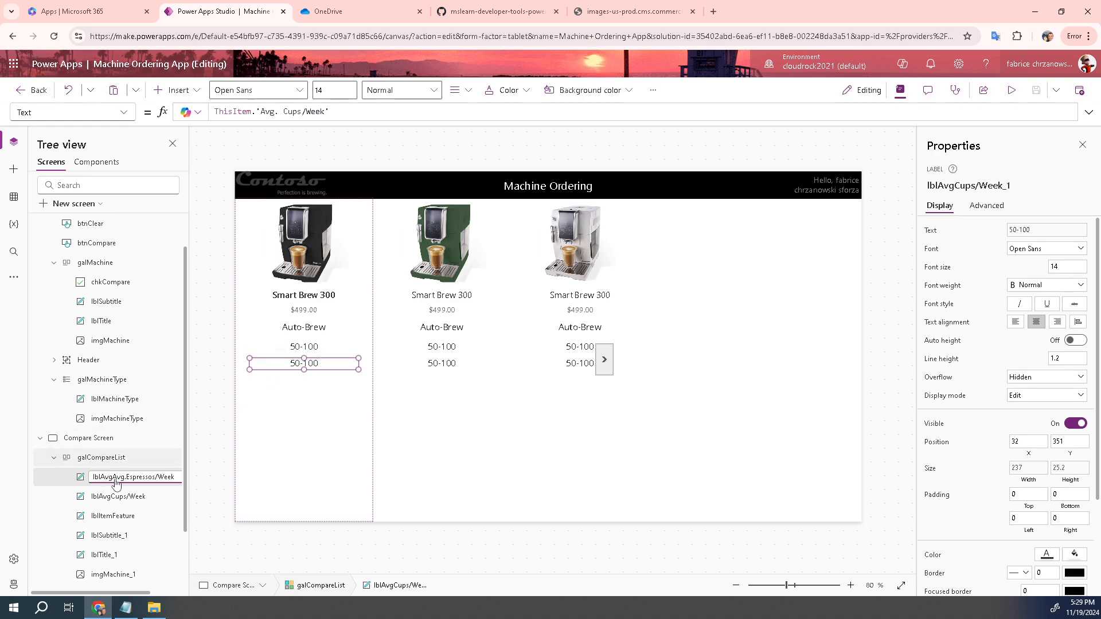
click(103, 458)
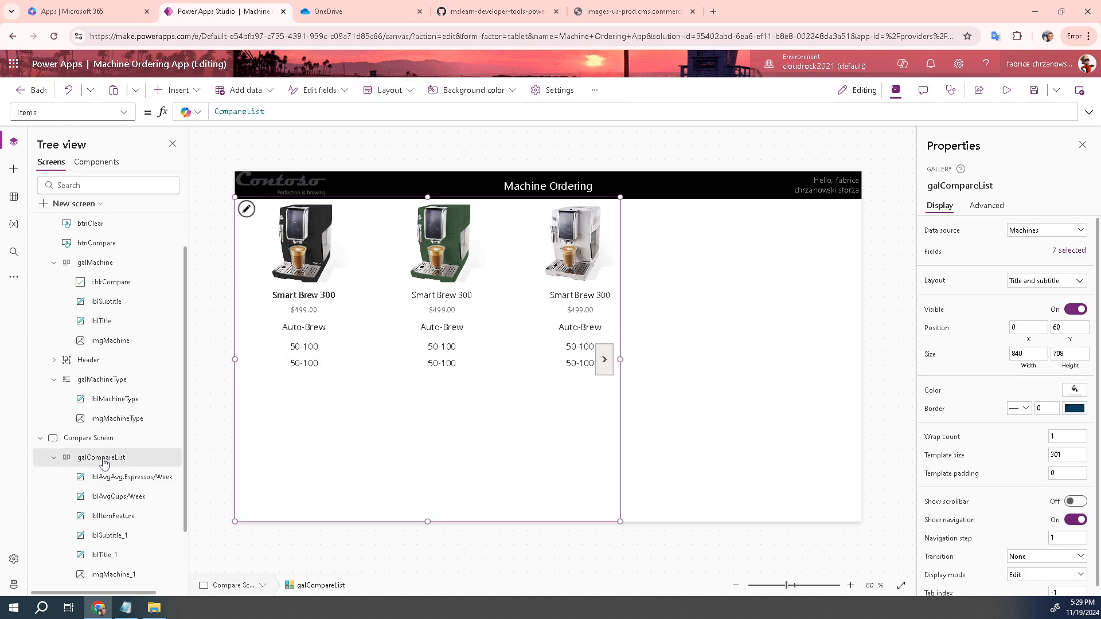
Bind lblAvgAvg.Espressos/Week to the Avg. Espressos/Week field, showing 1-100 in each item
mouse_move(370, 272)
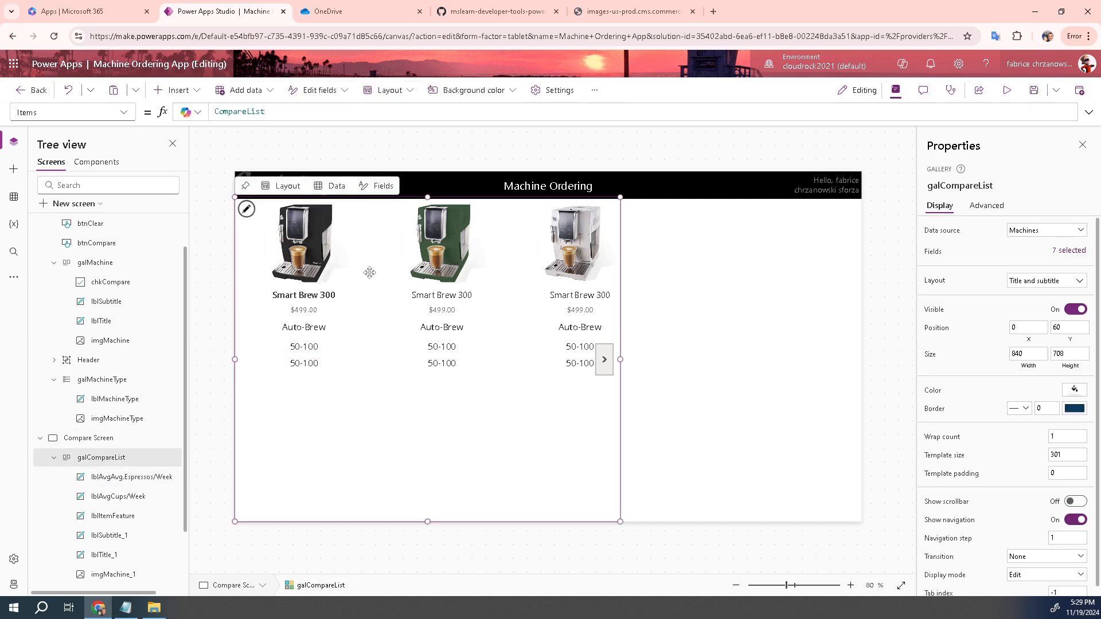
click(384, 187)
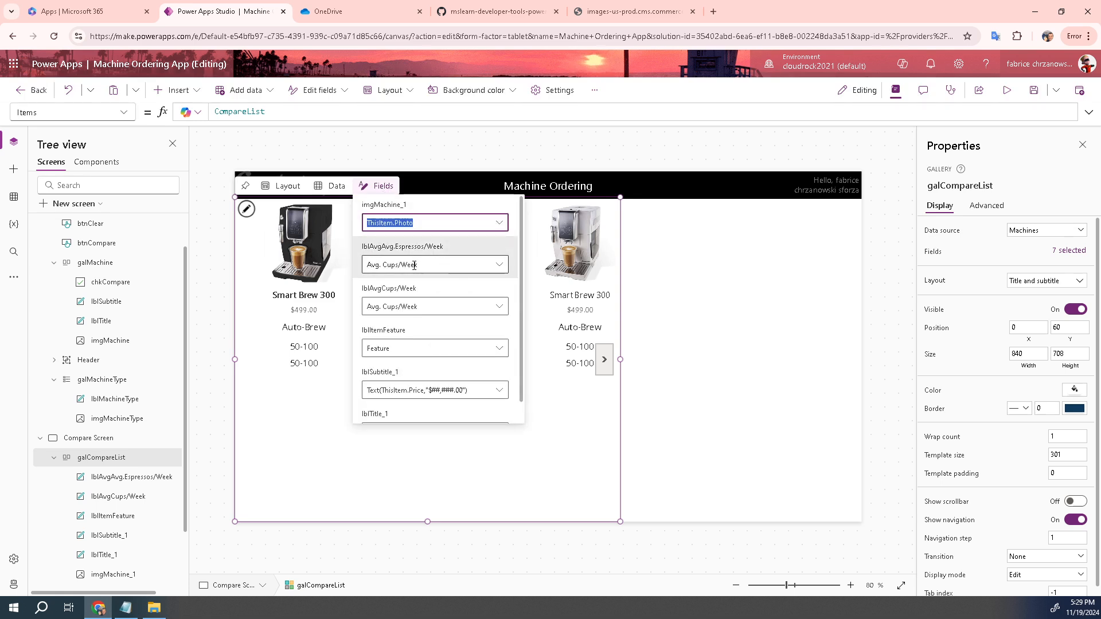
click(502, 265)
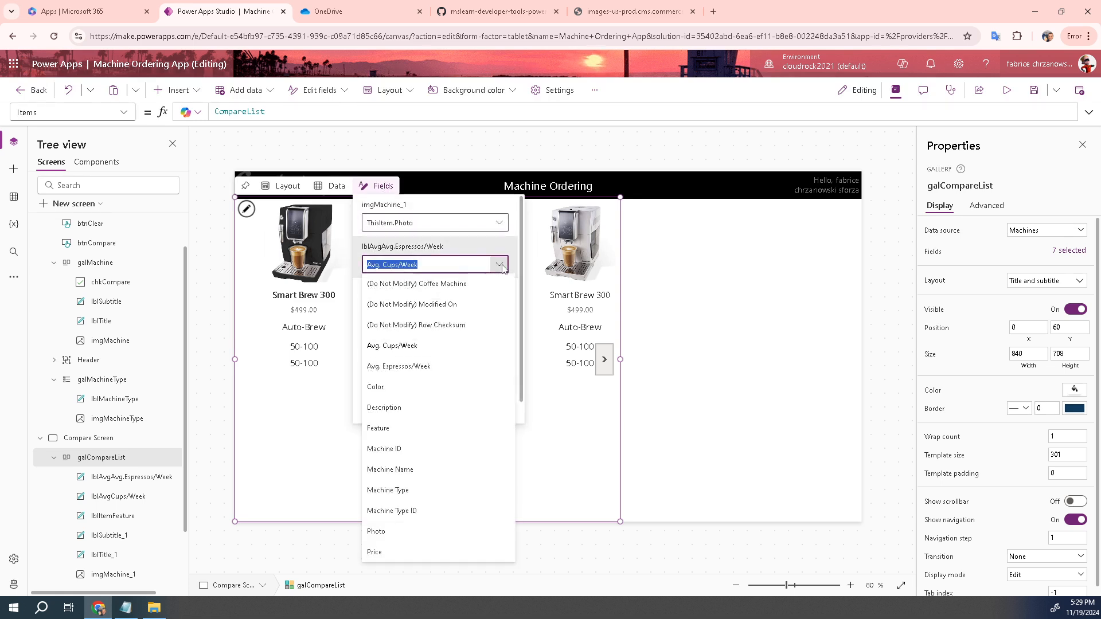
click(411, 366)
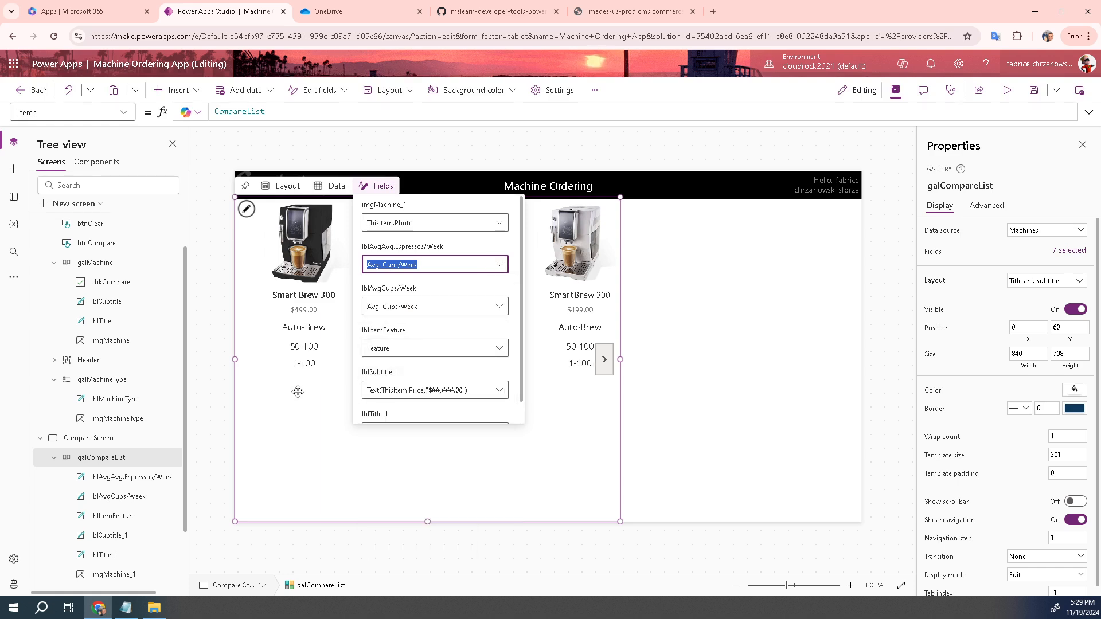
text(Avg. Espressos/Week)
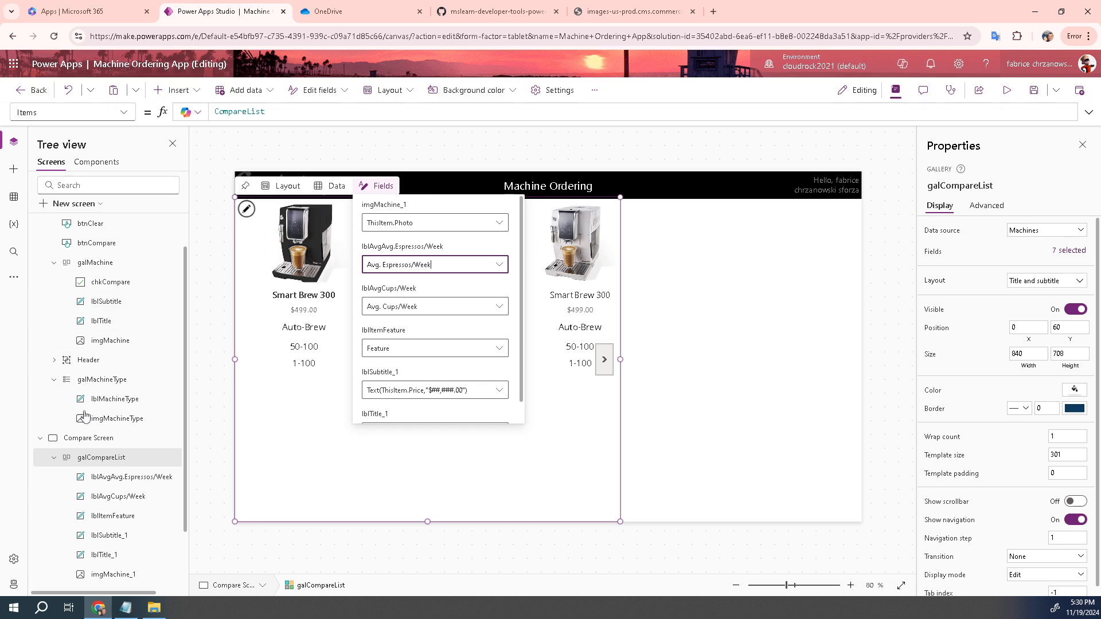
click(109, 458)
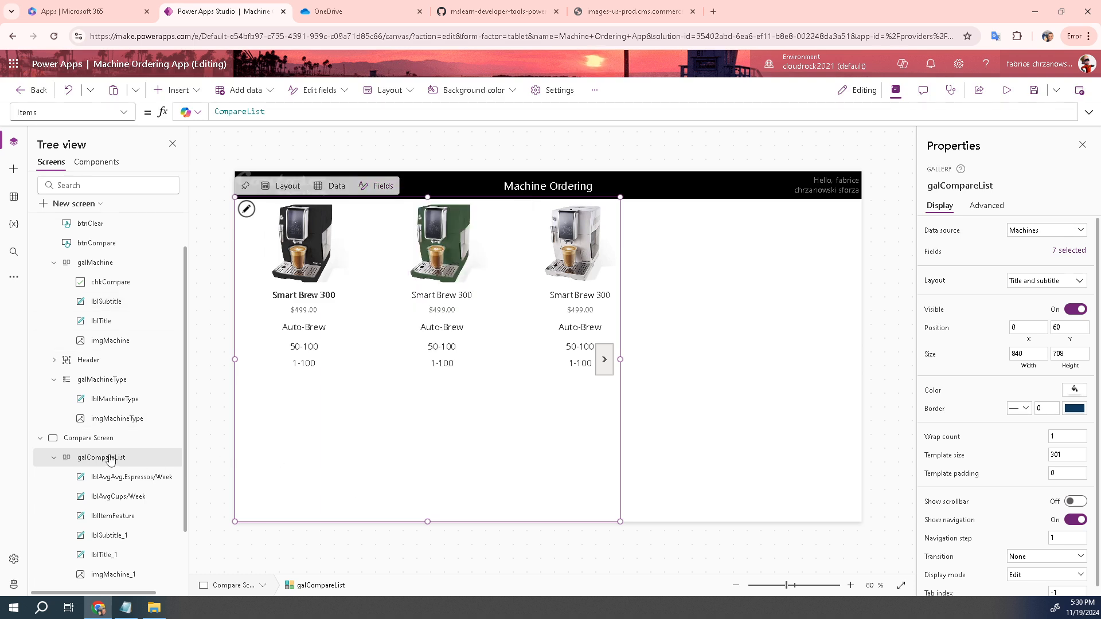
click(305, 365)
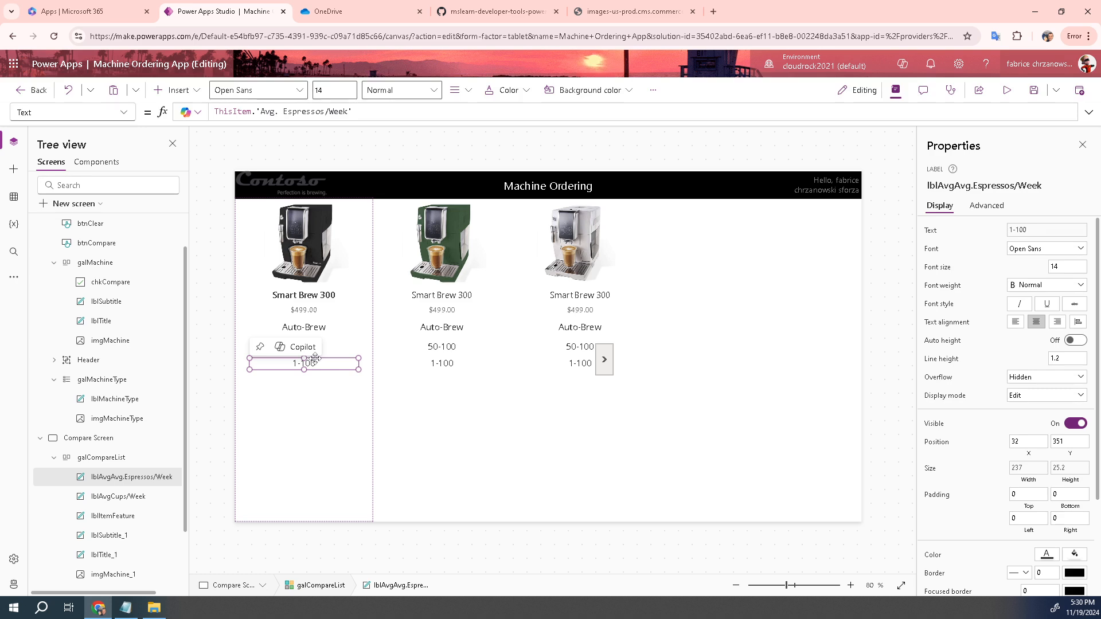
Duplicate the 1-100 espressos label below itself and rename the copy lblItemDescription
key(ctrl+c)
key(ctrl+v)
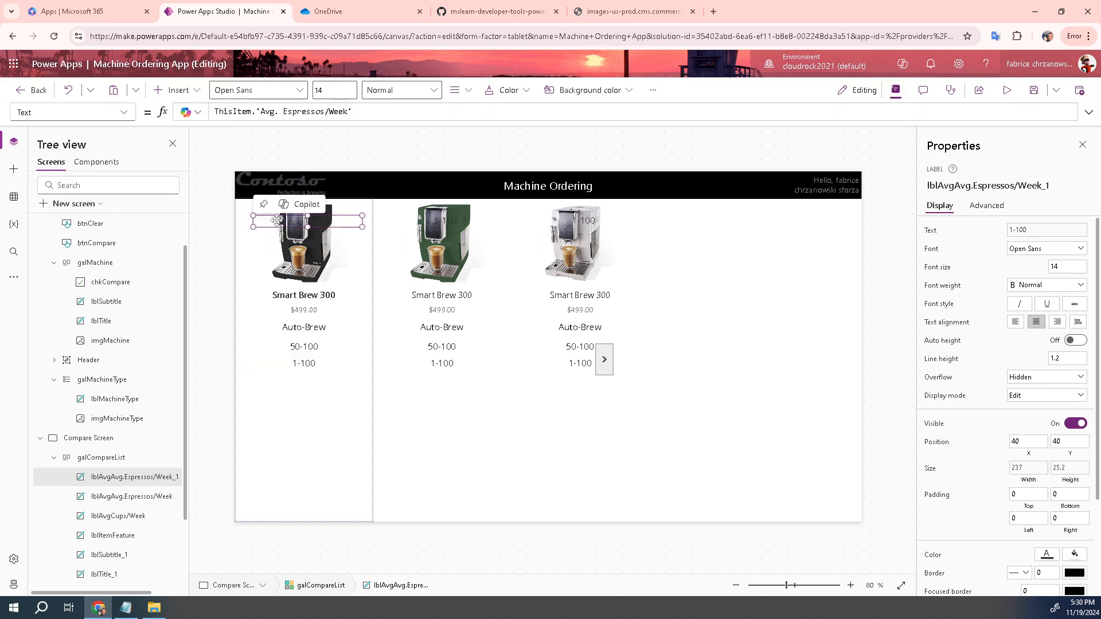
drag(276, 221, 273, 385)
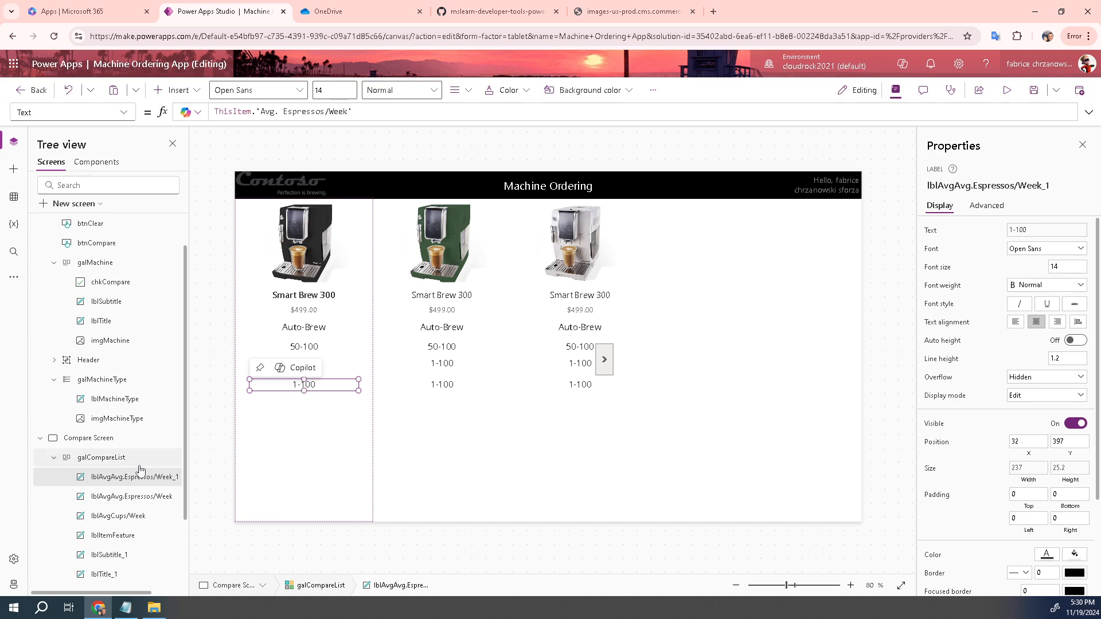
double_click(119, 478)
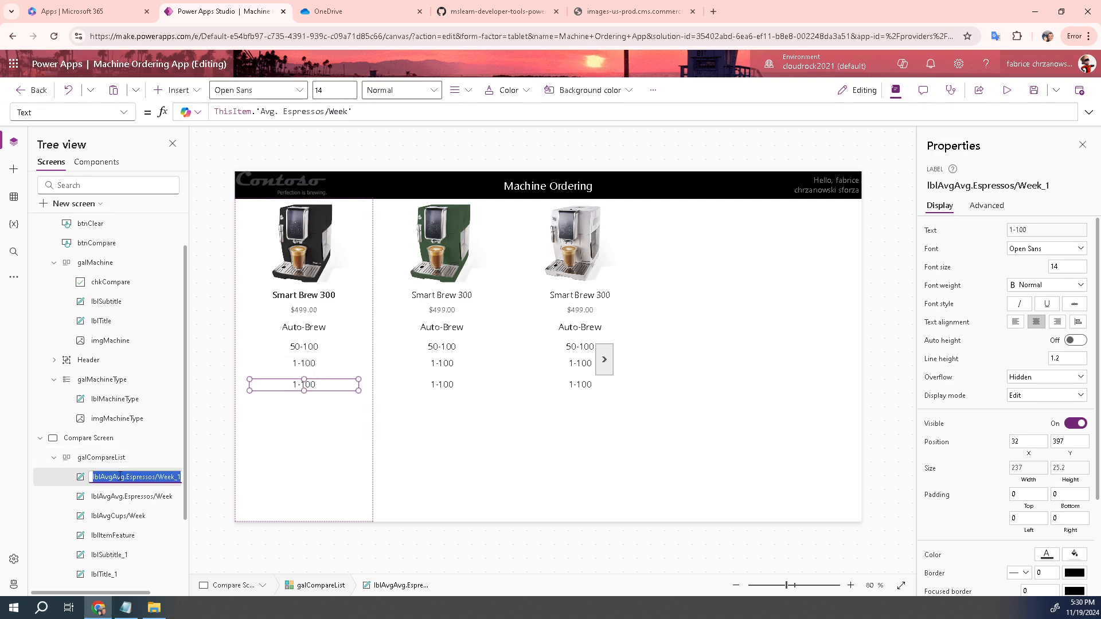
drag(101, 478, 206, 489)
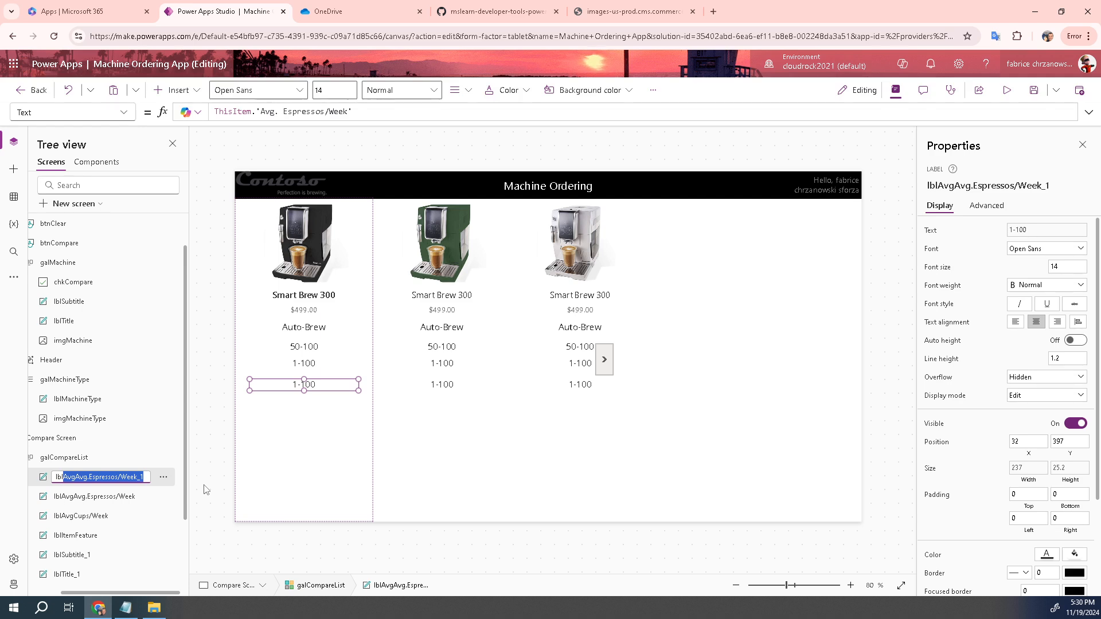
text(ItemD)
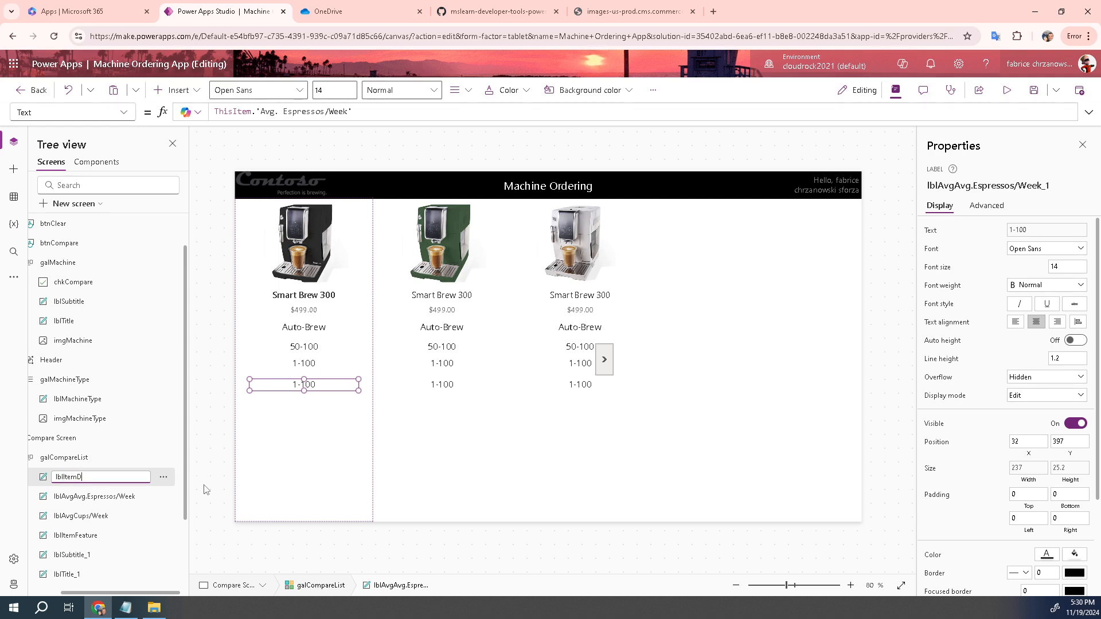
text(escription)
key(Return)
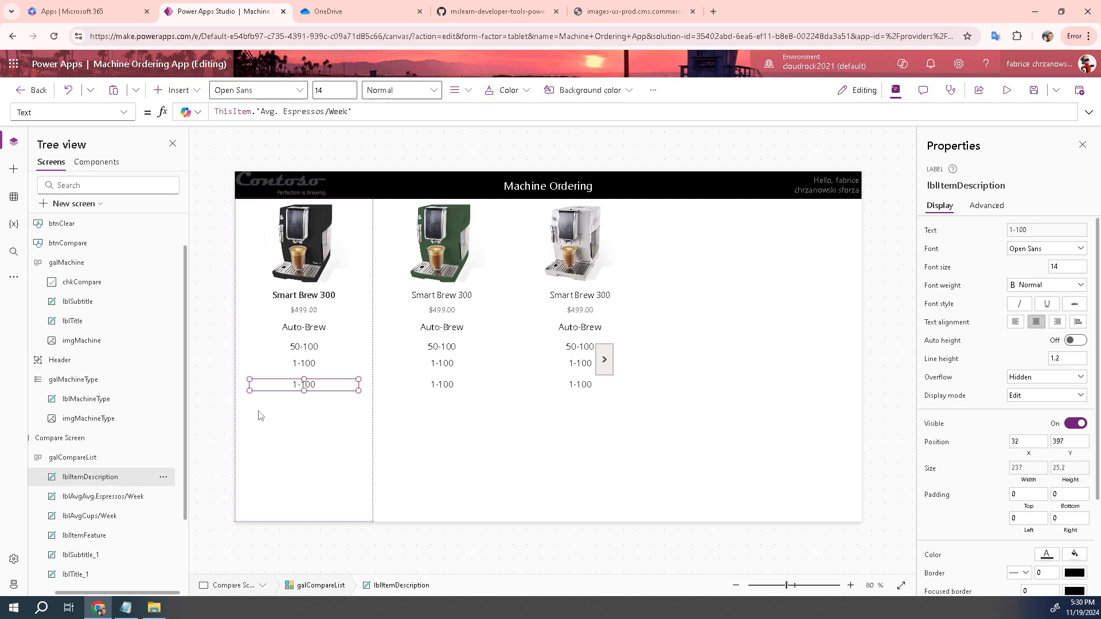
Bind lblItemDescription to the gallery's Description field so each item shows its description
click(81, 457)
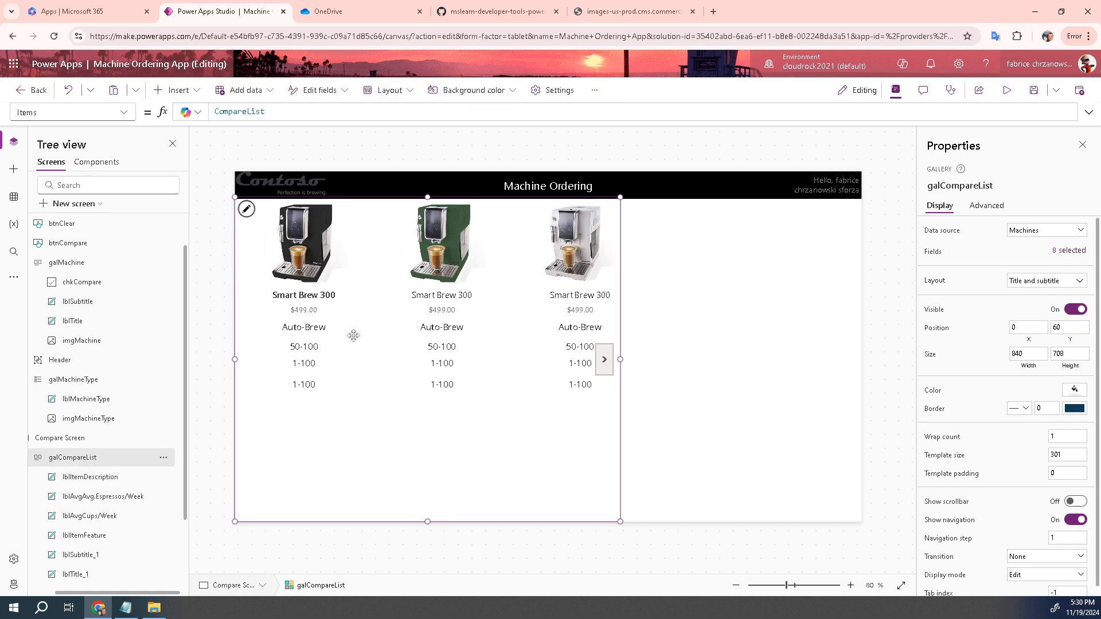
click(383, 186)
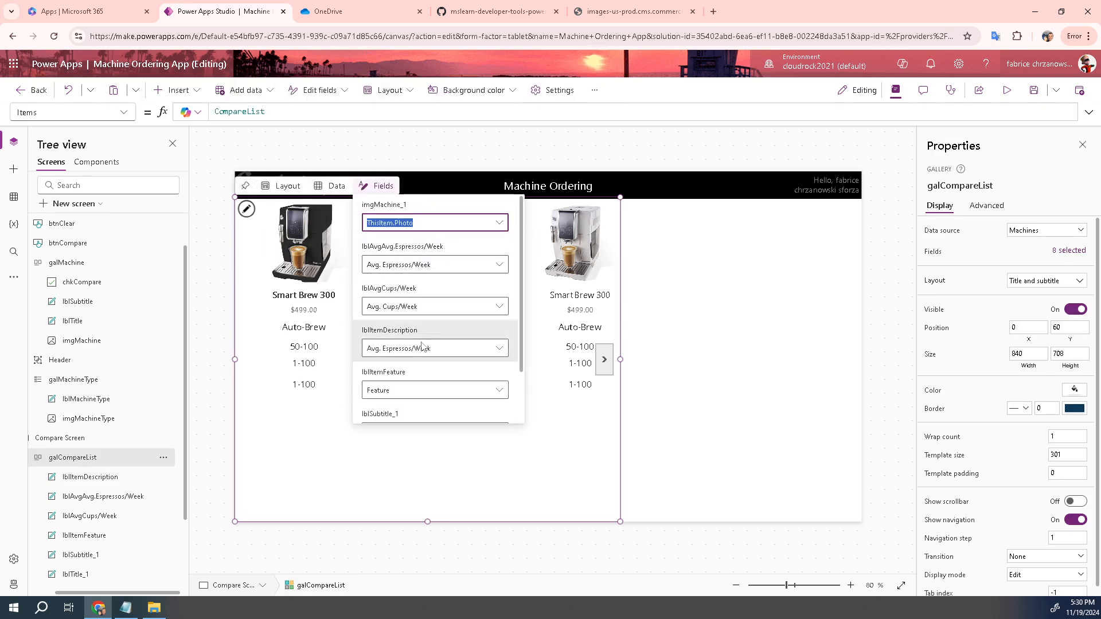
click(499, 348)
click(542, 437)
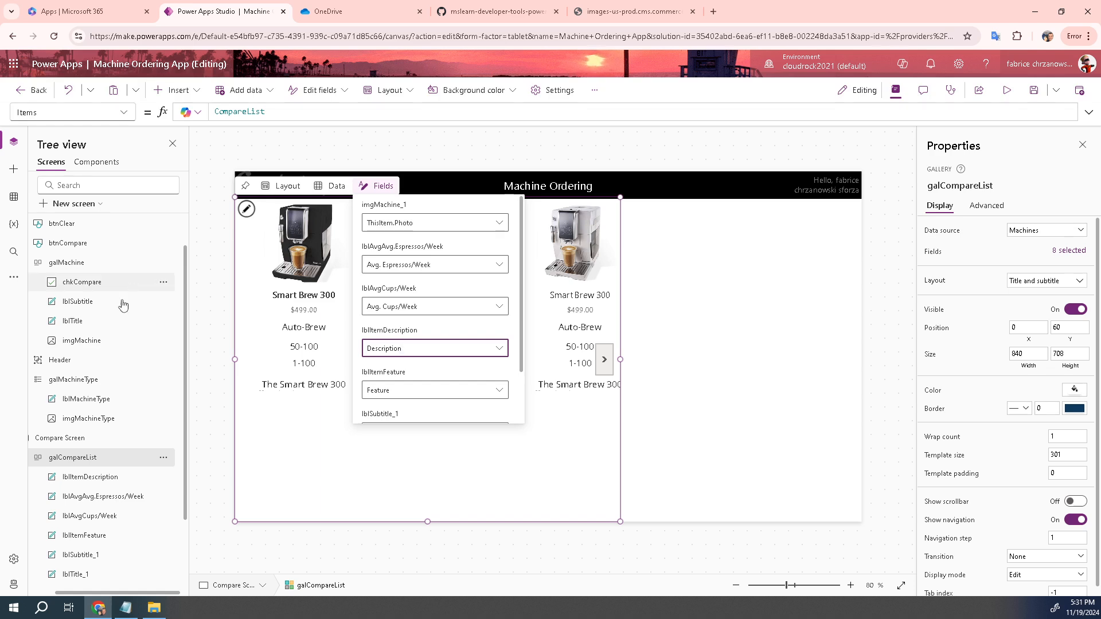
click(342, 434)
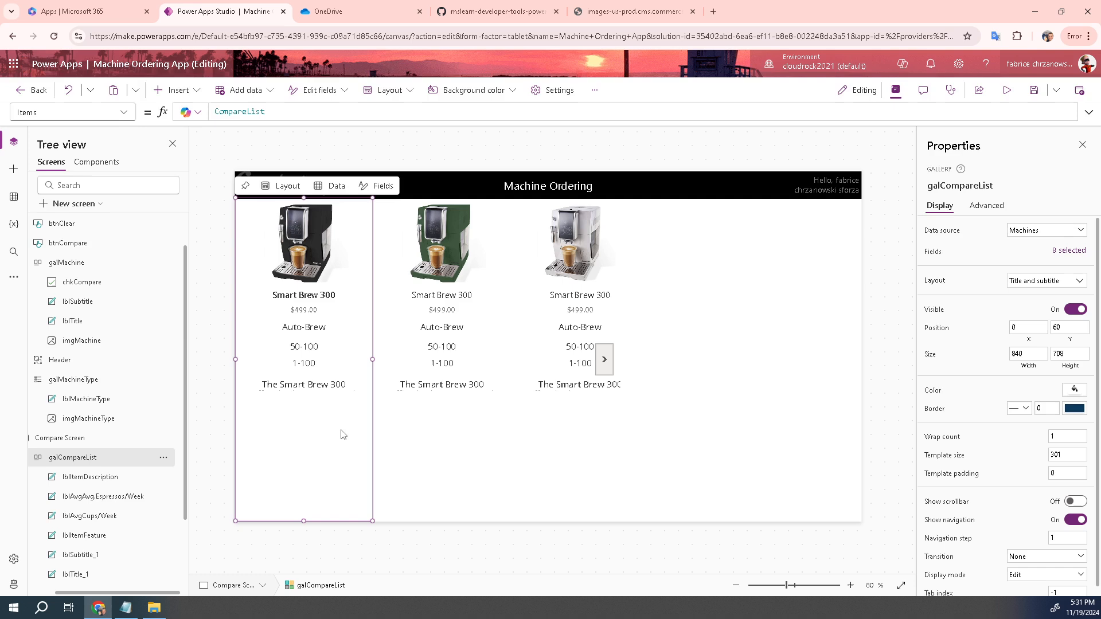
click(310, 383)
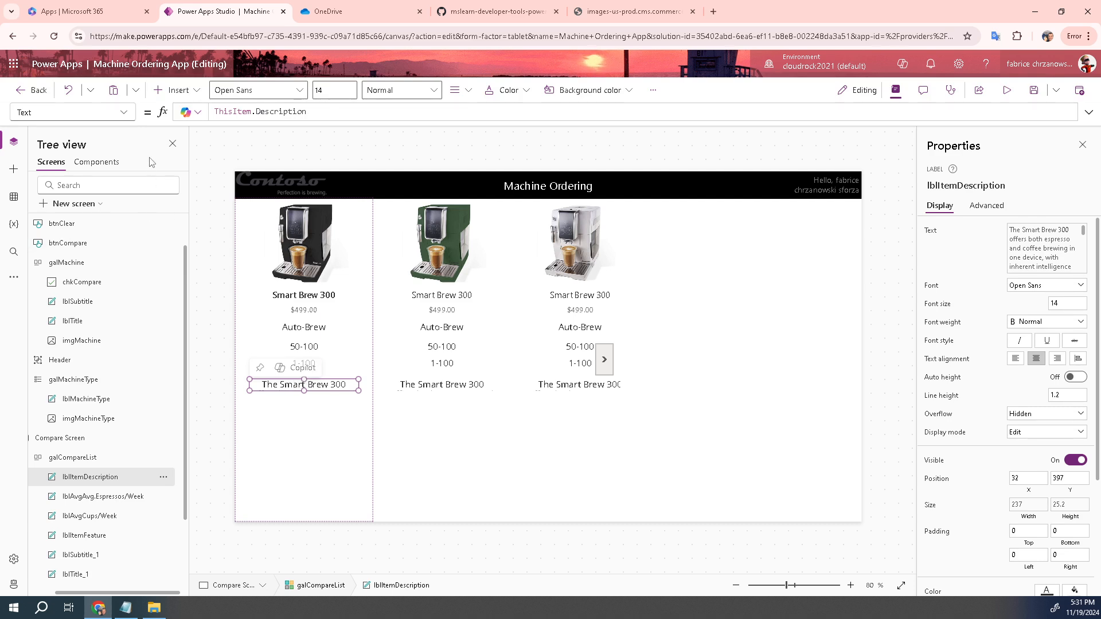
Set the description label's font size to 12
click(124, 113)
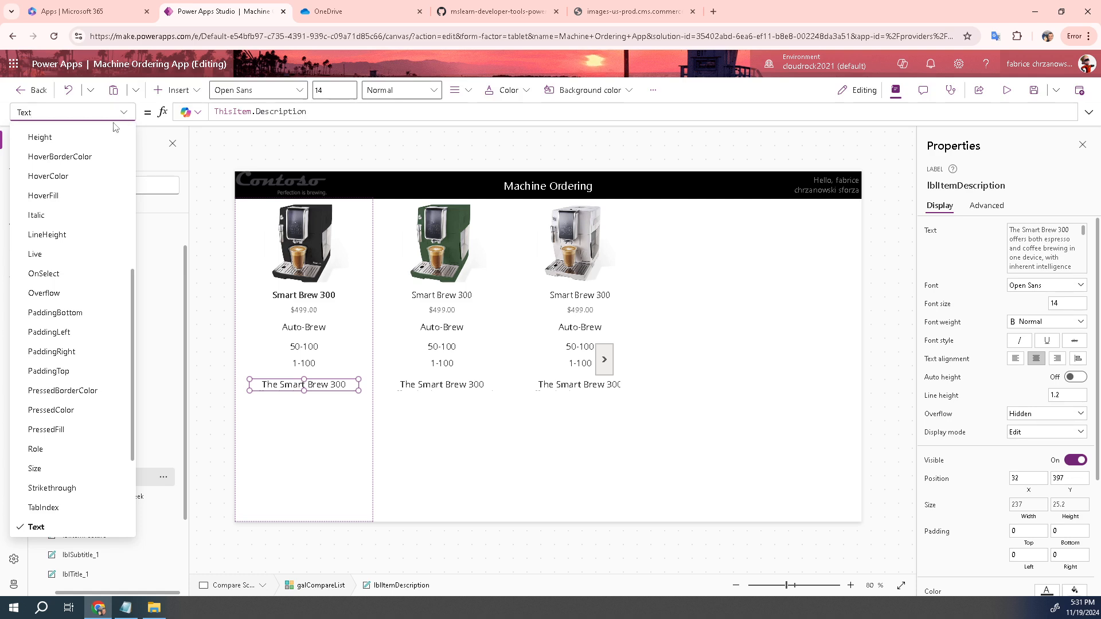
click(40, 469)
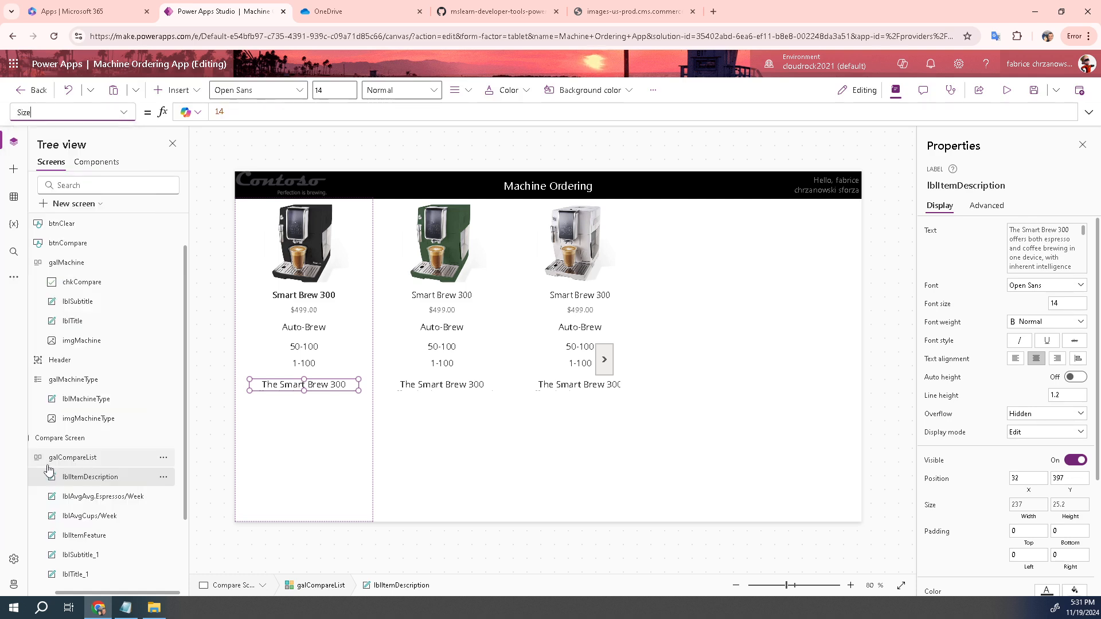
double_click(241, 110)
text(12)
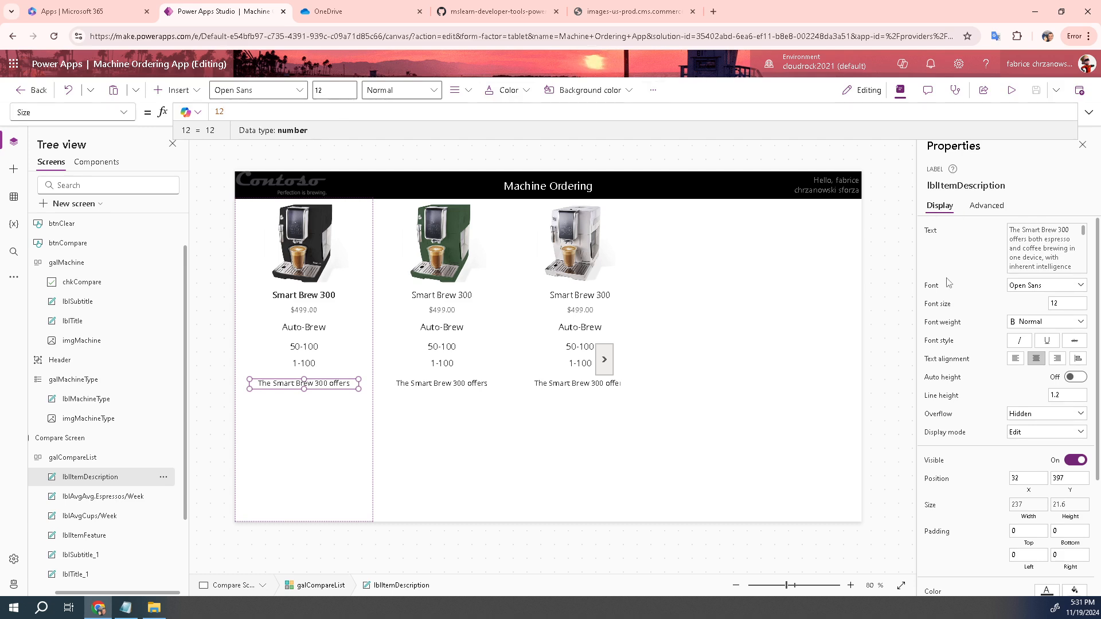
Turn on auto height and left-align the description text, then save the app
click(1074, 378)
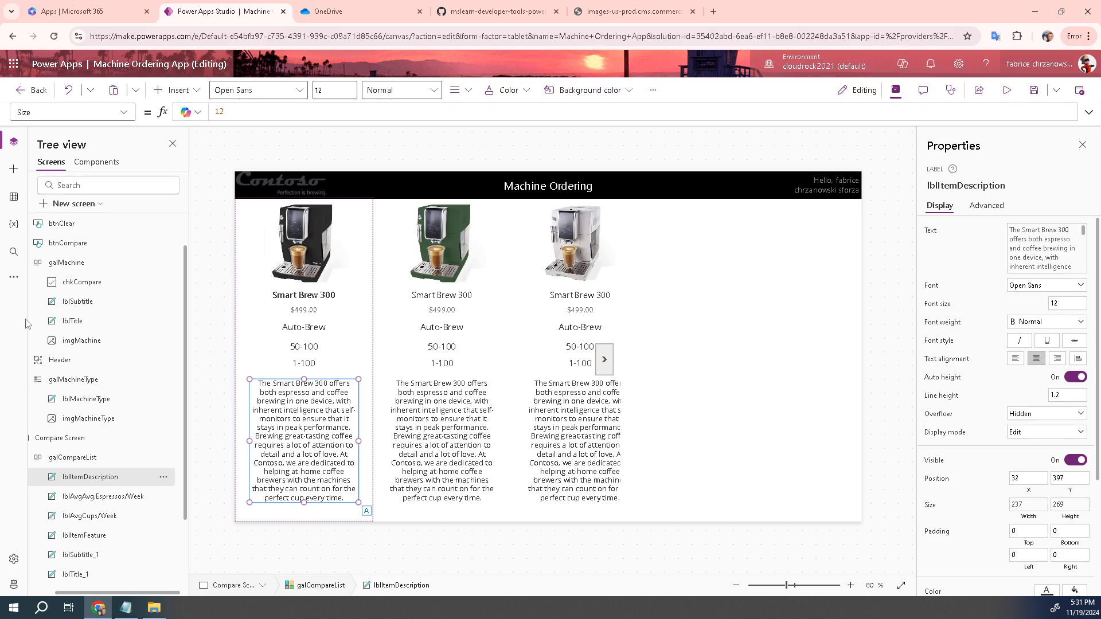
click(1014, 358)
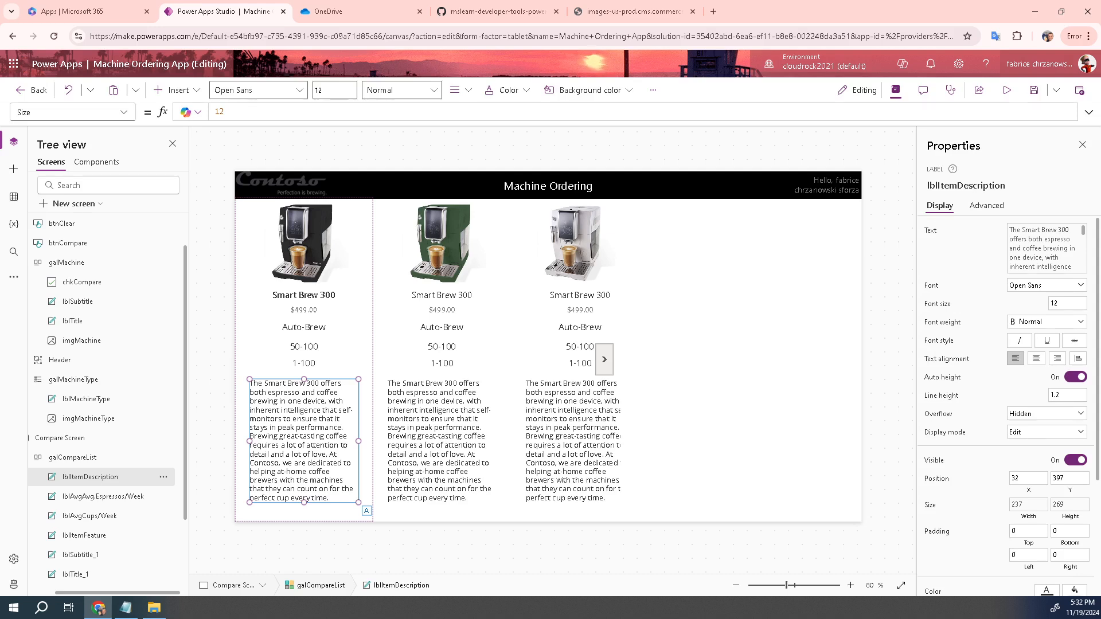
click(1034, 92)
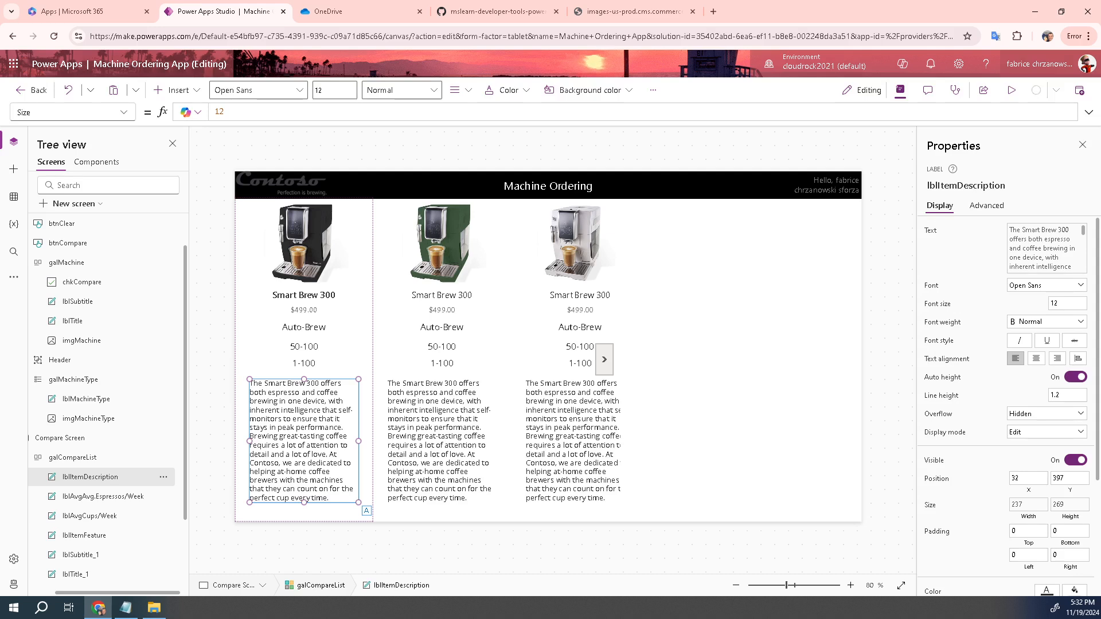